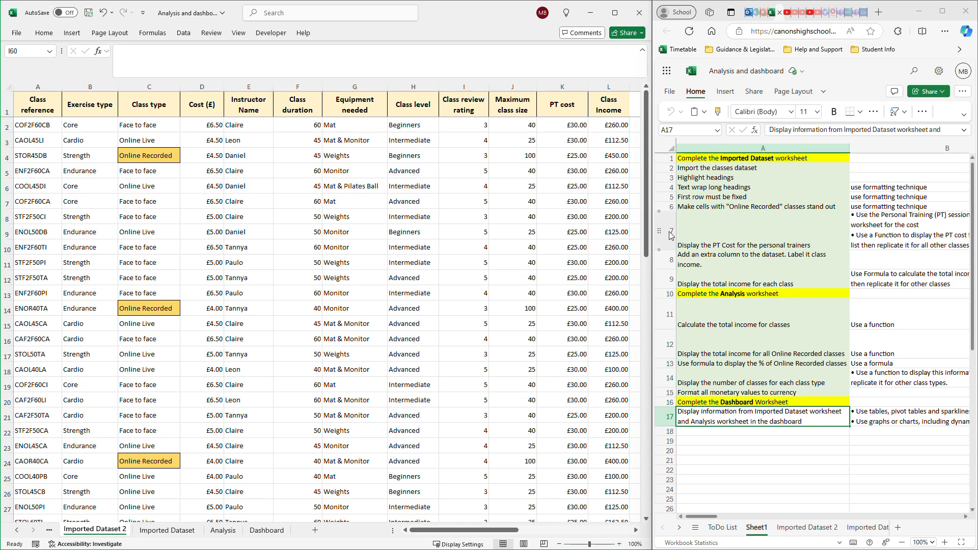
- Inspect the formulas in the first PT cost and Class Income cells and review the remaining tasks in the checklist
{"action": "left_click", "coordinate": [567, 125]}
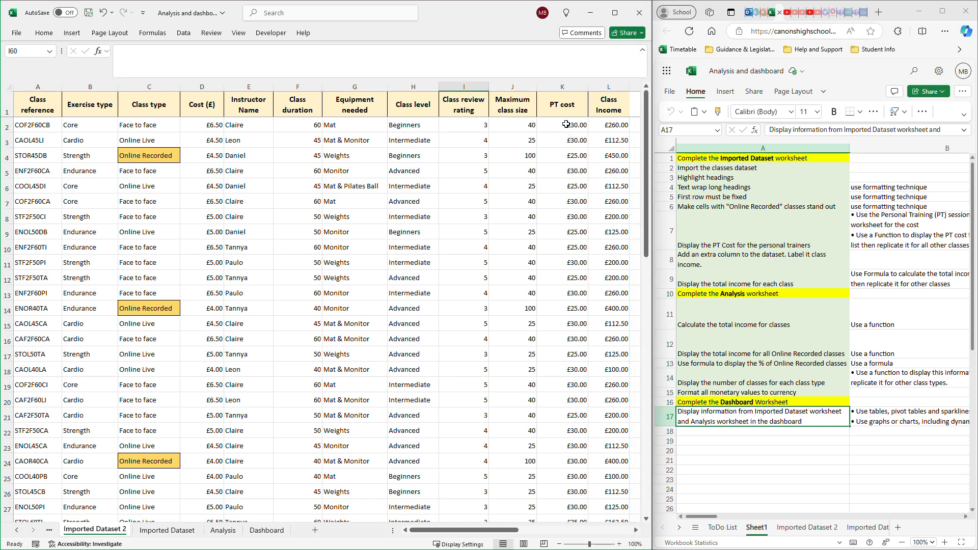
{"action": "left_click", "coordinate": [566, 125]}
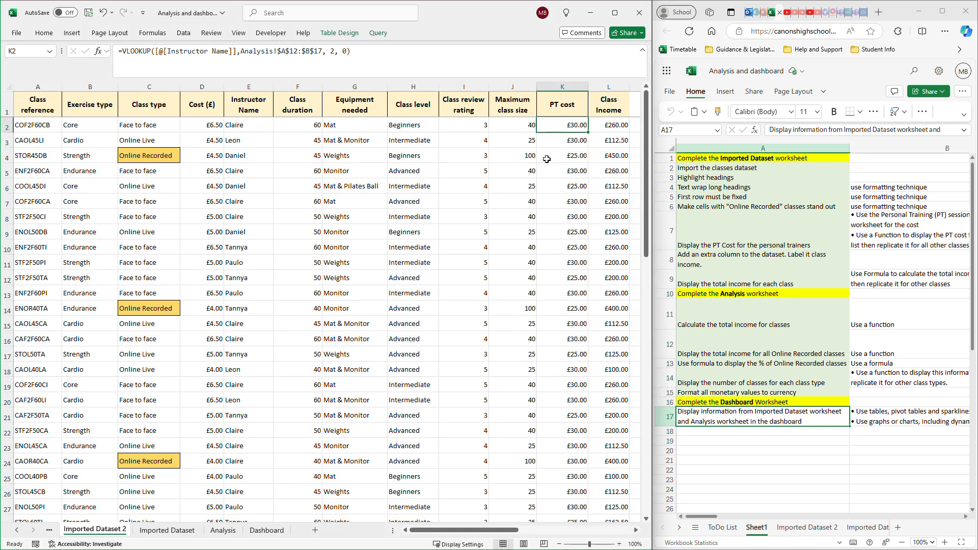
{"action": "left_click", "coordinate": [626, 125]}
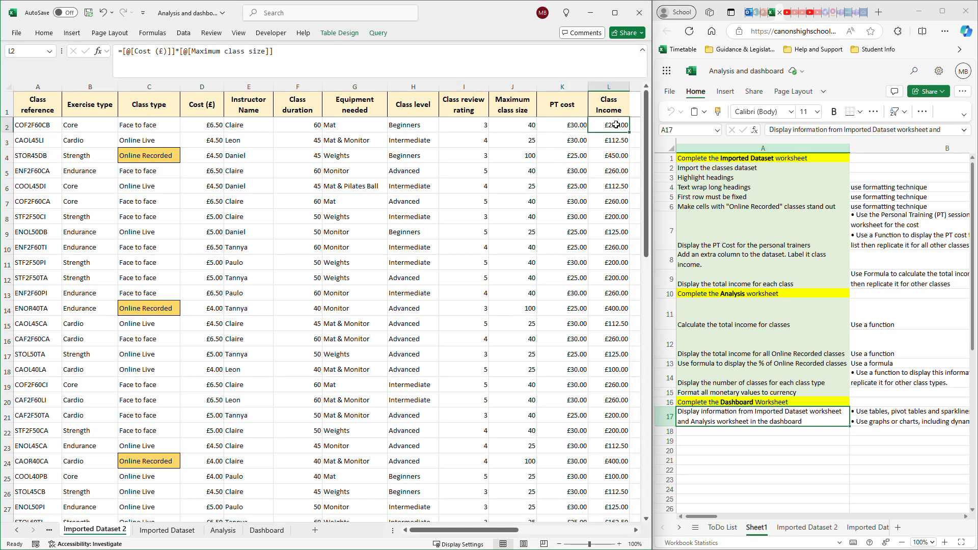
{"action": "left_click", "coordinate": [574, 130]}
{"action": "left_click", "coordinate": [591, 126]}
{"action": "scroll", "coordinate": [748, 220], "scroll_direction": "down", "scroll_amount": 3}
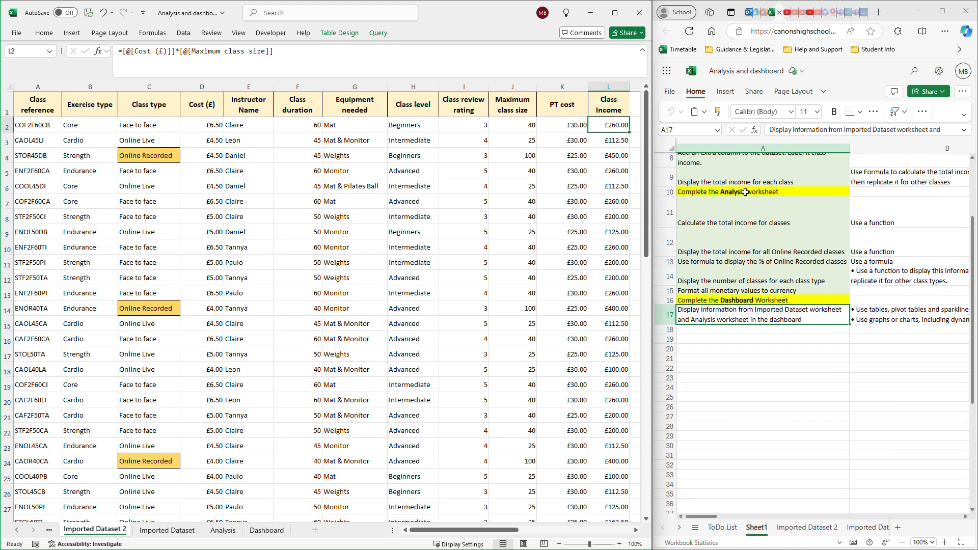
- Inspect the formulas for the income totals, Online Recorded percentage and number of classes on the Analysis sheet
{"action": "left_click", "coordinate": [223, 531]}
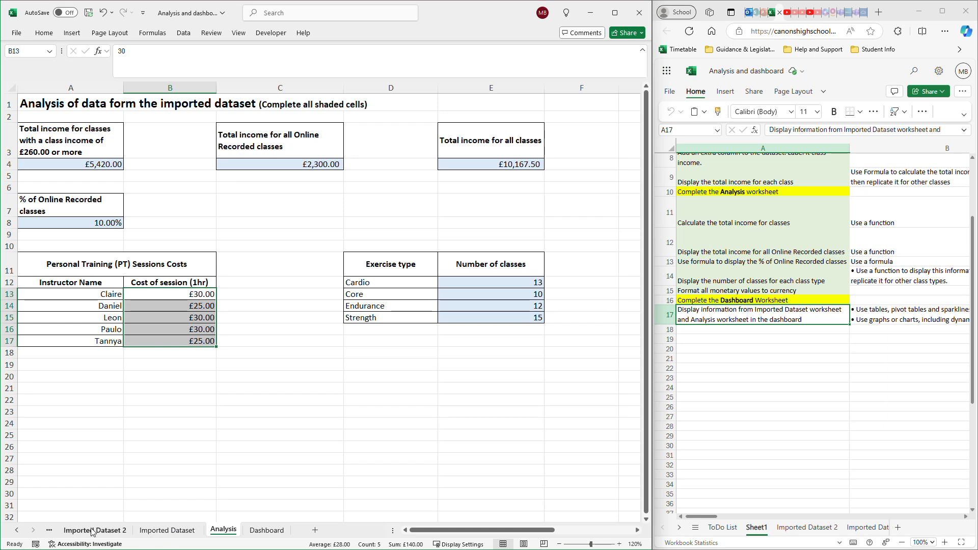
{"action": "left_click", "coordinate": [501, 165]}
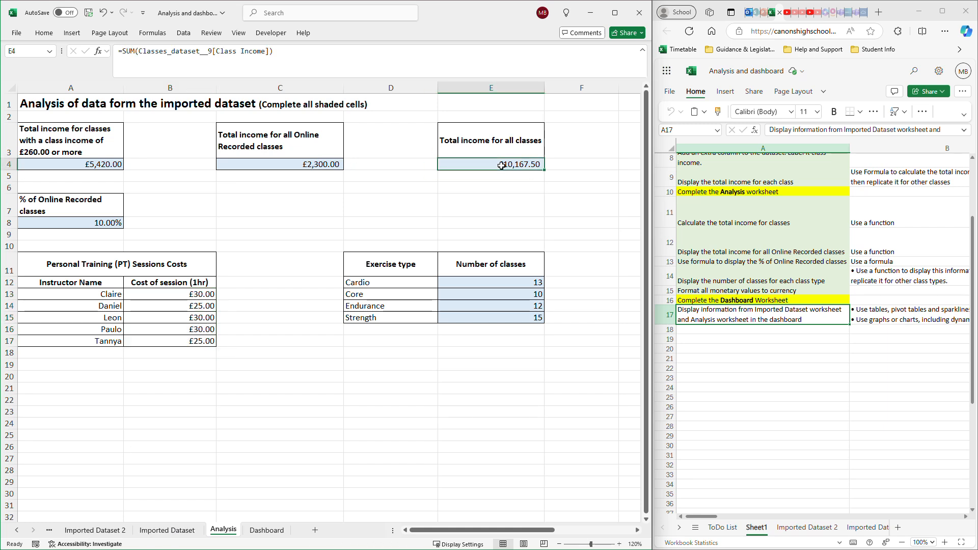
{"action": "left_click", "coordinate": [293, 169]}
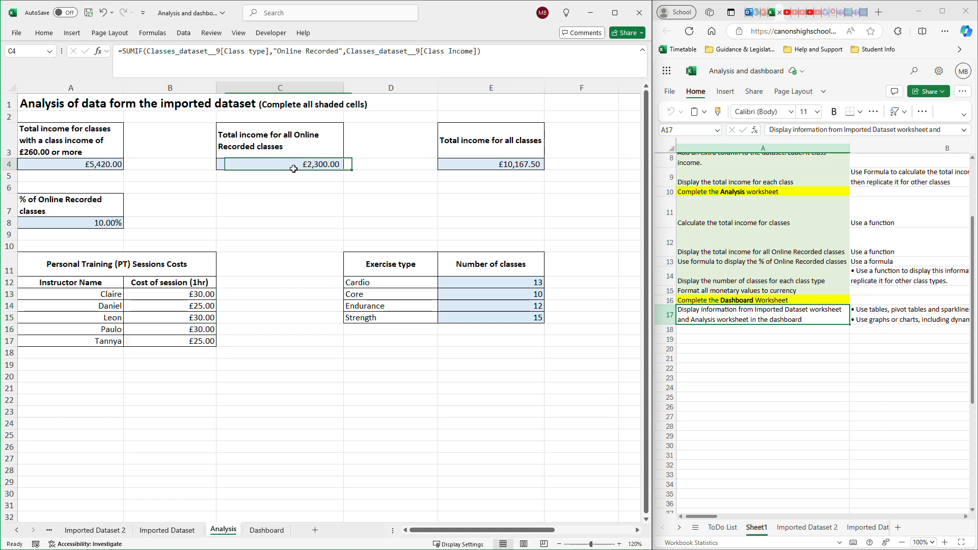
{"action": "left_click", "coordinate": [102, 167]}
{"action": "left_click", "coordinate": [98, 224]}
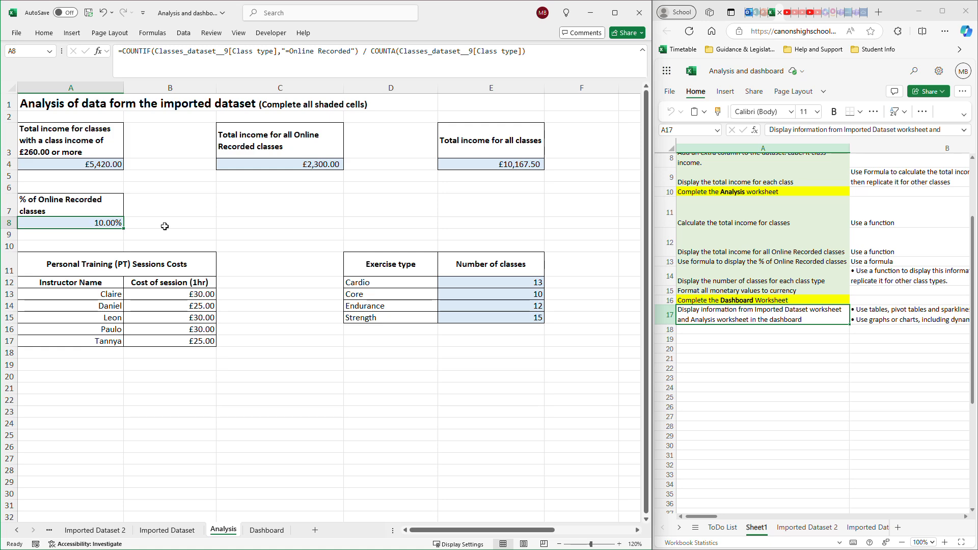
{"action": "left_click_drag", "start_coordinate": [457, 280], "coordinate": [459, 320]}
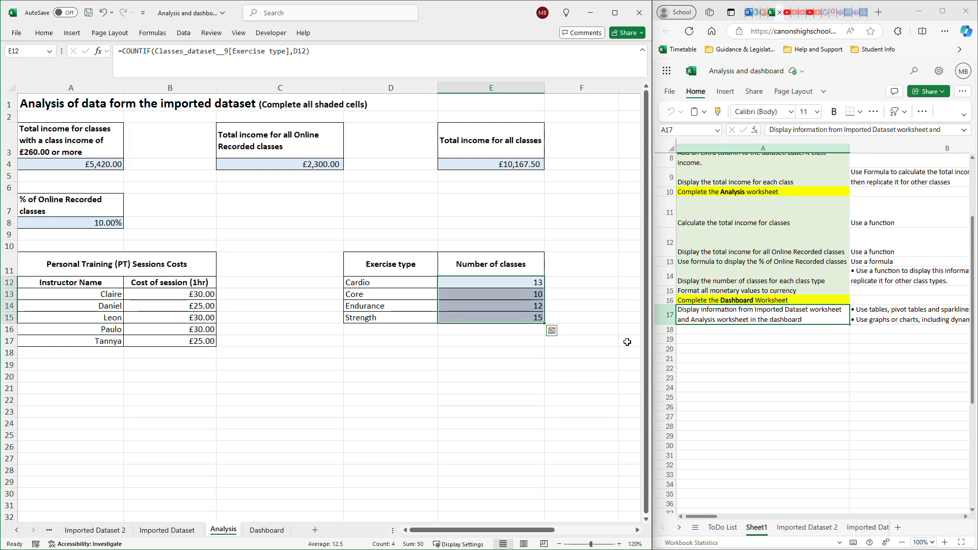
- Examine the VLOOKUP formula for the PT cost in cell K2 of the Imported Dataset 2 sheet
{"action": "left_click", "coordinate": [84, 532]}
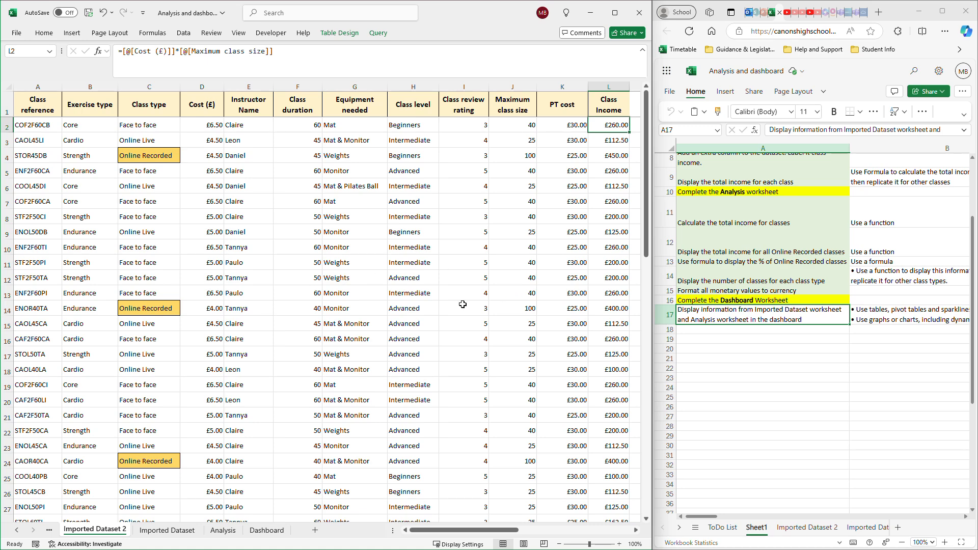
{"action": "scroll", "coordinate": [463, 304], "scroll_direction": "down", "scroll_amount": 3}
{"action": "scroll", "coordinate": [462, 304], "scroll_direction": "up", "scroll_amount": 3}
{"action": "left_click", "coordinate": [572, 130]}
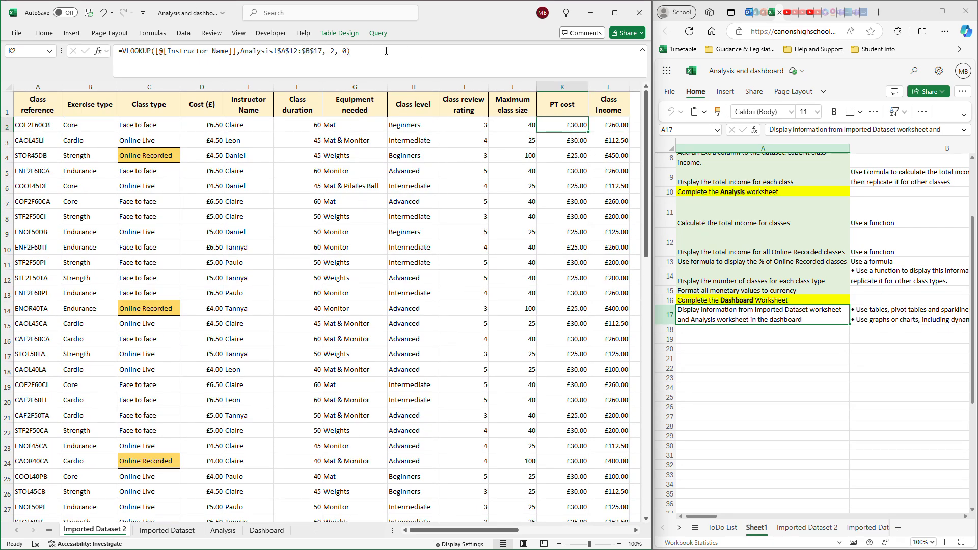
{"action": "left_click_drag", "start_coordinate": [387, 51], "coordinate": [118, 51]}
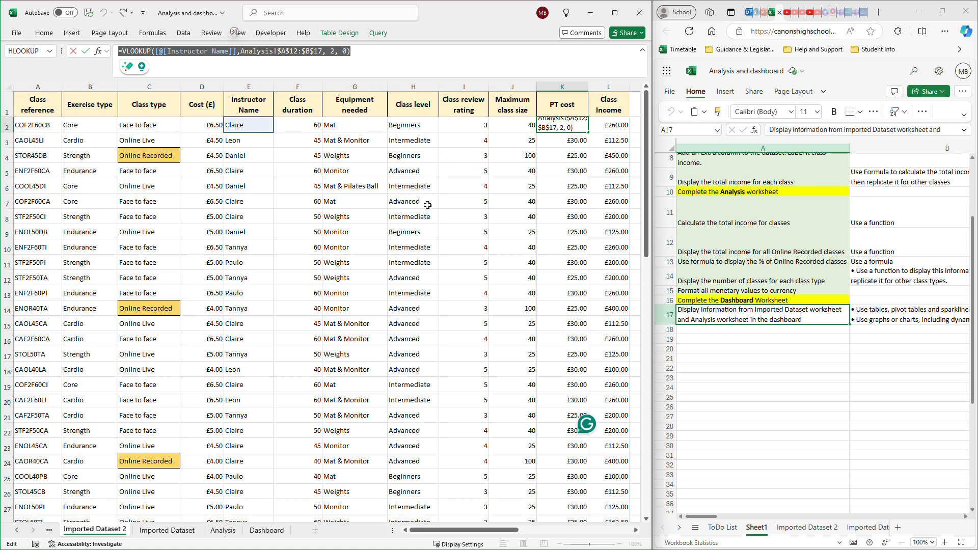
{"action": "key", "text": "Return"}
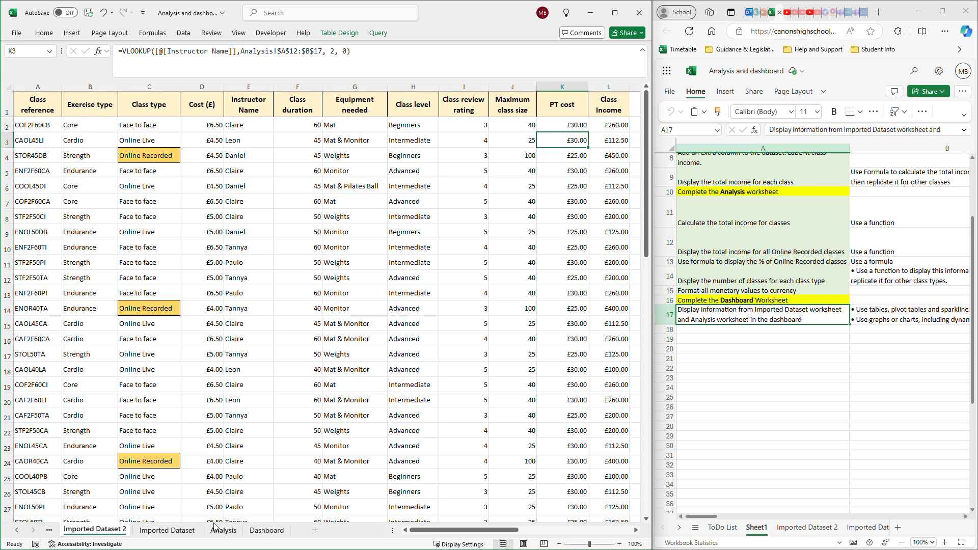
- Check the Personal Training session costs table on the Analysis sheet, which the lookup formula uses
{"action": "left_click", "coordinate": [237, 530]}
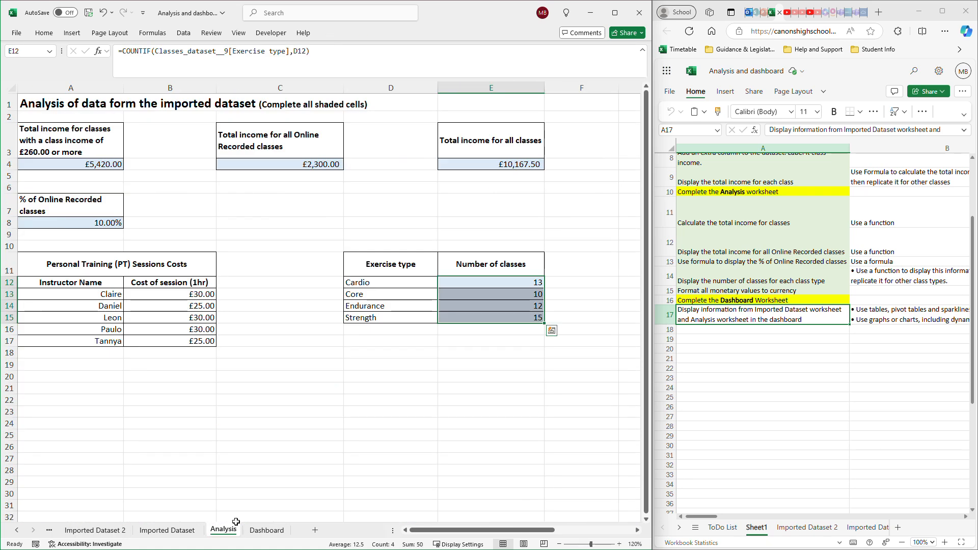
{"action": "left_click", "coordinate": [33, 285]}
{"action": "left_click_drag", "start_coordinate": [33, 284], "coordinate": [164, 354]}
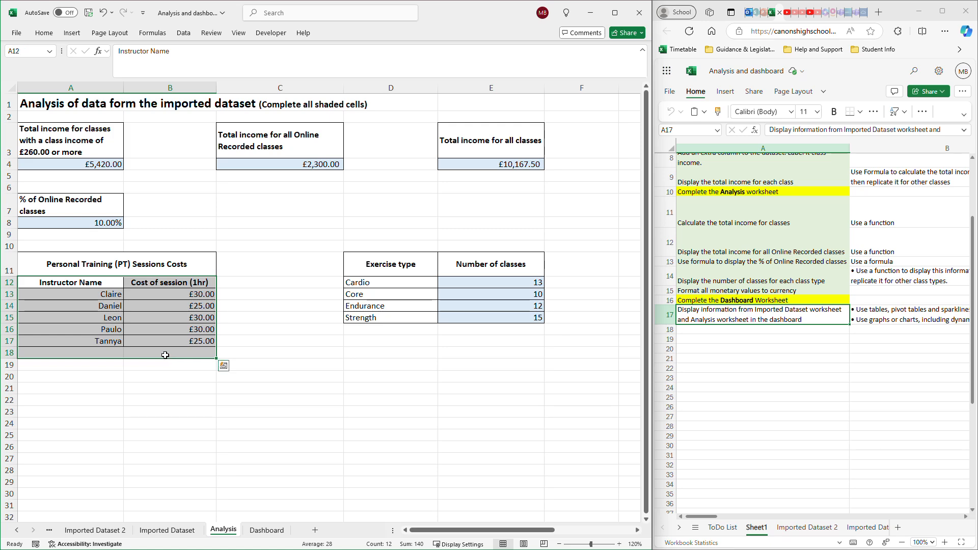
{"action": "left_click", "coordinate": [212, 405]}
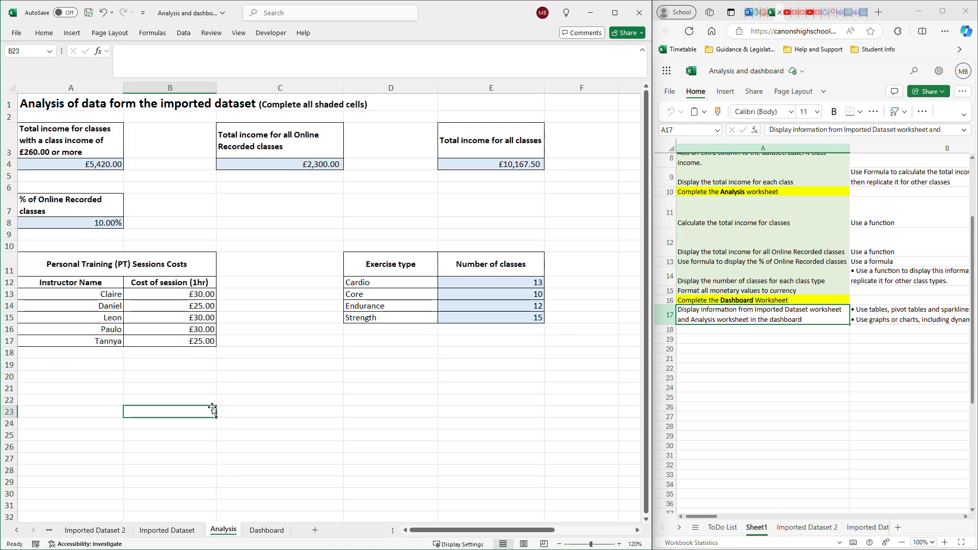
- Review the class records and the horizontal instructor table beneath them on the Imported Dataset 2 sheet
{"action": "left_click", "coordinate": [116, 533]}
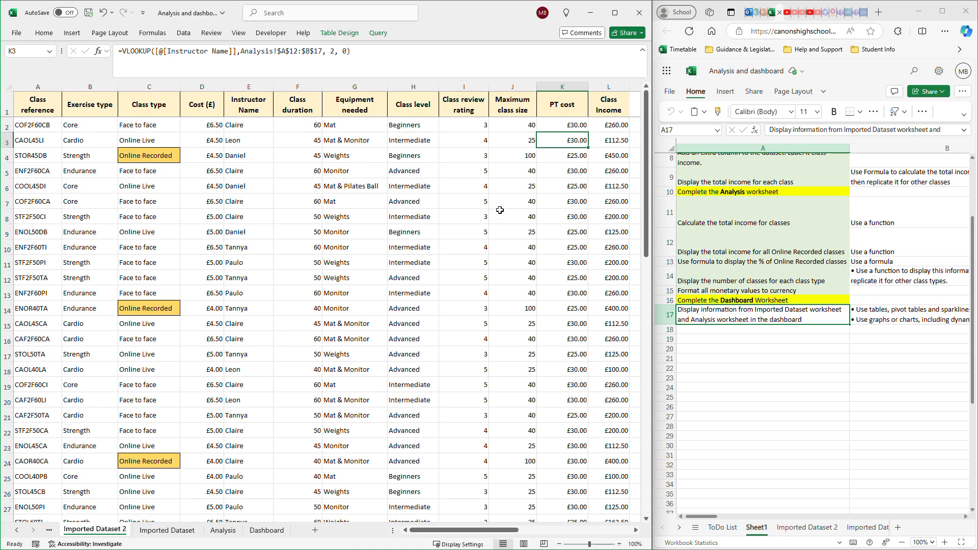
{"action": "scroll", "coordinate": [497, 214], "scroll_direction": "down", "scroll_amount": 3}
{"action": "scroll", "coordinate": [497, 214], "scroll_direction": "down", "scroll_amount": 12}
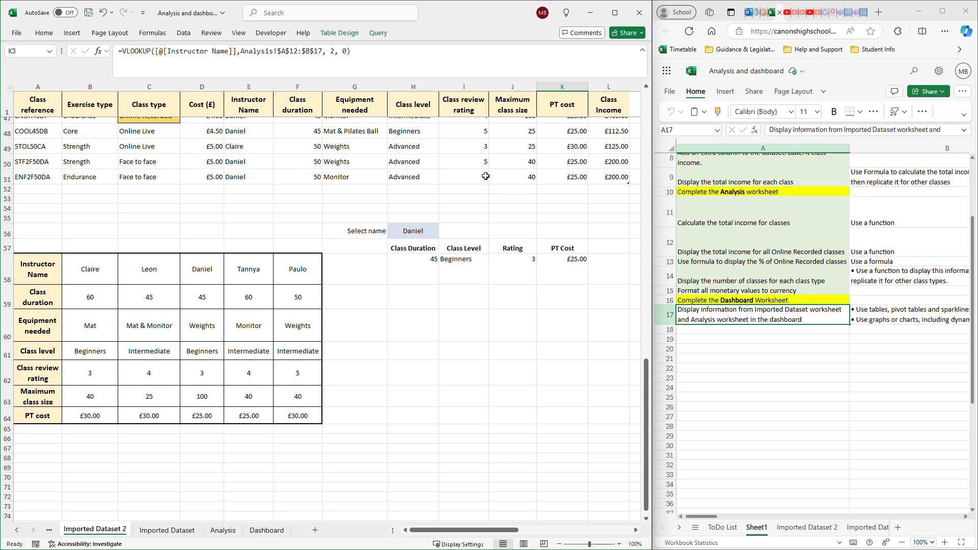
{"action": "scroll", "coordinate": [485, 176], "scroll_direction": "up", "scroll_amount": 9}
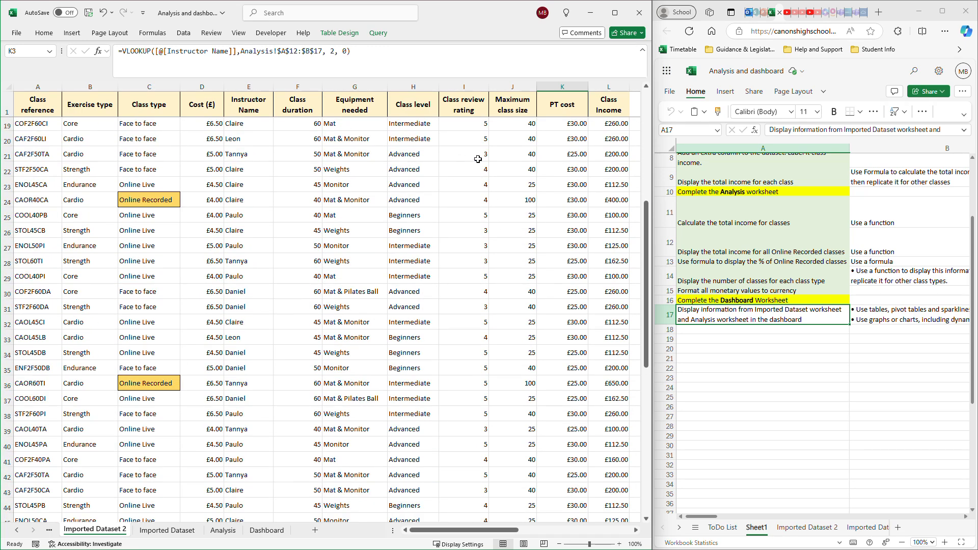
{"action": "scroll", "coordinate": [444, 182], "scroll_direction": "up", "scroll_amount": 6}
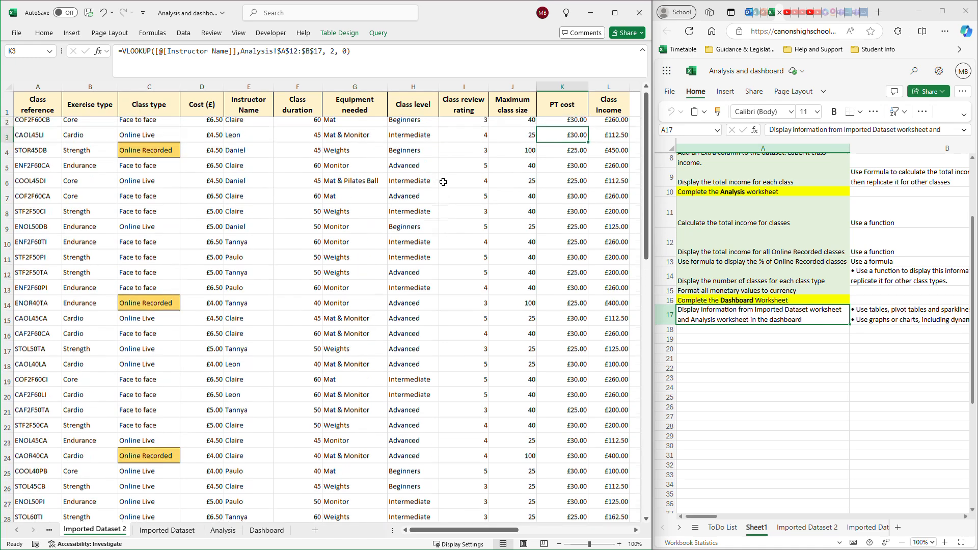
{"action": "scroll", "coordinate": [444, 182], "scroll_direction": "down", "scroll_amount": 2}
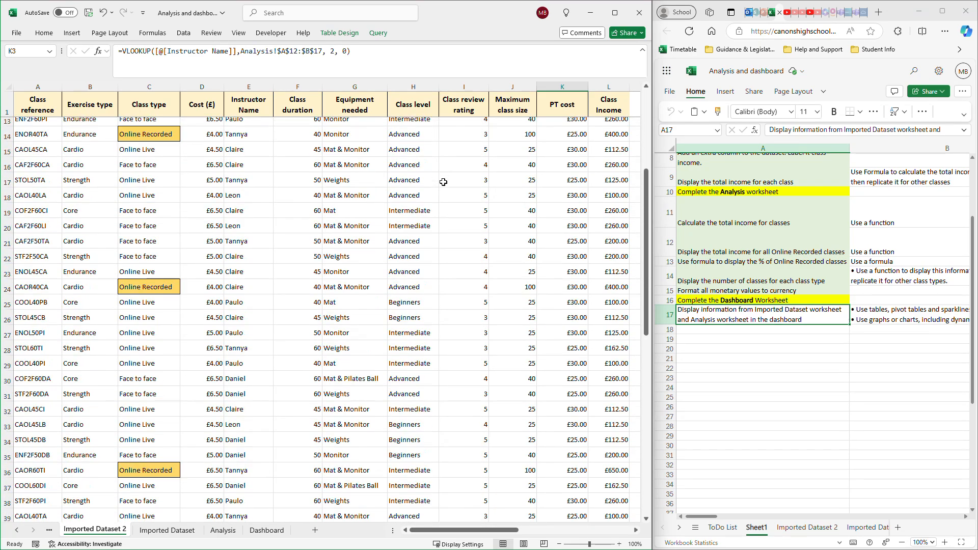
{"action": "scroll", "coordinate": [444, 182], "scroll_direction": "up", "scroll_amount": 1}
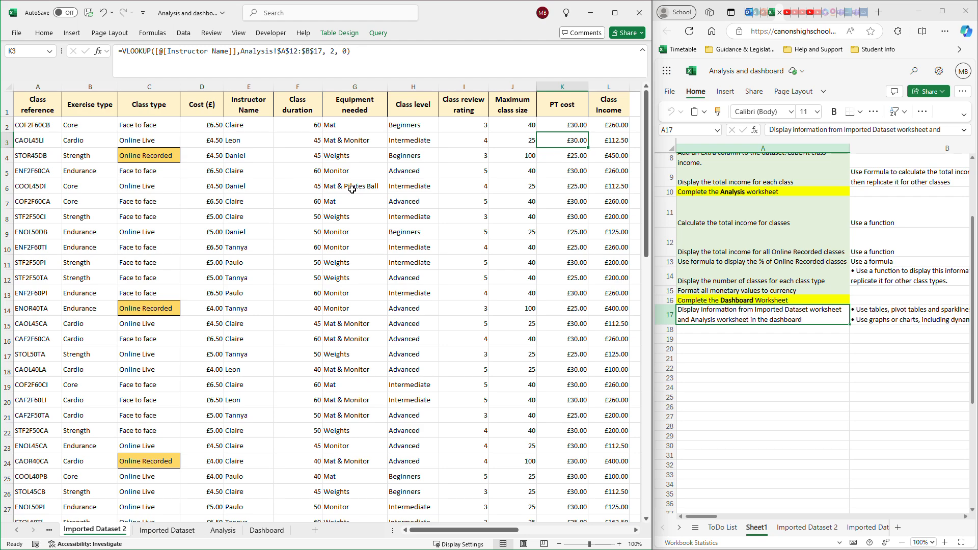
{"action": "scroll", "coordinate": [352, 190], "scroll_direction": "down", "scroll_amount": 11}
{"action": "scroll", "coordinate": [354, 192], "scroll_direction": "up", "scroll_amount": 6}
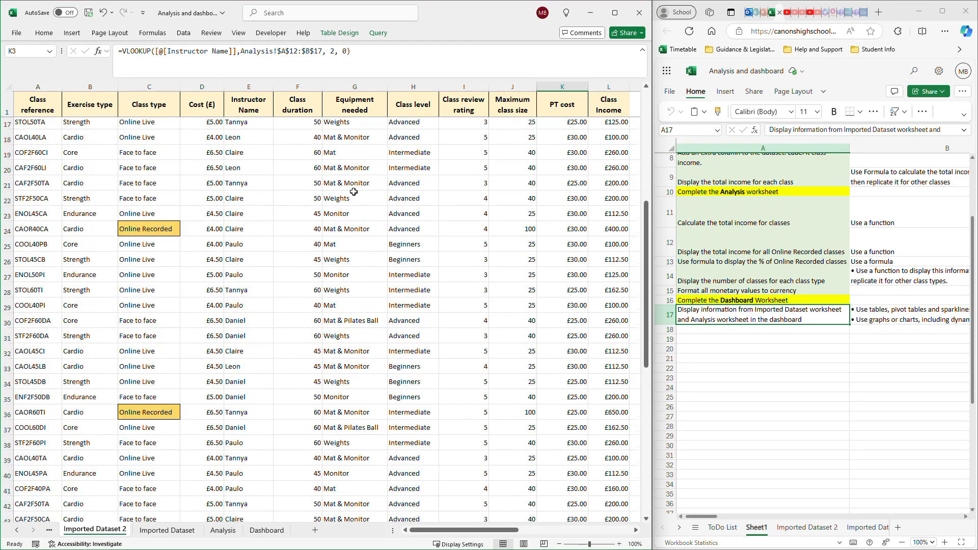
{"action": "scroll", "coordinate": [354, 192], "scroll_direction": "down", "scroll_amount": 5}
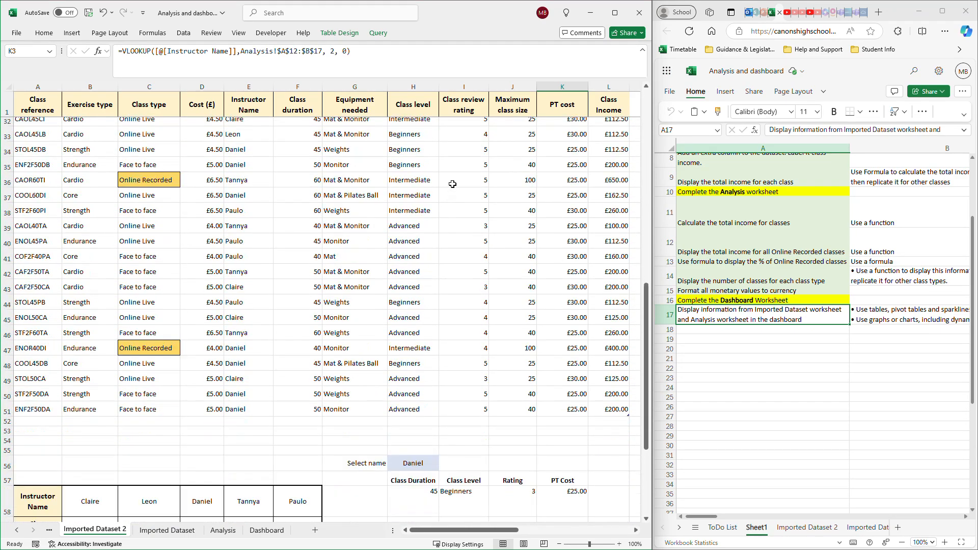
- Fill the heading cells A58:A64 of the horizontal instructor table with light blue
{"action": "scroll", "coordinate": [452, 184], "scroll_direction": "down", "scroll_amount": 5}
{"action": "left_click", "coordinate": [44, 272]}
{"action": "left_click_drag", "start_coordinate": [44, 273], "coordinate": [67, 428]}
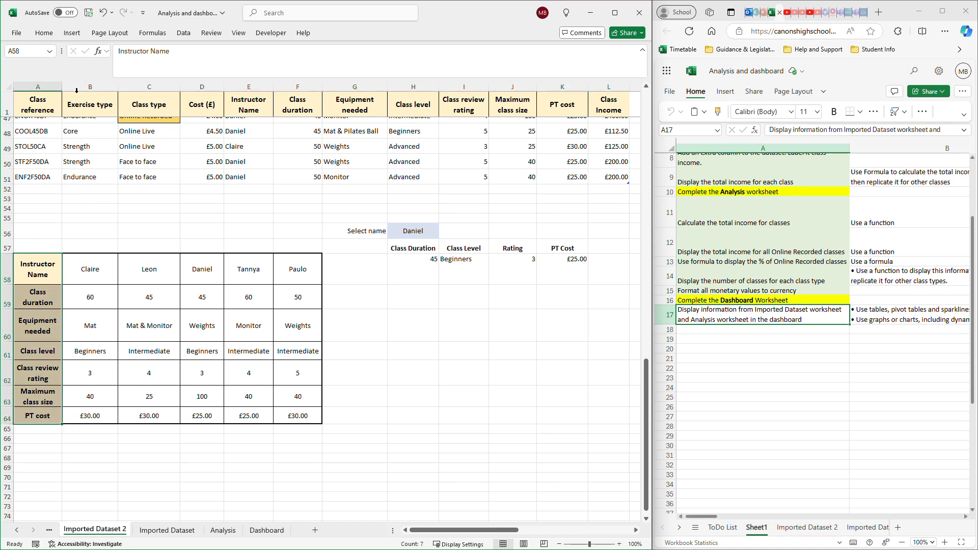
{"action": "left_click", "coordinate": [44, 33]}
{"action": "left_click", "coordinate": [142, 70]}
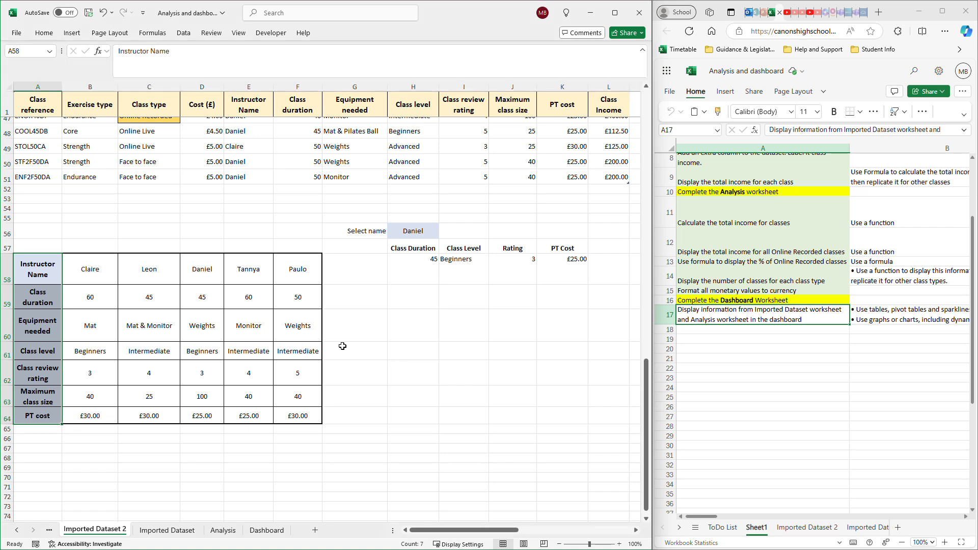
{"action": "left_click", "coordinate": [220, 244]}
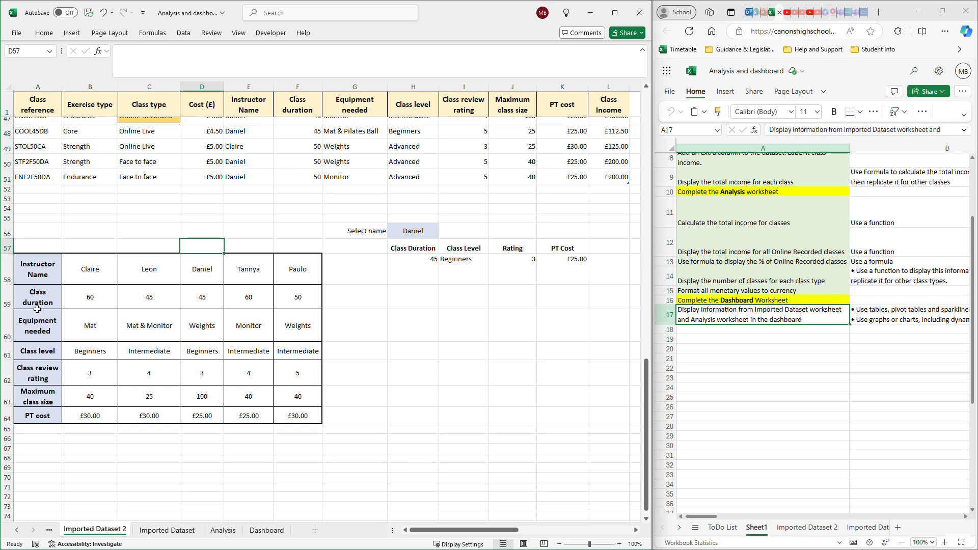
- Copy the range E1:L12, from Instructor Name to Class Income, out of the class dataset
{"action": "scroll", "coordinate": [172, 295], "scroll_direction": "up", "scroll_amount": 2}
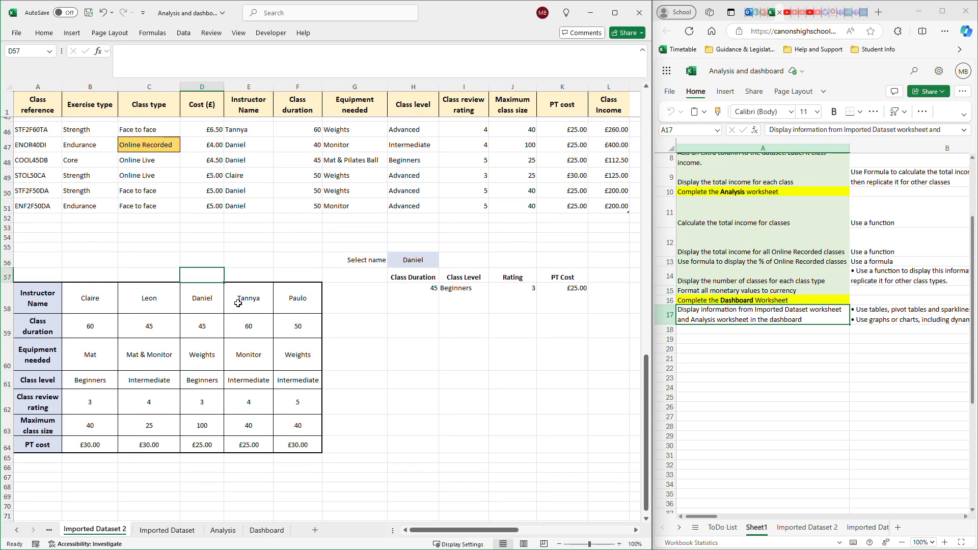
{"action": "left_click", "coordinate": [239, 305]}
{"action": "scroll", "coordinate": [311, 299], "scroll_direction": "up", "scroll_amount": 3}
{"action": "scroll", "coordinate": [311, 298], "scroll_direction": "up", "scroll_amount": 11}
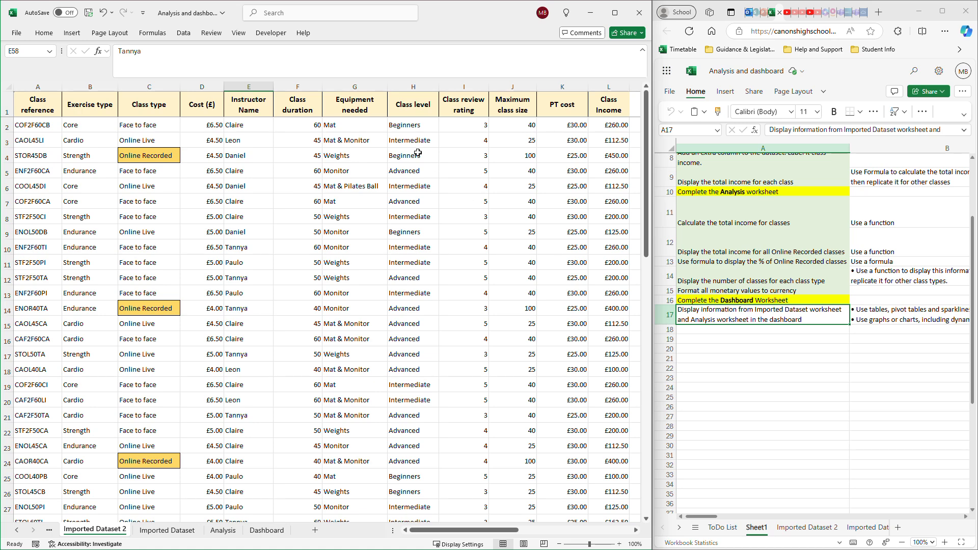
{"action": "left_click_drag", "start_coordinate": [238, 113], "coordinate": [605, 270]}
{"action": "right_click", "coordinate": [470, 237]}
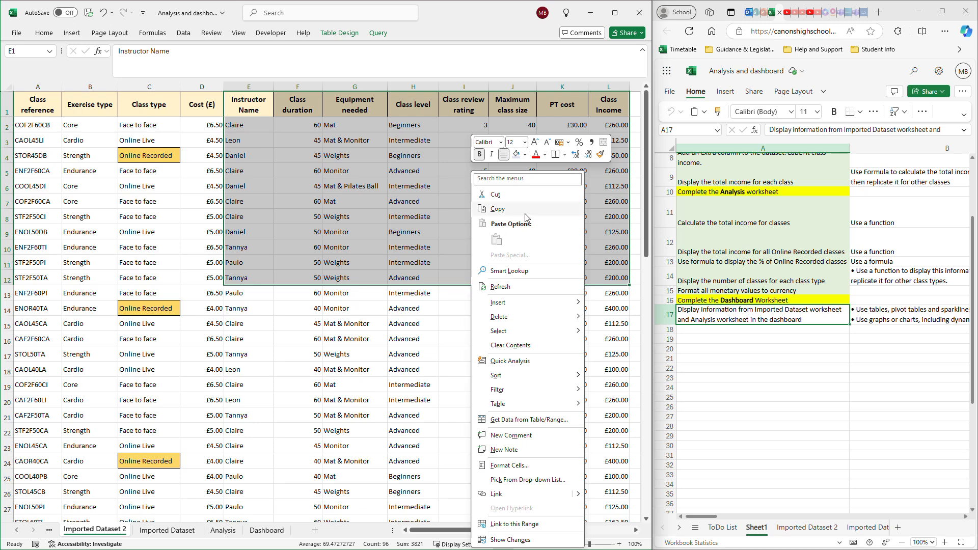
{"action": "left_click", "coordinate": [512, 209]}
- Preview a transposed paste of the copied range at A70 below the instructor table, cancelling it without pasting
{"action": "scroll", "coordinate": [364, 268], "scroll_direction": "down", "scroll_amount": 3}
{"action": "scroll", "coordinate": [365, 268], "scroll_direction": "down", "scroll_amount": 16}
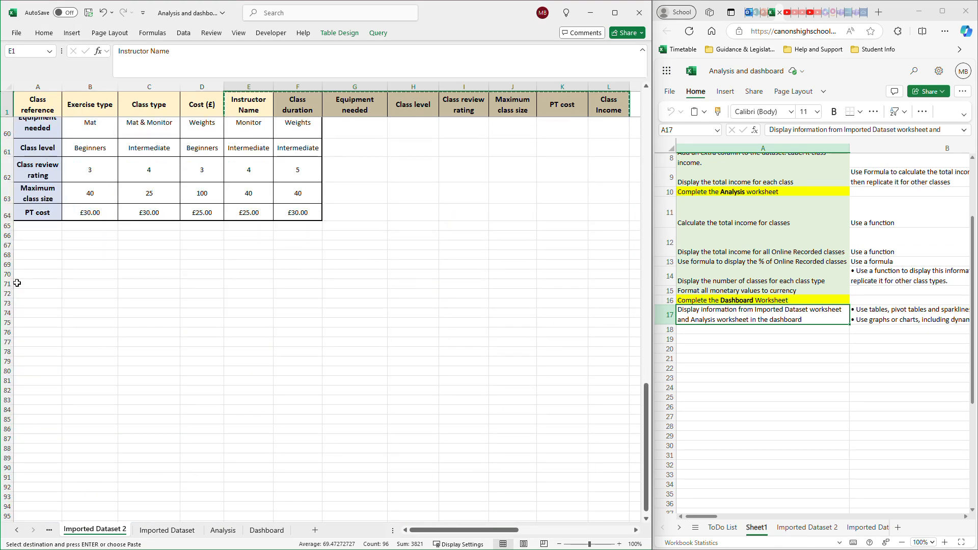
{"action": "left_click_drag", "start_coordinate": [41, 276], "coordinate": [309, 466]}
{"action": "right_click", "coordinate": [249, 353]}
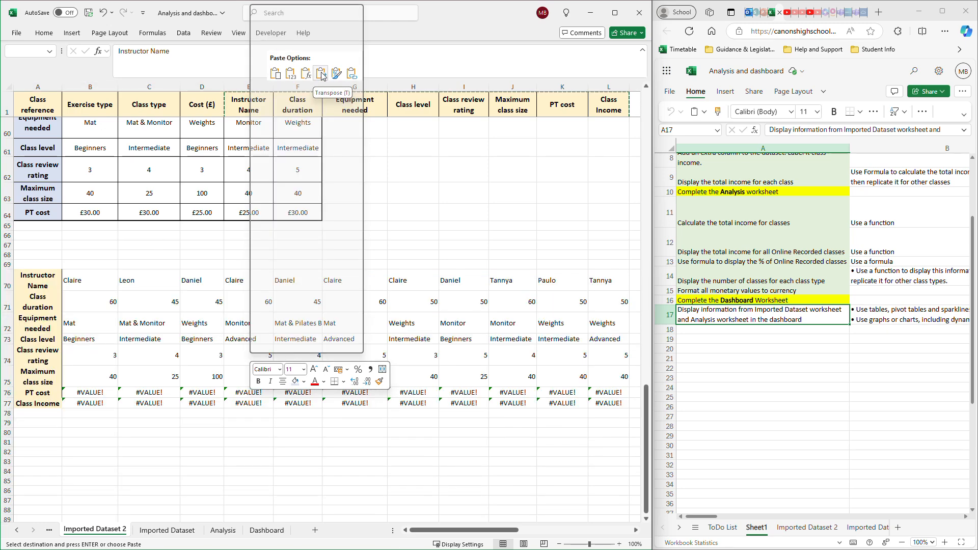
{"action": "key", "text": "Escape"}
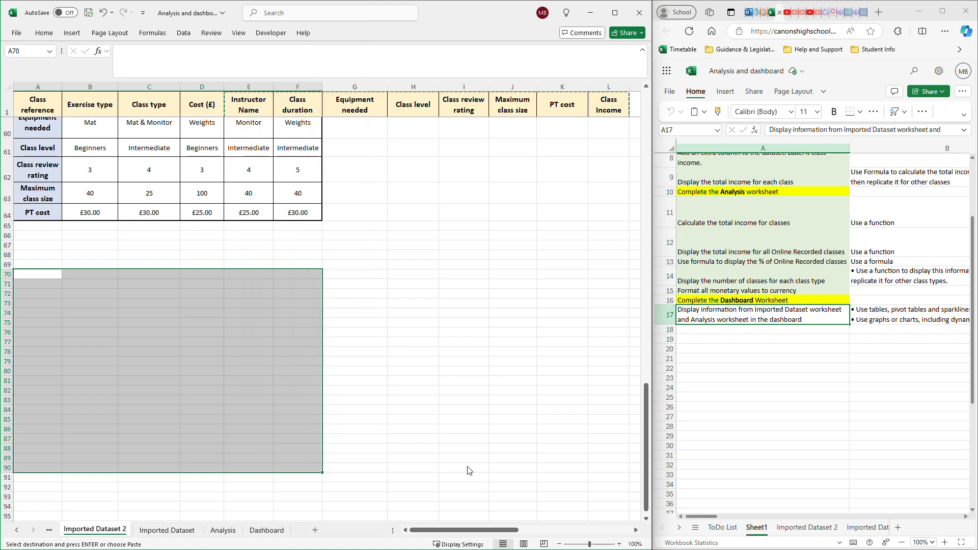
{"action": "key", "text": "Escape"}
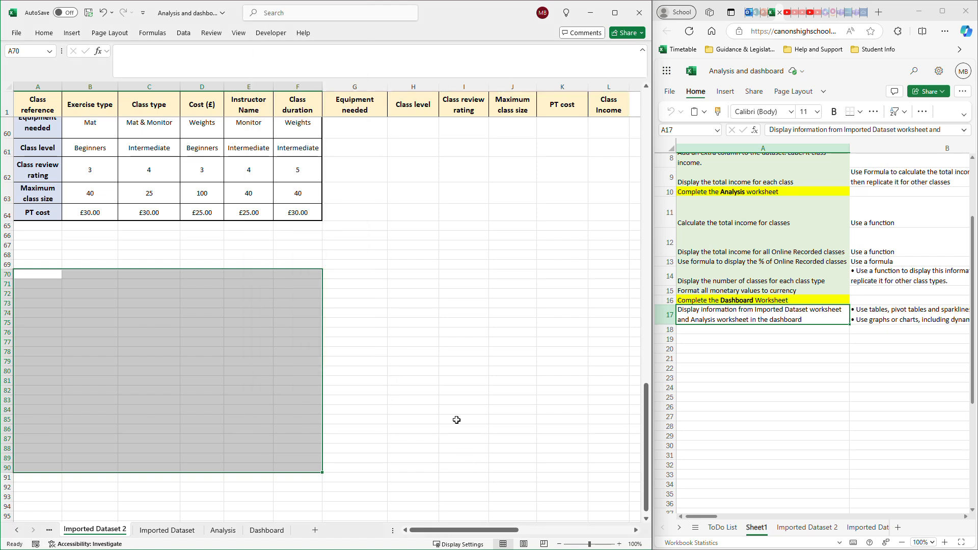
{"action": "scroll", "coordinate": [455, 411], "scroll_direction": "up", "scroll_amount": 4}
{"action": "left_click", "coordinate": [435, 365]}
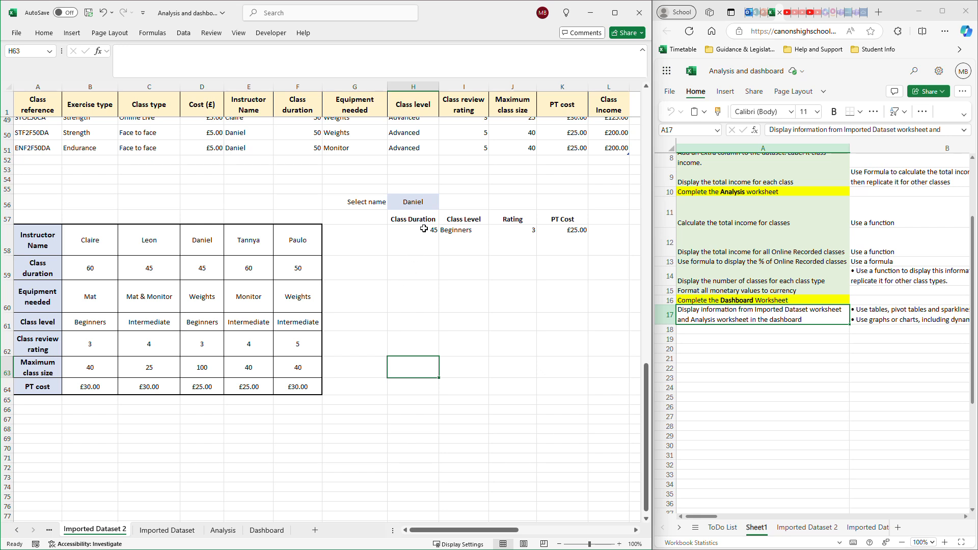
- Make row 57 slightly taller and fill the lookup headings H57:K57, Class Duration to PT Cost, with light blue
{"action": "left_click", "coordinate": [416, 201]}
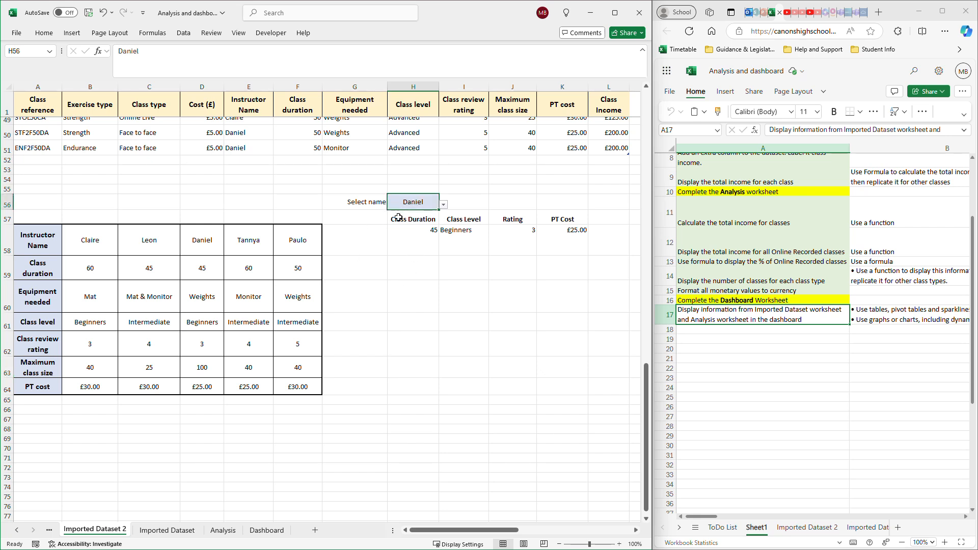
{"action": "left_click_drag", "start_coordinate": [10, 224], "coordinate": [11, 233]}
{"action": "left_click_drag", "start_coordinate": [424, 227], "coordinate": [555, 228]}
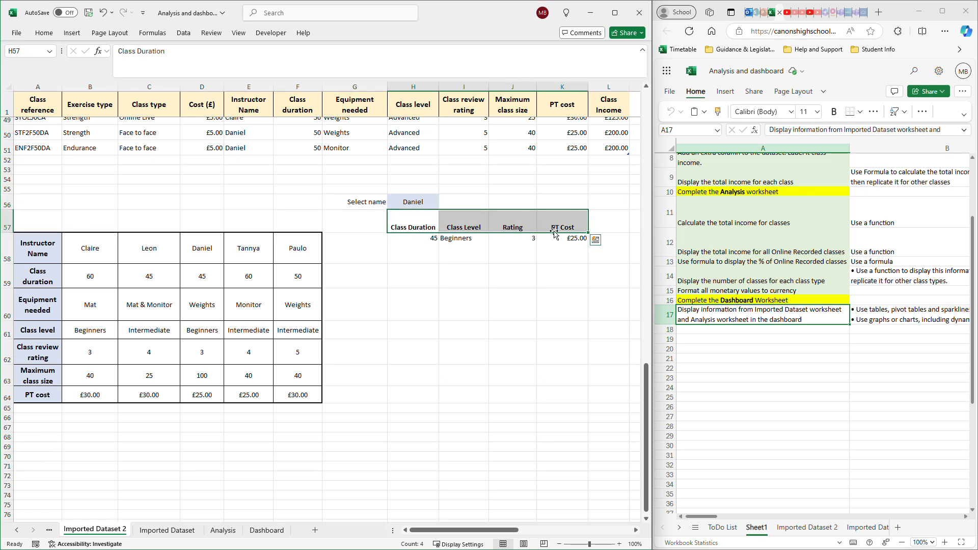
{"action": "left_click", "coordinate": [45, 34]}
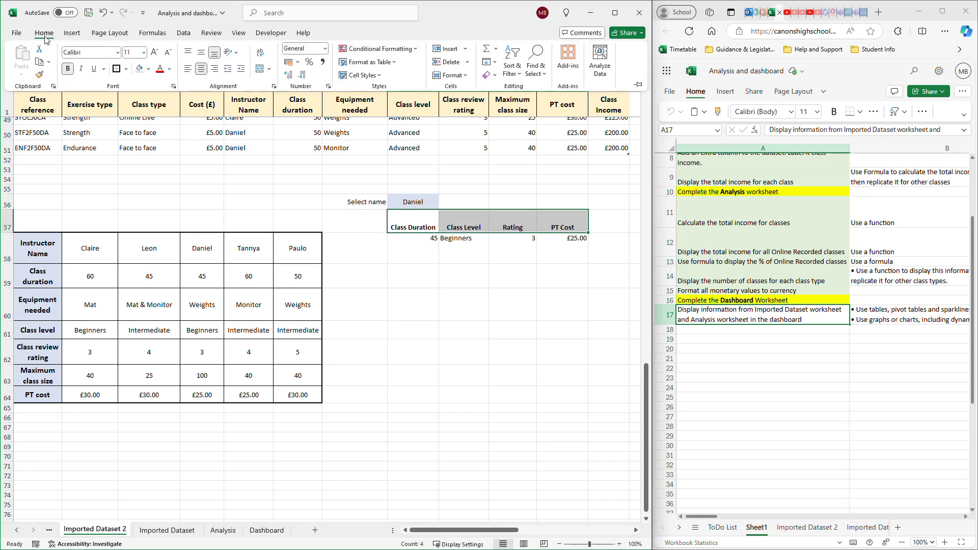
{"action": "left_click", "coordinate": [149, 70]}
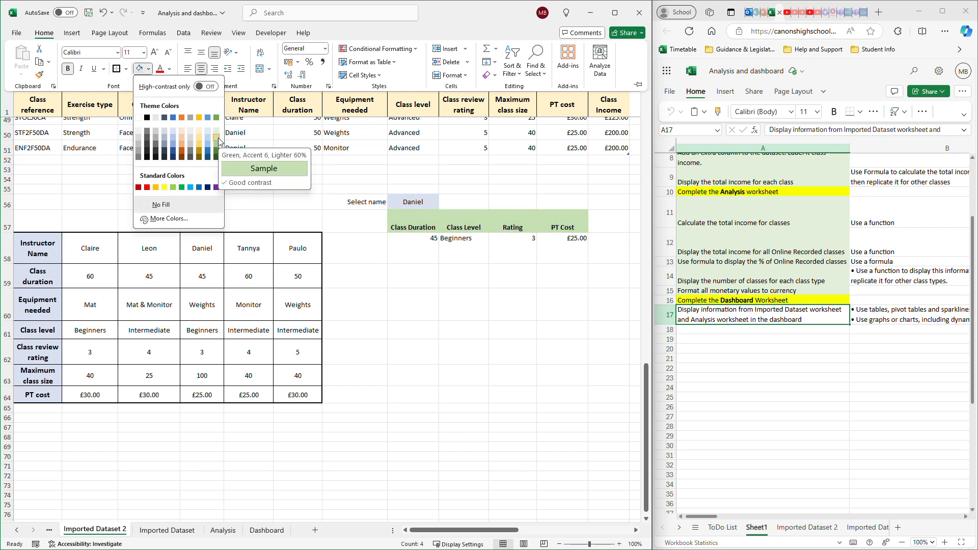
{"action": "left_click", "coordinate": [176, 130]}
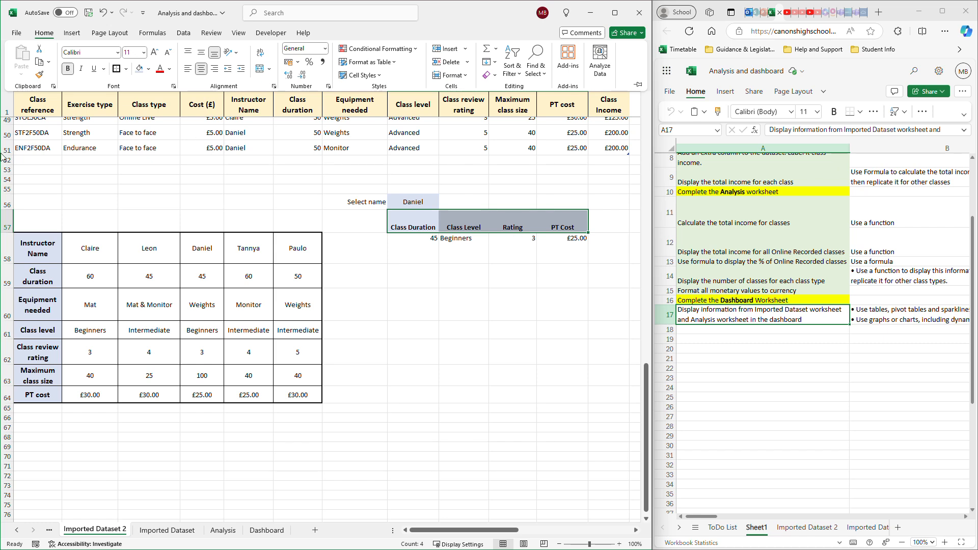
- Apply all borders to the lookup headings H57:K57 and align their text vertically in the middle
{"action": "left_click", "coordinate": [126, 69]}
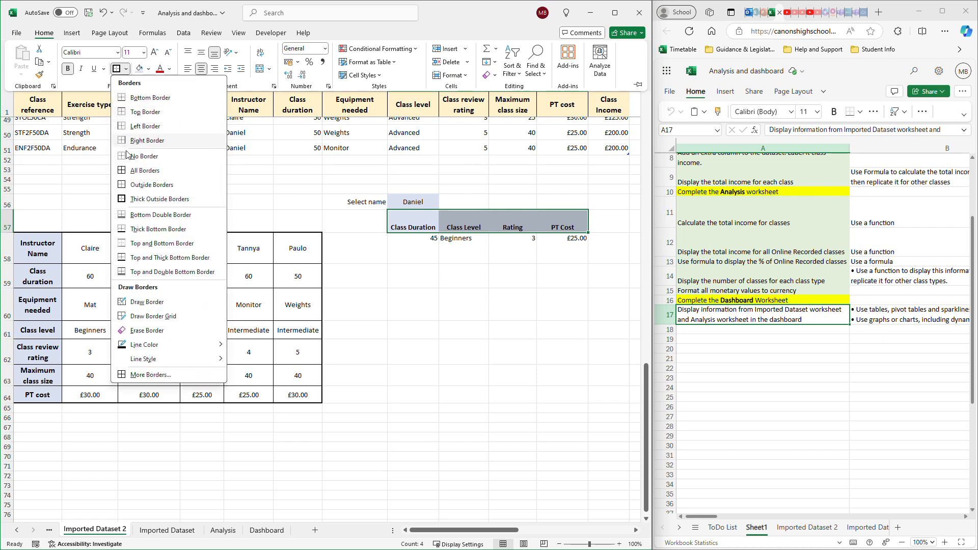
{"action": "left_click", "coordinate": [132, 172]}
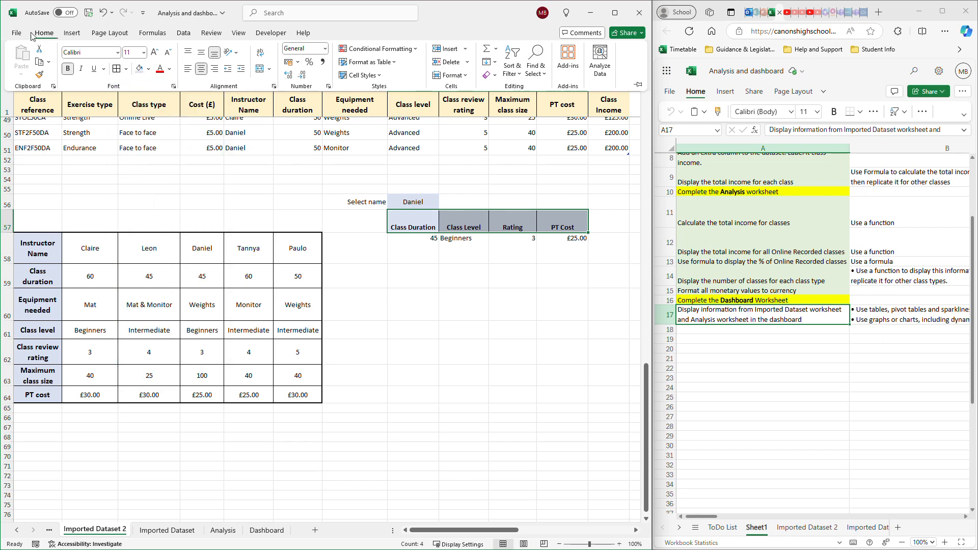
{"action": "left_click", "coordinate": [201, 54]}
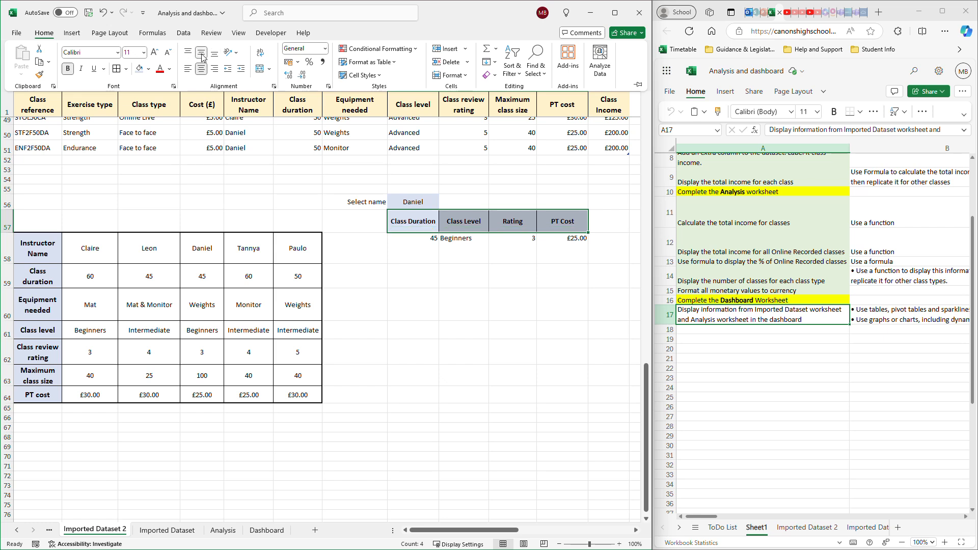
{"action": "left_click", "coordinate": [458, 293]}
{"action": "left_click", "coordinate": [464, 278]}
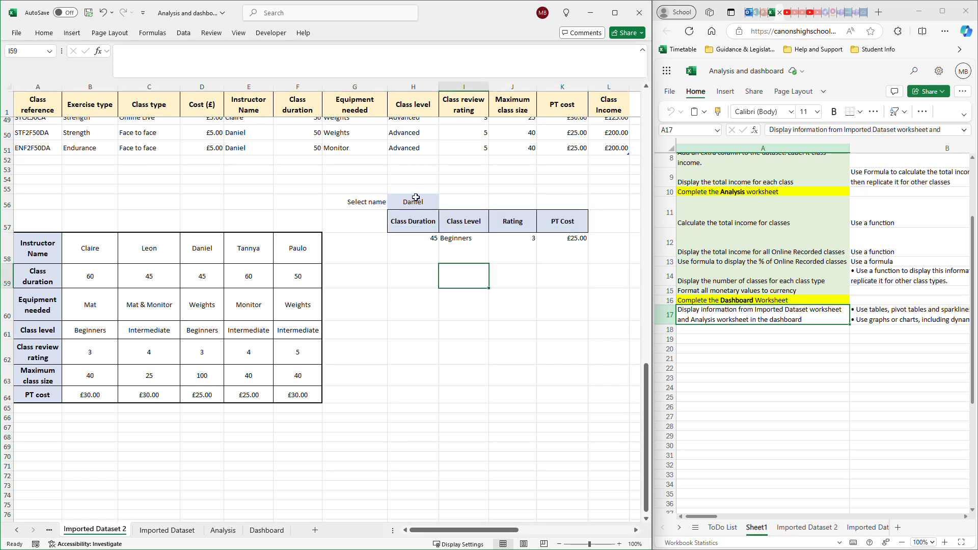
- Format the instructor selection cell H56 with a dark blue fill and bold white text
{"action": "left_click_drag", "start_coordinate": [411, 219], "coordinate": [579, 223]}
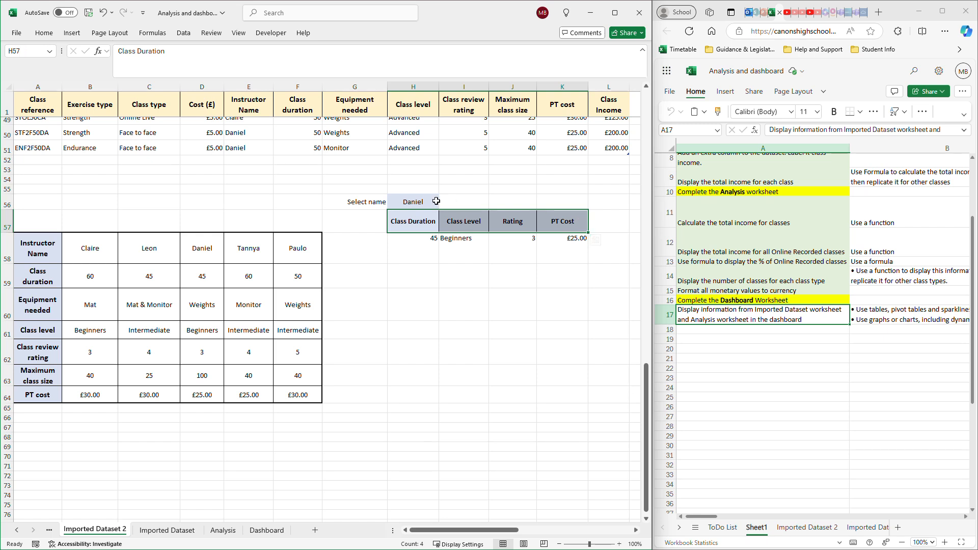
{"action": "left_click", "coordinate": [41, 33]}
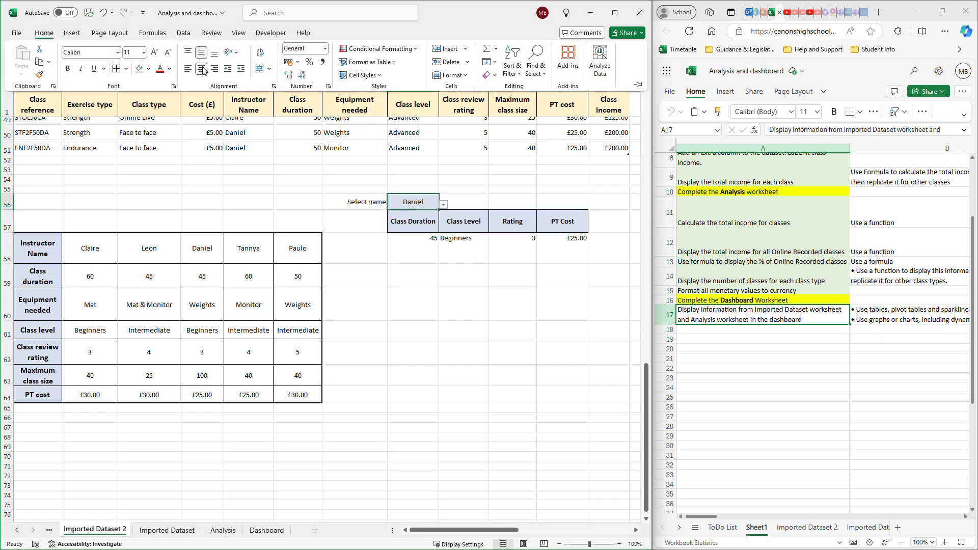
{"action": "left_click", "coordinate": [148, 69]}
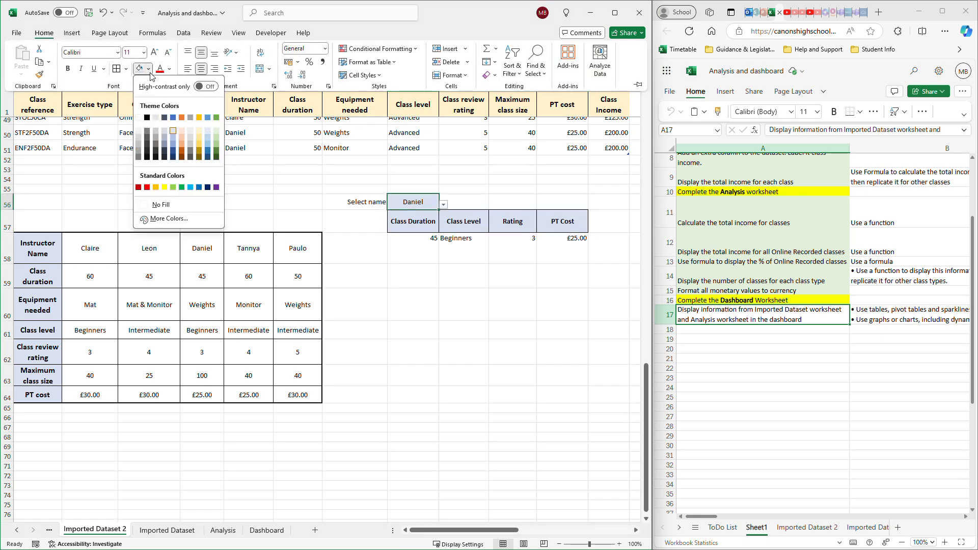
{"action": "left_click", "coordinate": [172, 153]}
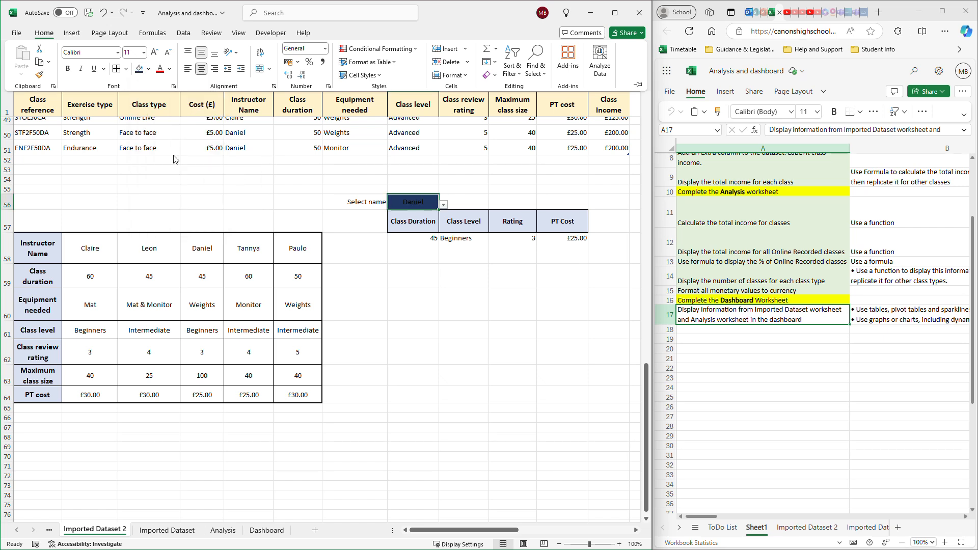
{"action": "left_click", "coordinate": [170, 69]}
{"action": "left_click", "coordinate": [160, 133]}
{"action": "left_click", "coordinate": [68, 68]}
{"action": "left_click", "coordinate": [458, 282]}
{"action": "left_click", "coordinate": [469, 252]}
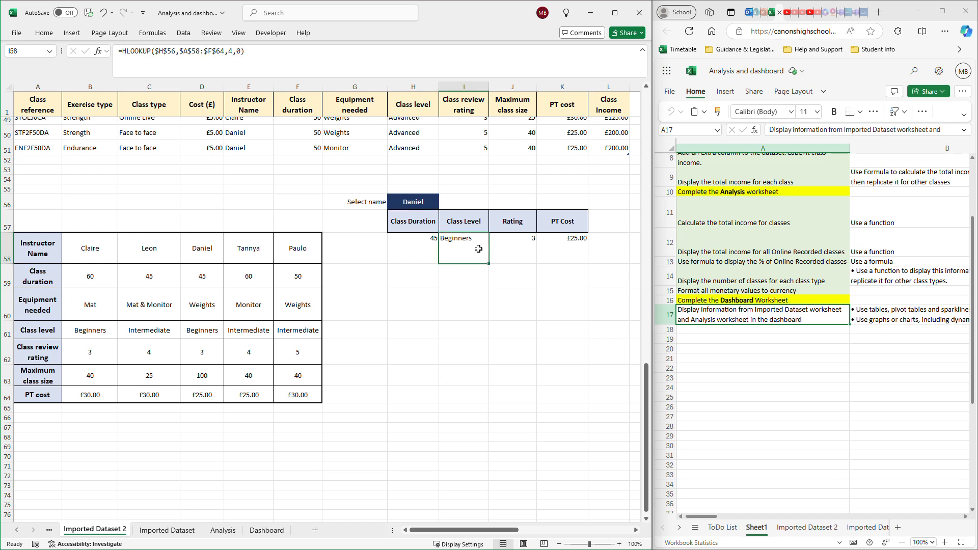
- Test the lookups by choosing the first, third, fourth and fifth instructors in turn from the list in H56
{"action": "left_click", "coordinate": [426, 203]}
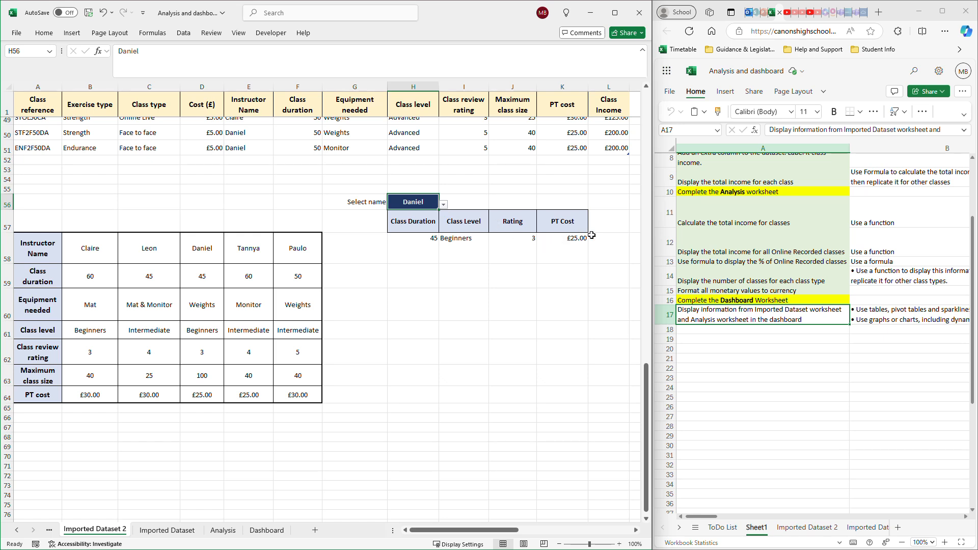
{"action": "left_click", "coordinate": [444, 204]}
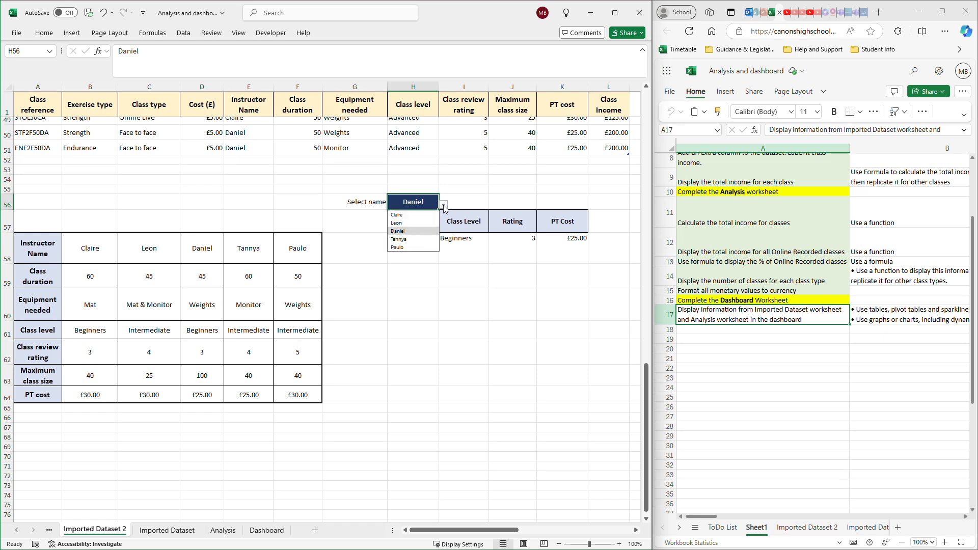
{"action": "left_click", "coordinate": [406, 214]}
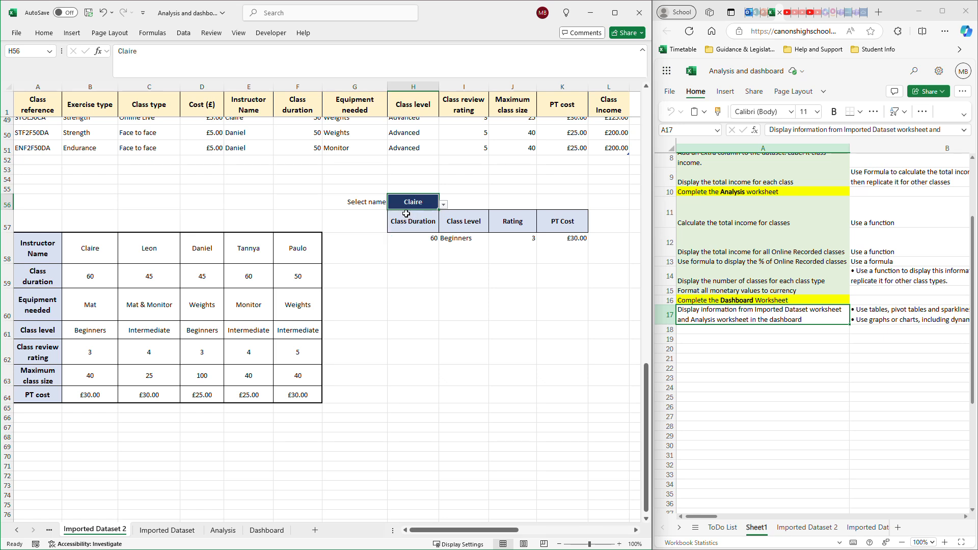
{"action": "left_click", "coordinate": [443, 204]}
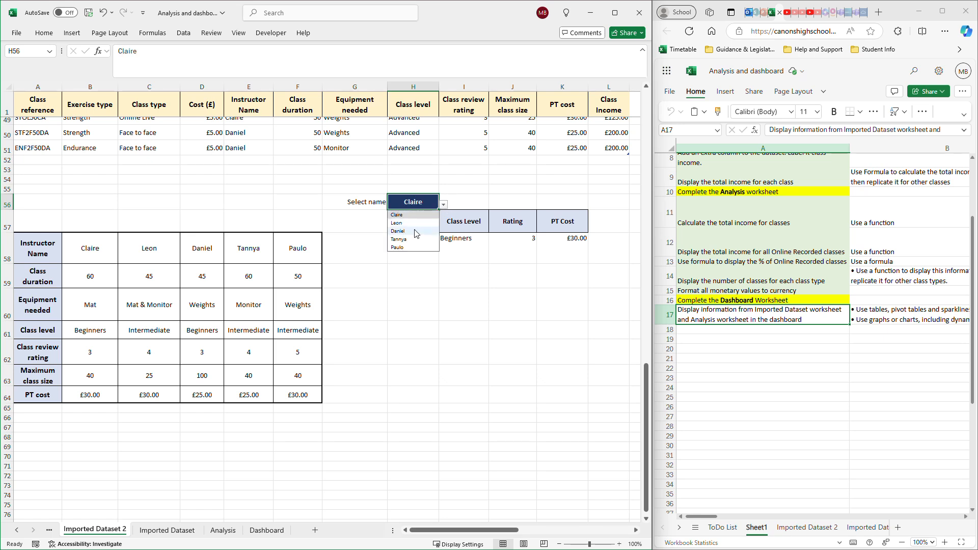
{"action": "left_click", "coordinate": [408, 231]}
{"action": "left_click", "coordinate": [444, 204]}
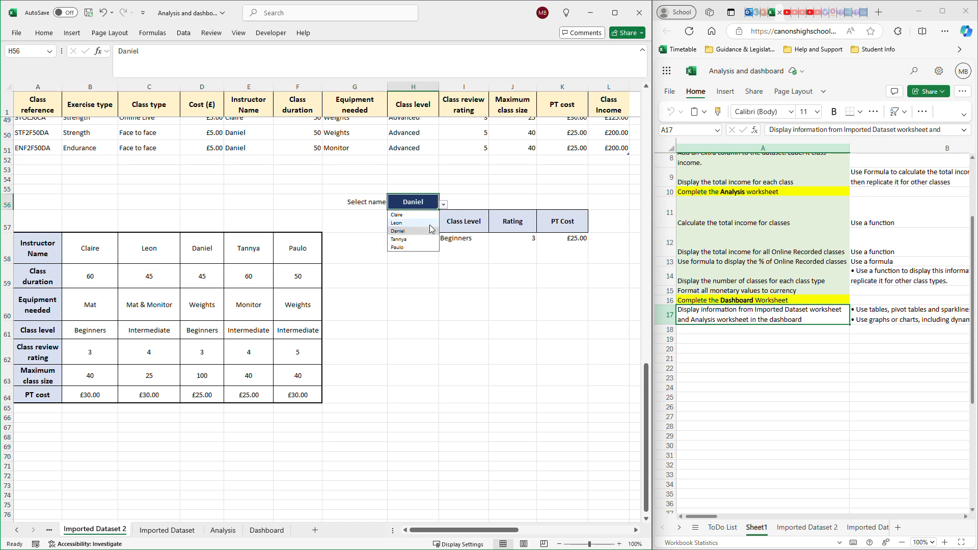
{"action": "left_click", "coordinate": [415, 240]}
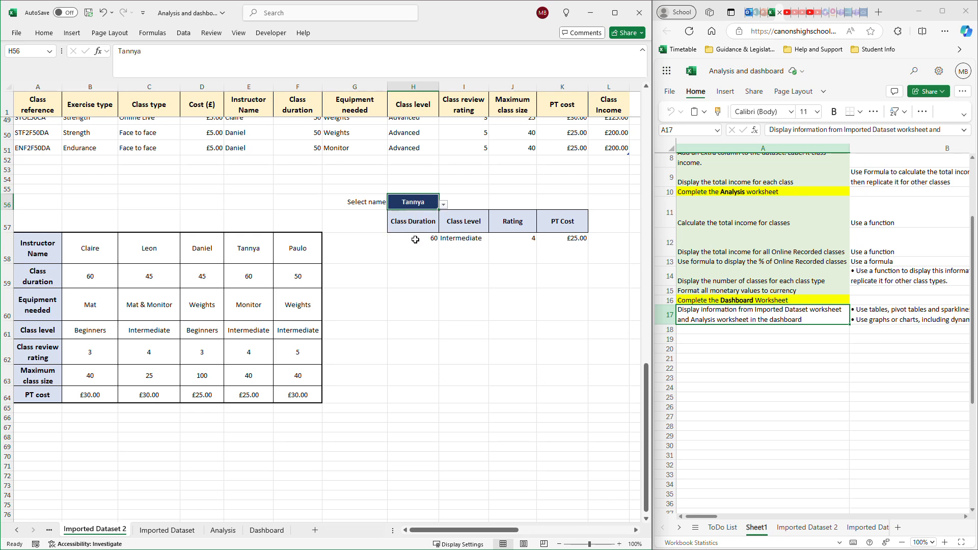
{"action": "left_click", "coordinate": [443, 205]}
{"action": "left_click", "coordinate": [411, 248]}
- Make the Select name label in G56 bold
{"action": "left_click", "coordinate": [367, 200]}
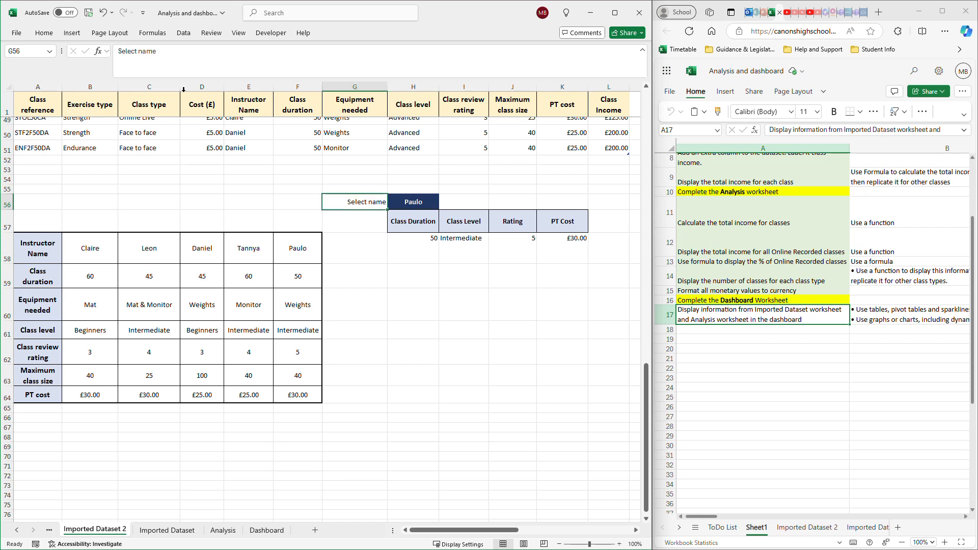
{"action": "left_click", "coordinate": [52, 34]}
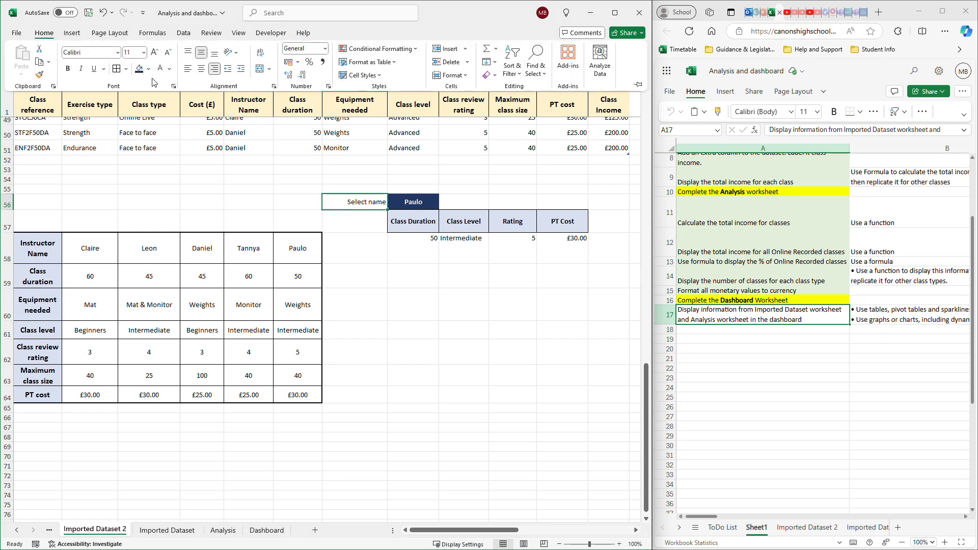
{"action": "left_click", "coordinate": [383, 311]}
{"action": "left_click", "coordinate": [449, 202]}
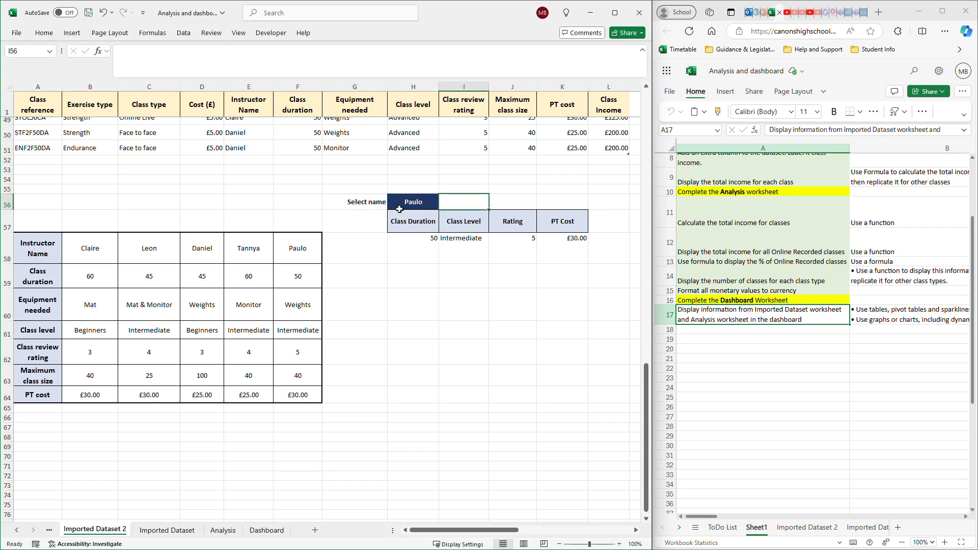
- Choose the first instructor from the list in H56 and inspect the Class Duration lookup formula in H58
{"action": "left_click", "coordinate": [430, 204]}
{"action": "left_click", "coordinate": [444, 206]}
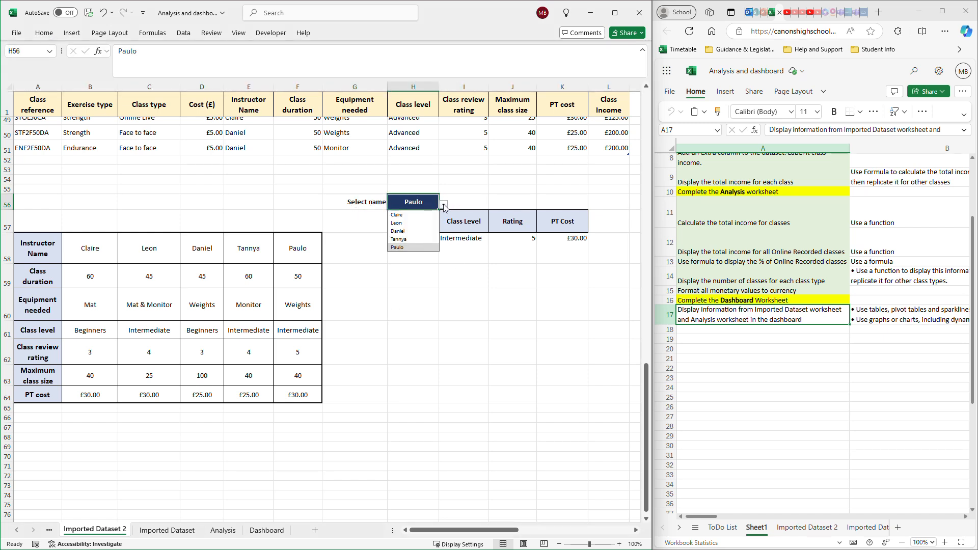
{"action": "left_click", "coordinate": [414, 215]}
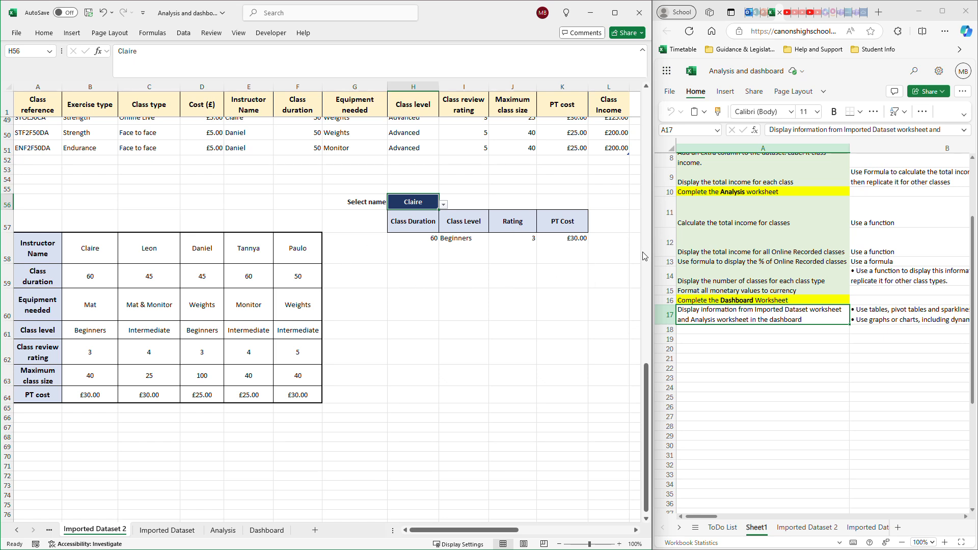
{"action": "left_click", "coordinate": [424, 252]}
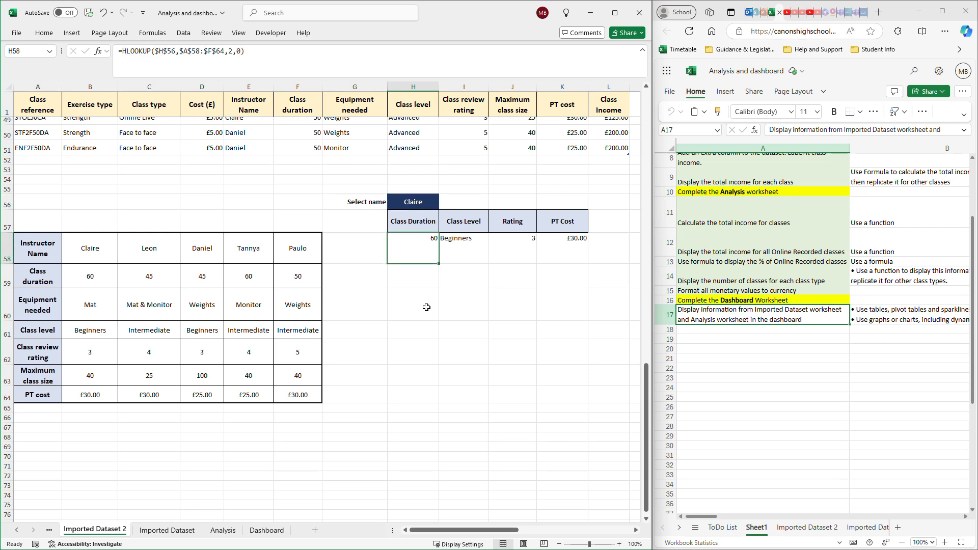
{"action": "left_click", "coordinate": [416, 352]}
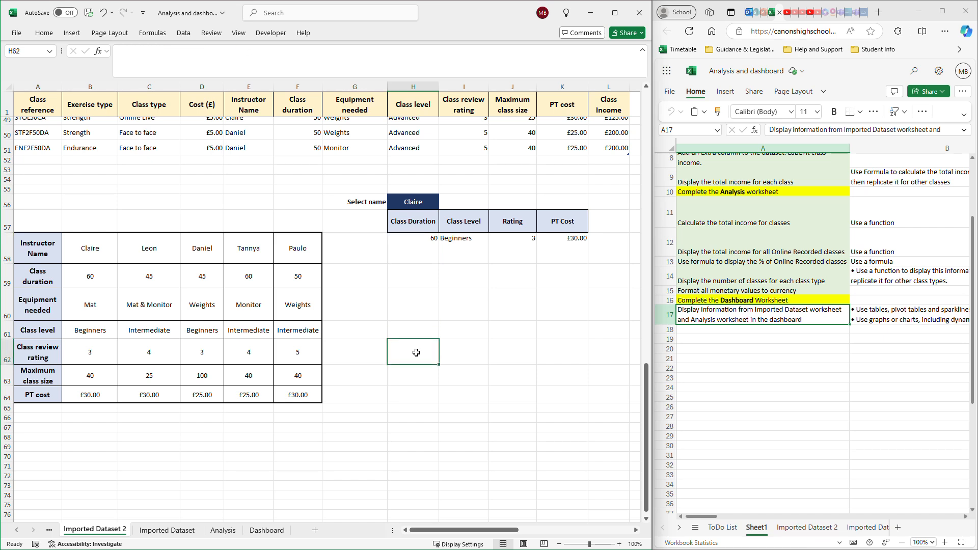
{"action": "type", "text": "=H"}
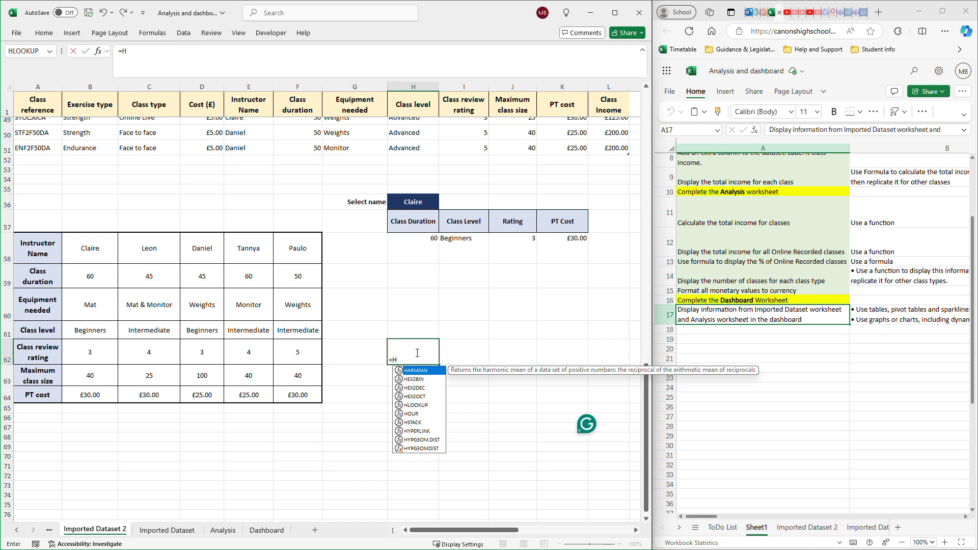
{"action": "type", "text": "LOOKUP("}
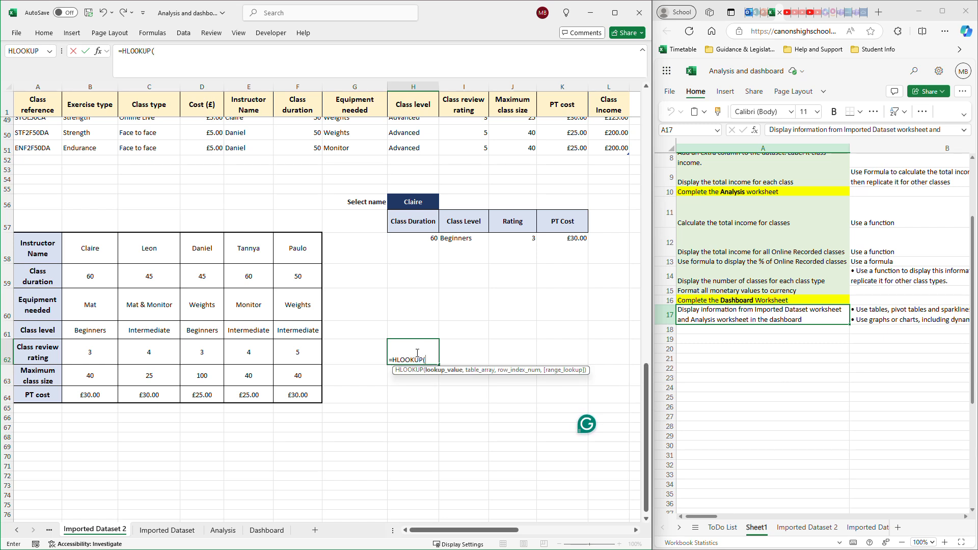
{"action": "key", "text": "Return"}
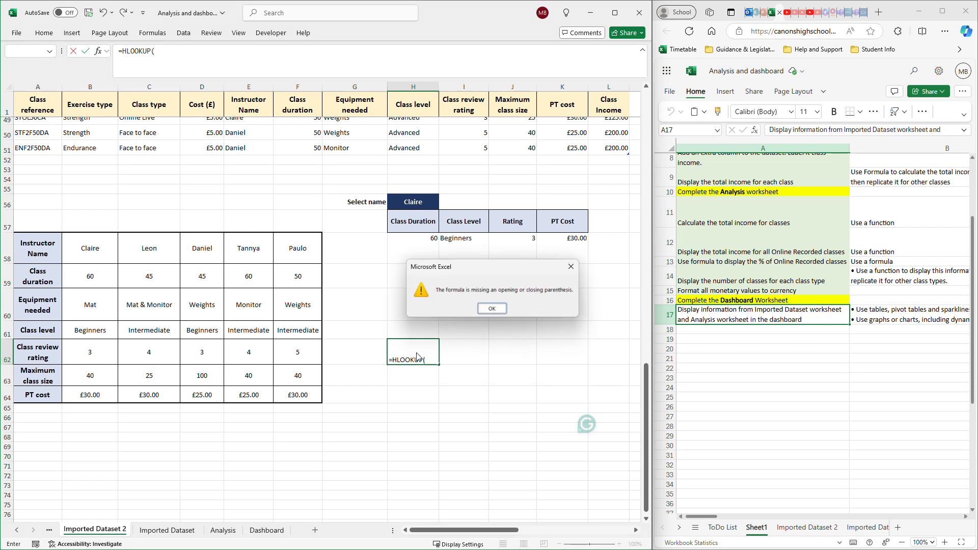
{"action": "left_click", "coordinate": [492, 308]}
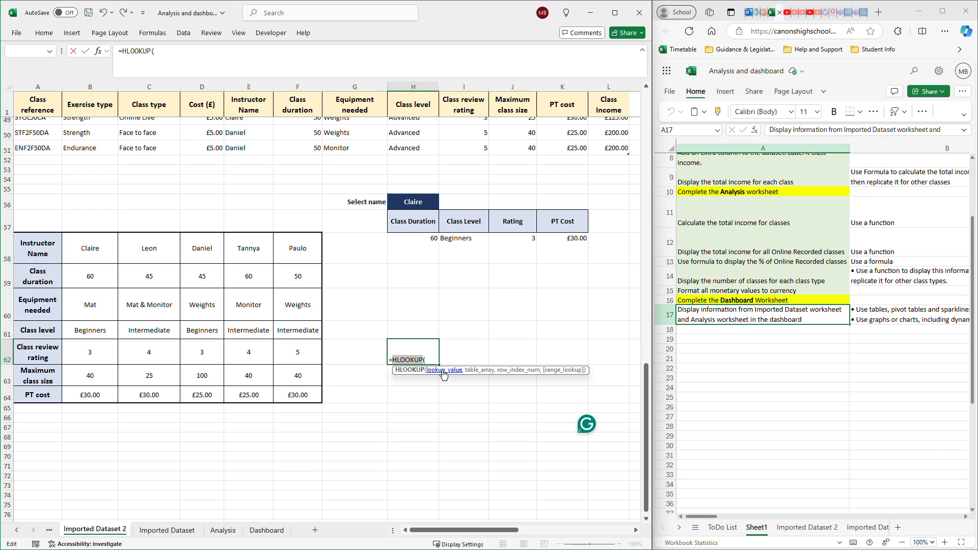
{"action": "left_click", "coordinate": [411, 304]}
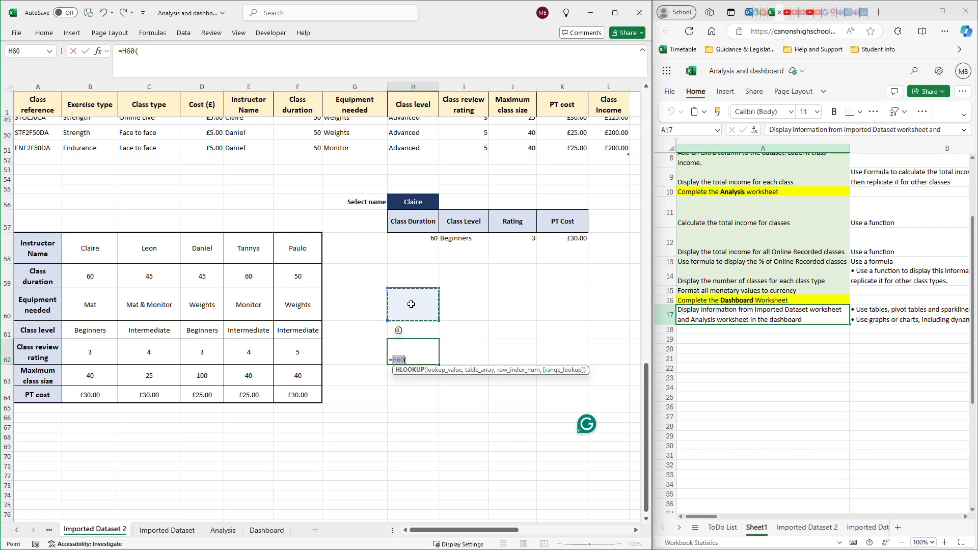
{"action": "key", "text": "Escape"}
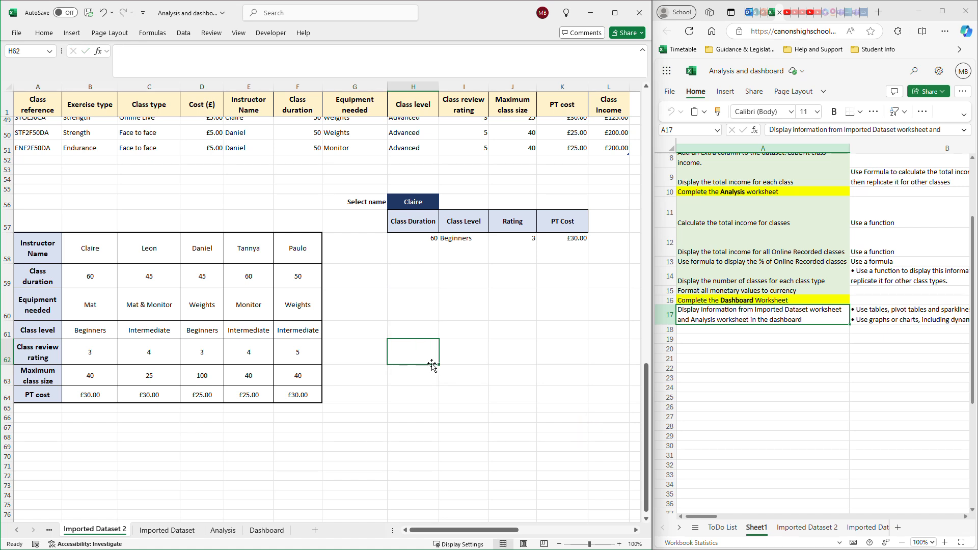
{"action": "double_click", "coordinate": [431, 360]}
{"action": "type", "text": "="}
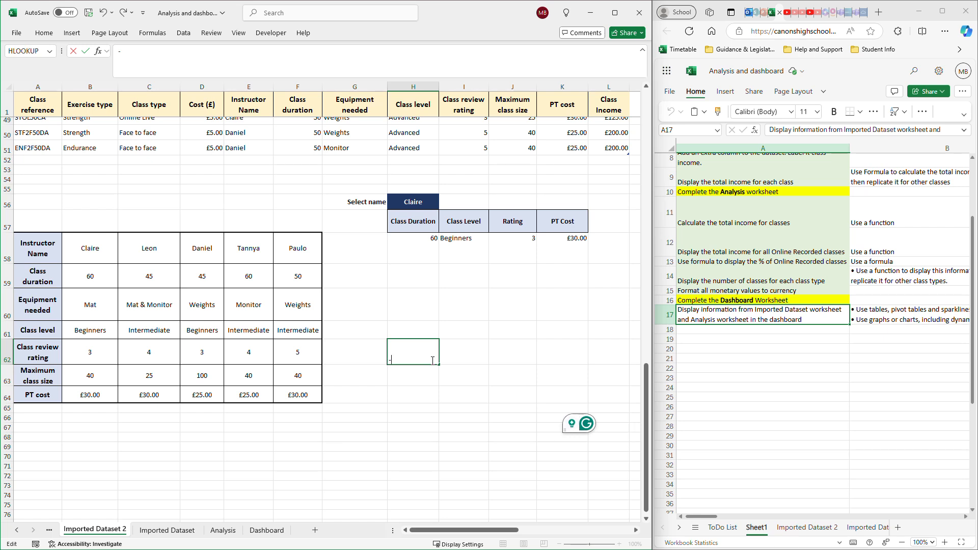
{"action": "key", "text": "BackSpace"}
{"action": "type", "text": "=hll"}
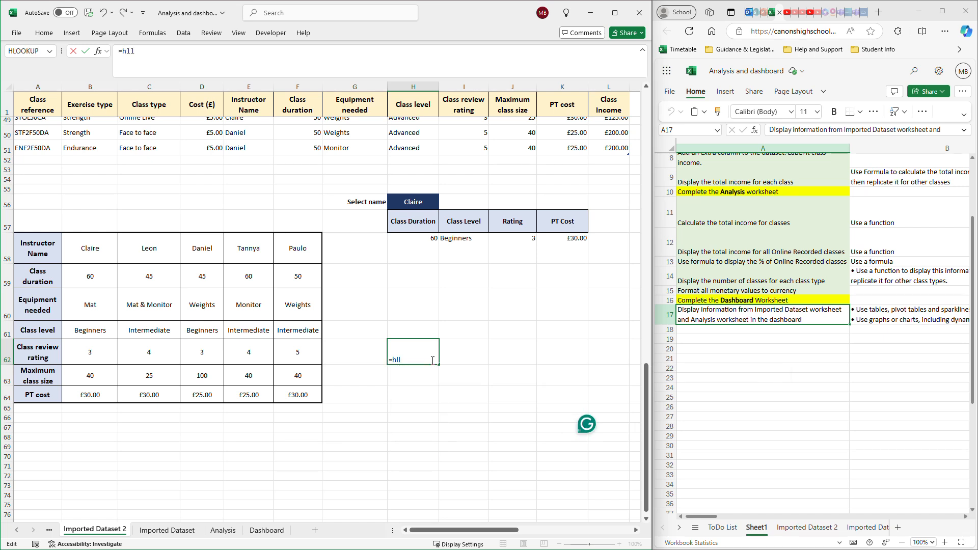
{"action": "key", "text": "BackSpace"}
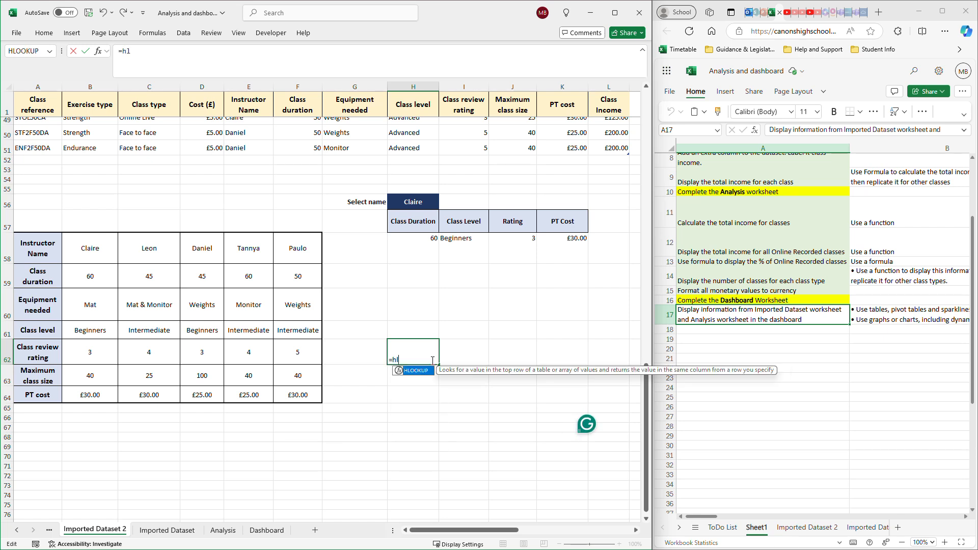
{"action": "double_click", "coordinate": [418, 371]}
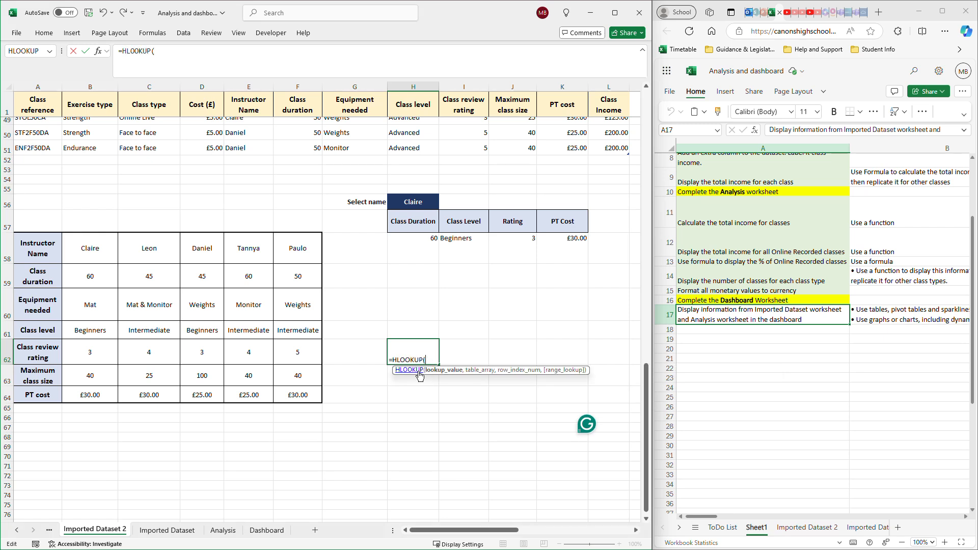
{"action": "left_click", "coordinate": [429, 306]}
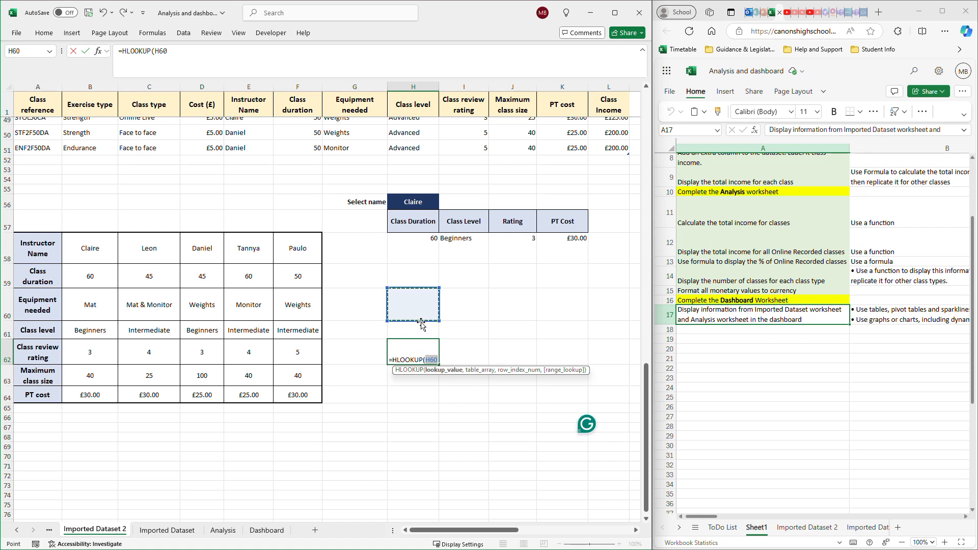
{"action": "left_click", "coordinate": [428, 358]}
{"action": "type", "text": "4"}
{"action": "key", "text": "BackSpace"}
{"action": "type", "text": "$"}
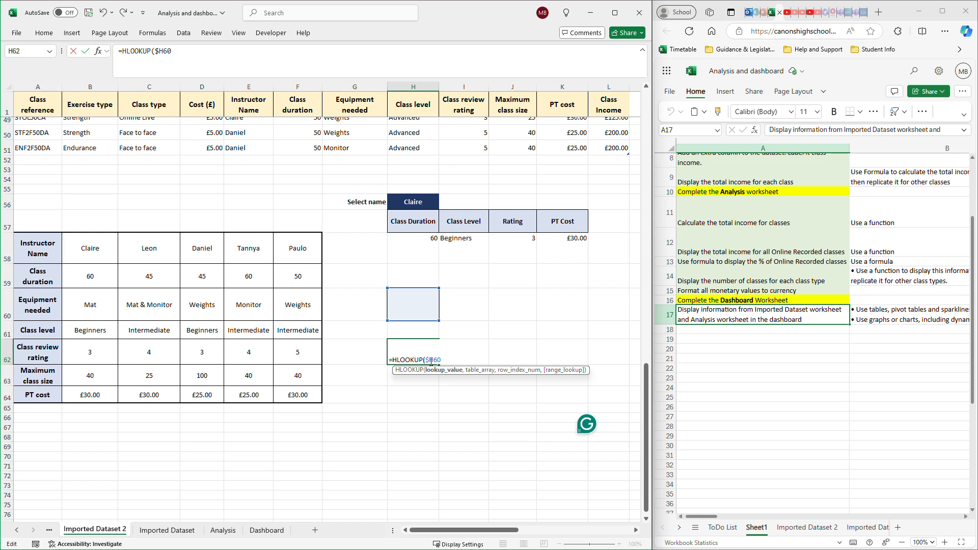
{"action": "key", "text": "Left"}
{"action": "key", "text": "Left"}
{"action": "type", "text": "$"}
{"action": "key", "text": "Return"}
{"action": "left_click", "coordinate": [493, 309]}
{"action": "type", "text": ","}
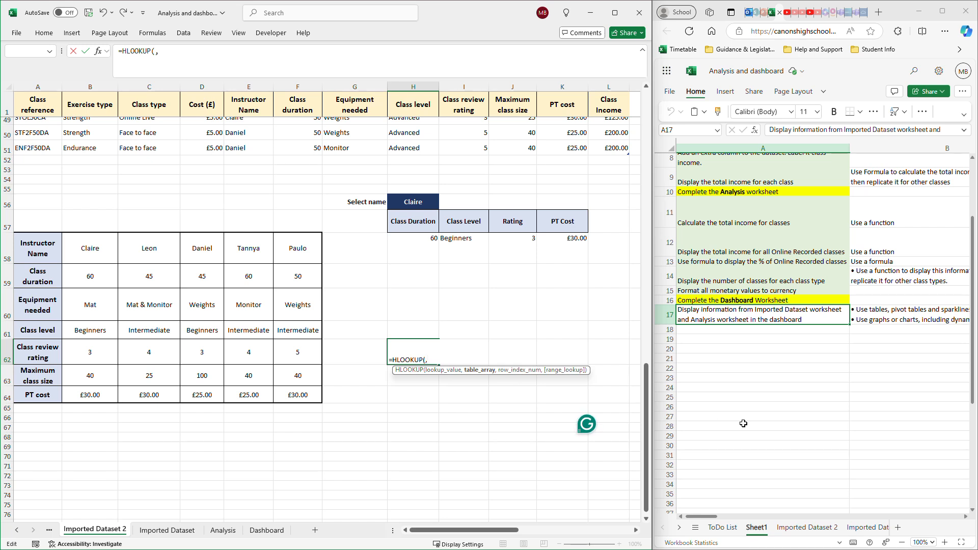
{"action": "left_click_drag", "start_coordinate": [32, 251], "coordinate": [283, 390]}
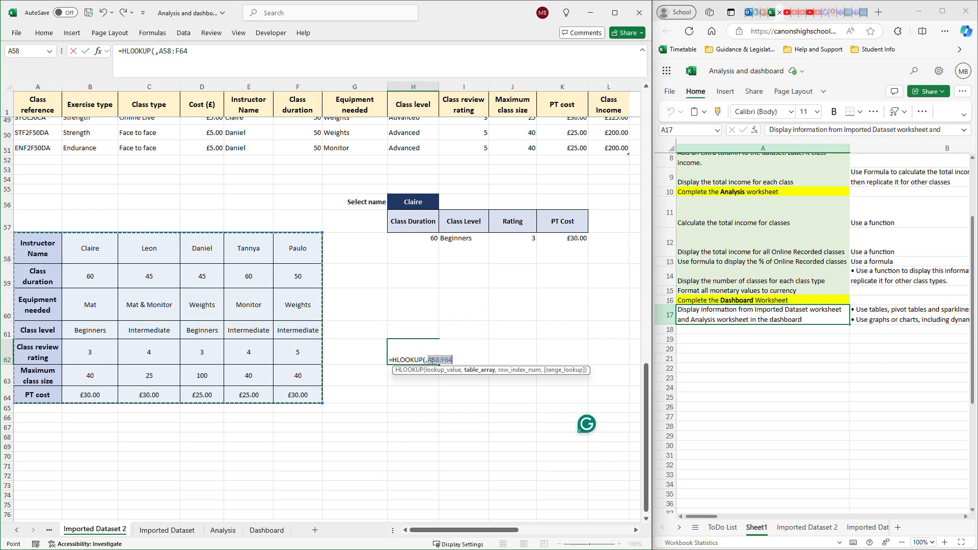
{"action": "key", "text": "F4"}
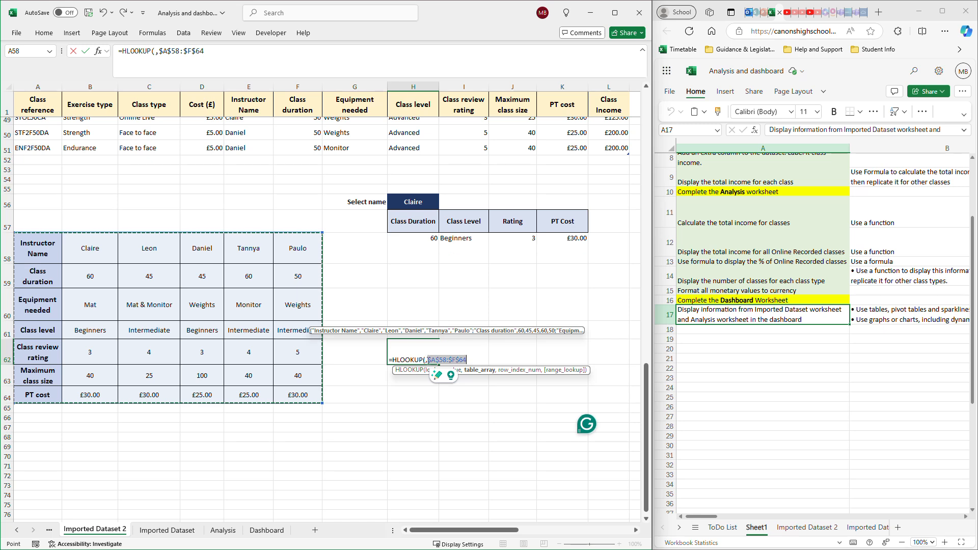
{"action": "left_click", "coordinate": [427, 359]}
{"action": "key", "text": "Left"}
{"action": "key", "text": "Left"}
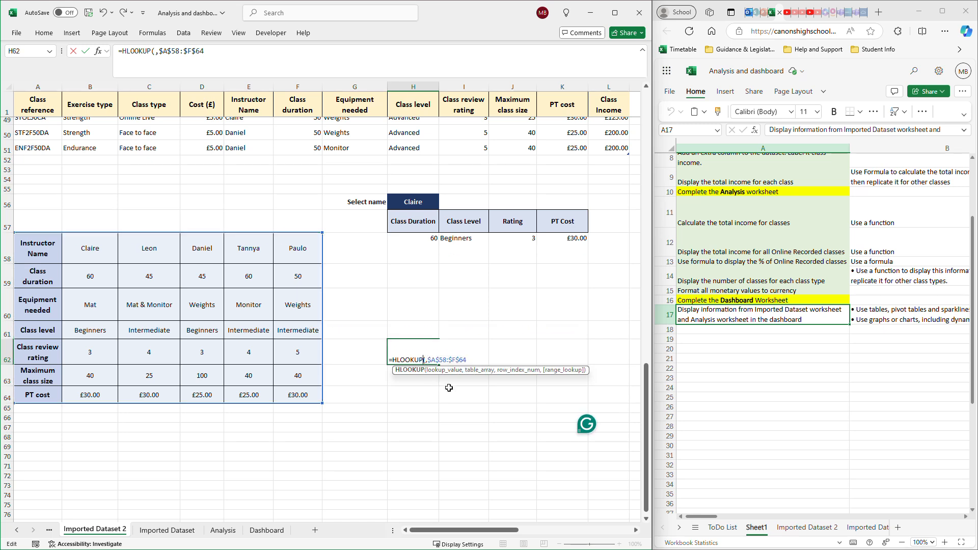
{"action": "key", "text": "Right"}
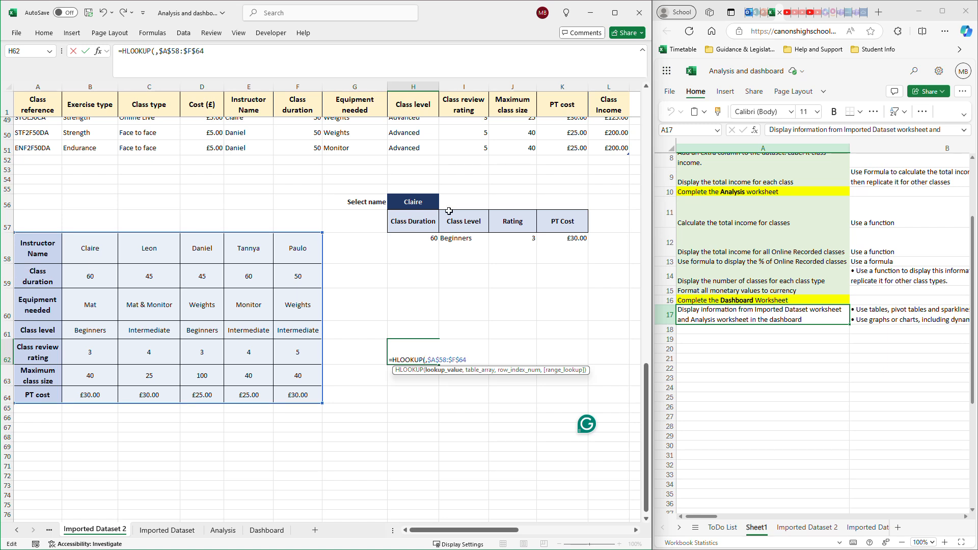
{"action": "left_click", "coordinate": [418, 301]}
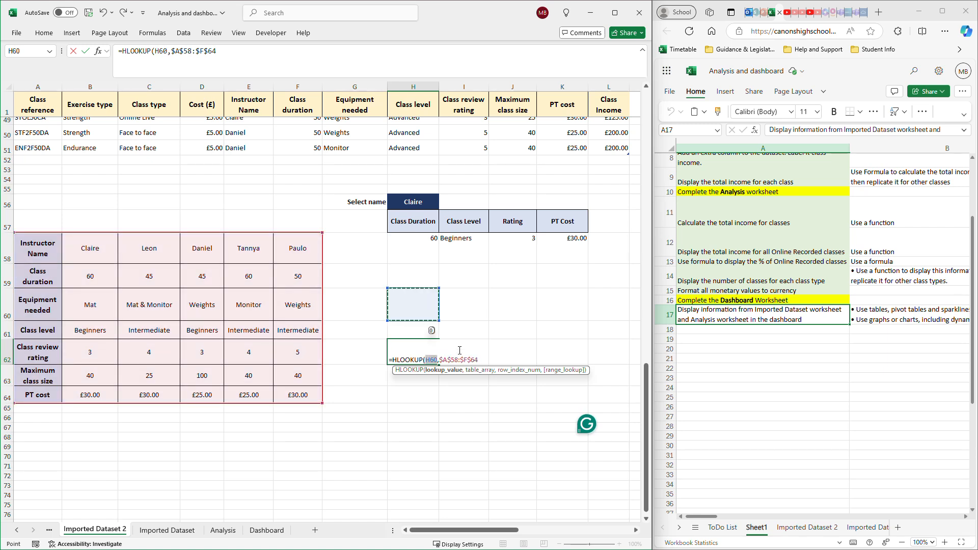
{"action": "key", "text": "F4"}
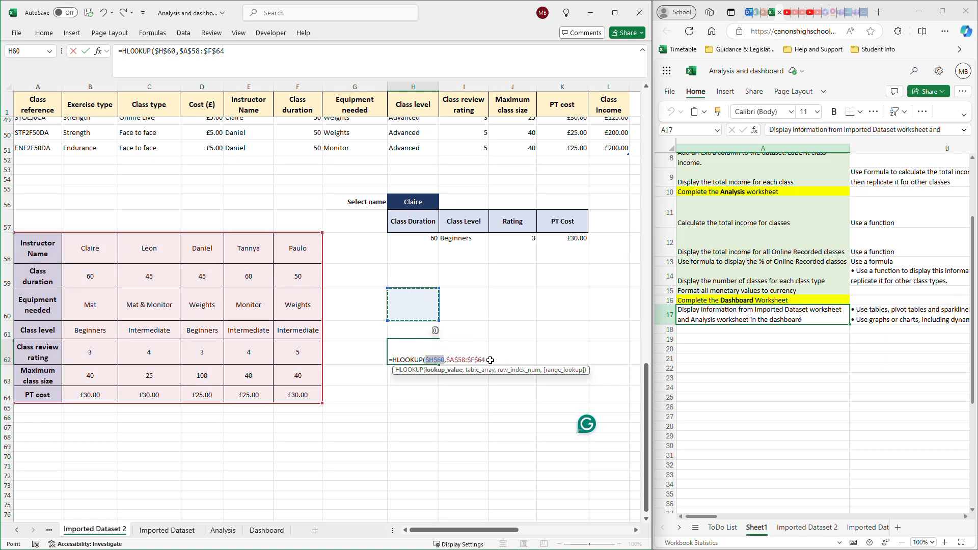
{"action": "key", "text": "Right"}
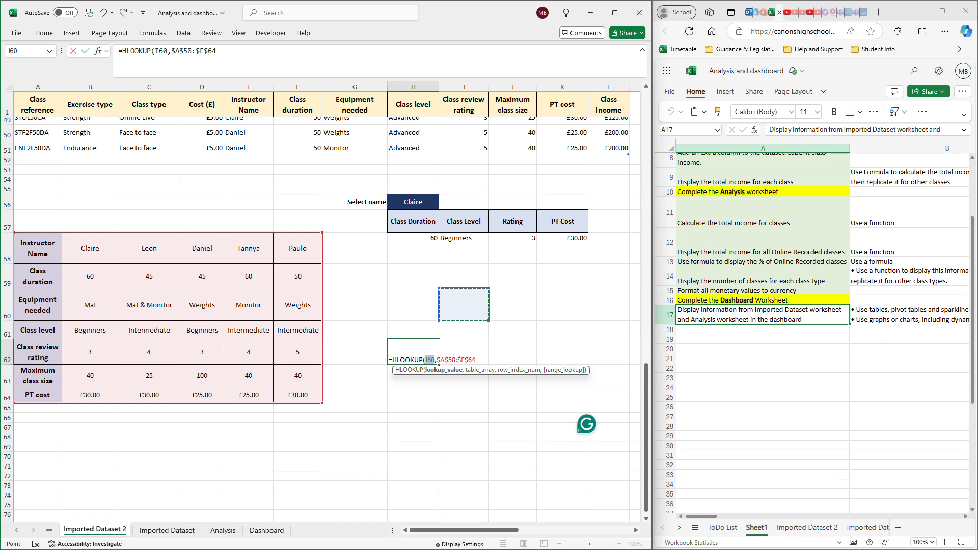
{"action": "key", "text": "Left"}
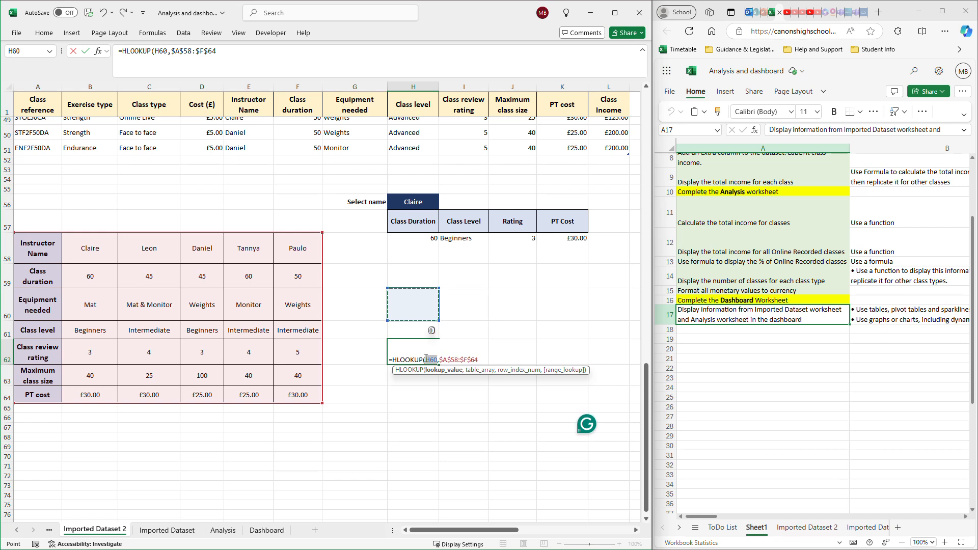
{"action": "key", "text": "Escape"}
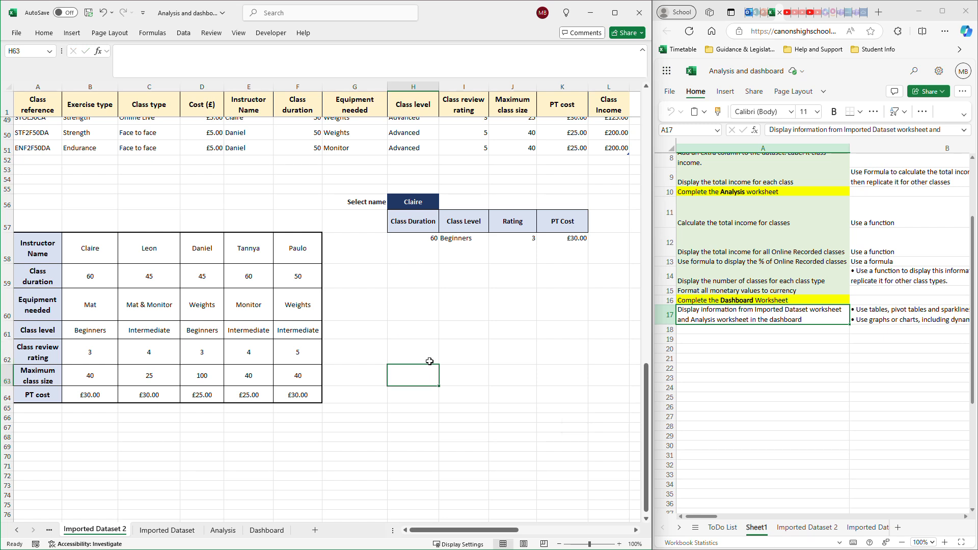
- Begin an HLOOKUP formula in H62 with the absolute reference $H$60 as its lookup value
{"action": "type", "text": "=HL"}
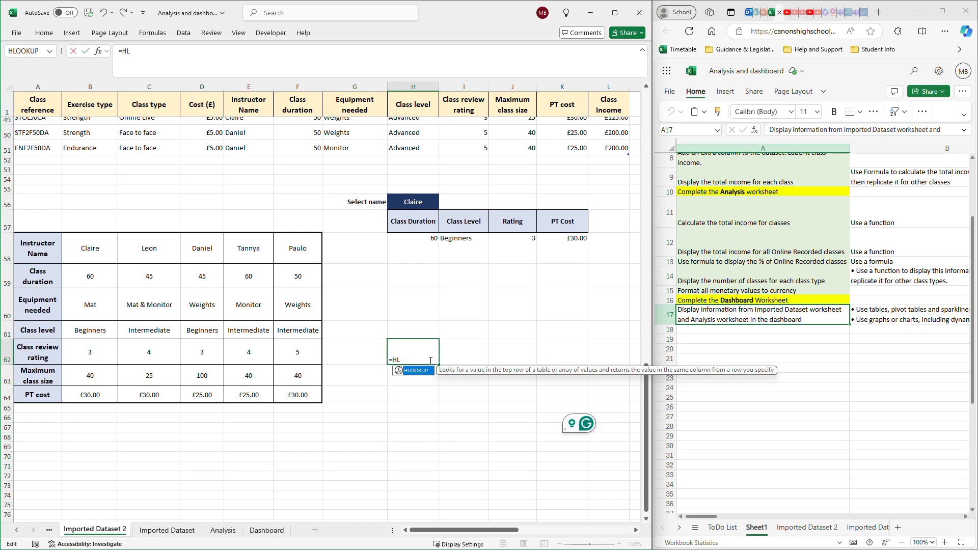
{"action": "type", "text": "OO"}
{"action": "key", "text": "Tab"}
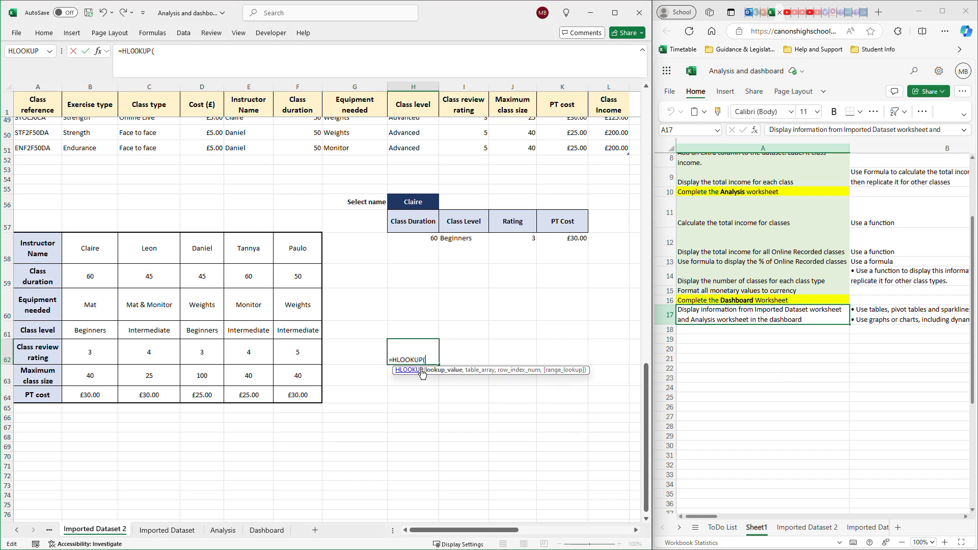
{"action": "left_click", "coordinate": [422, 303]}
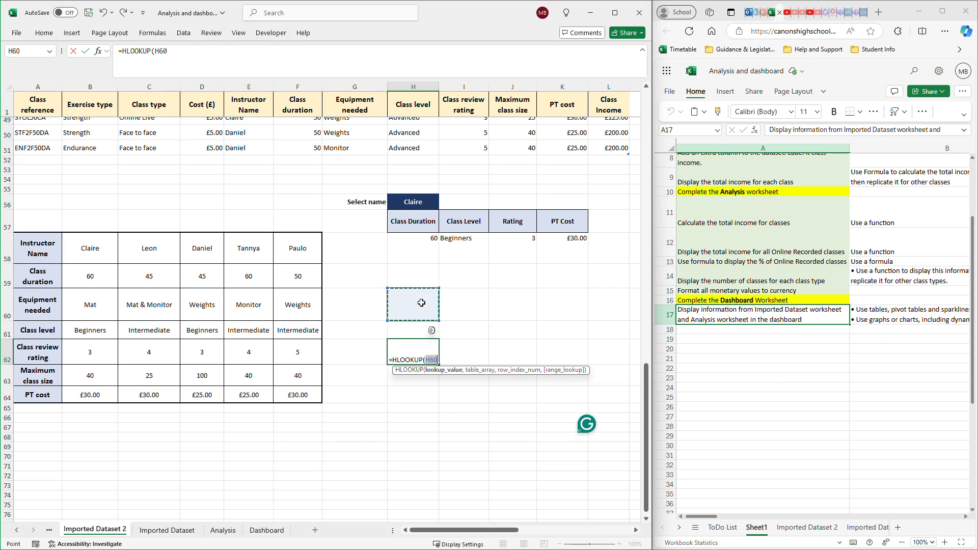
{"action": "key", "text": "F4"}
{"action": "type", "text": ","}
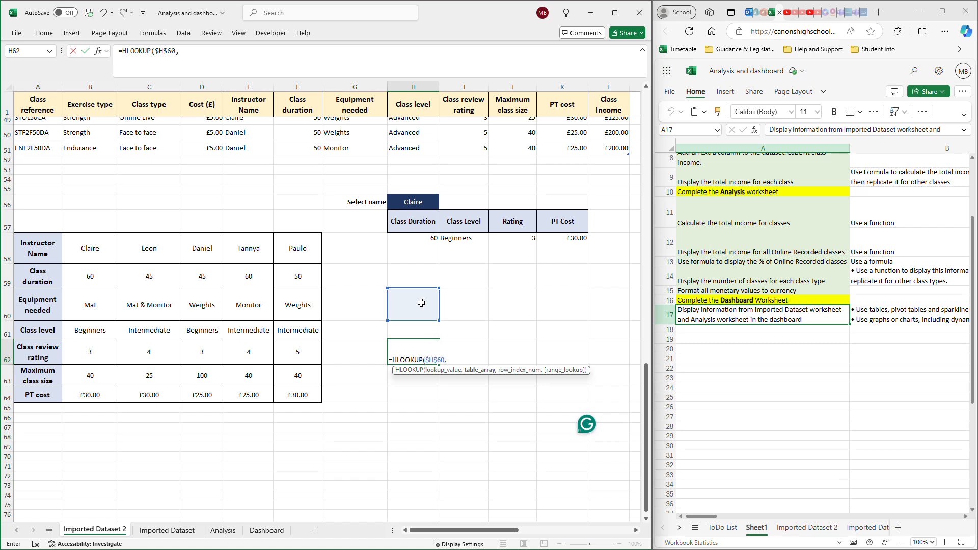
- Add the absolute instructor table range $A$58:$F$64 and row index 2 to the HLOOKUP formula in H62
{"action": "left_click_drag", "start_coordinate": [32, 253], "coordinate": [298, 396]}
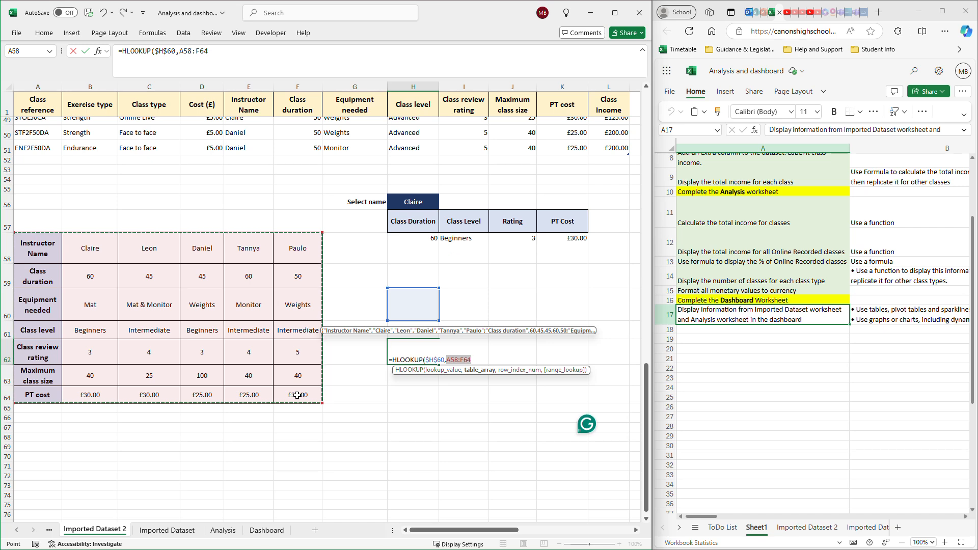
{"action": "key", "text": "F4"}
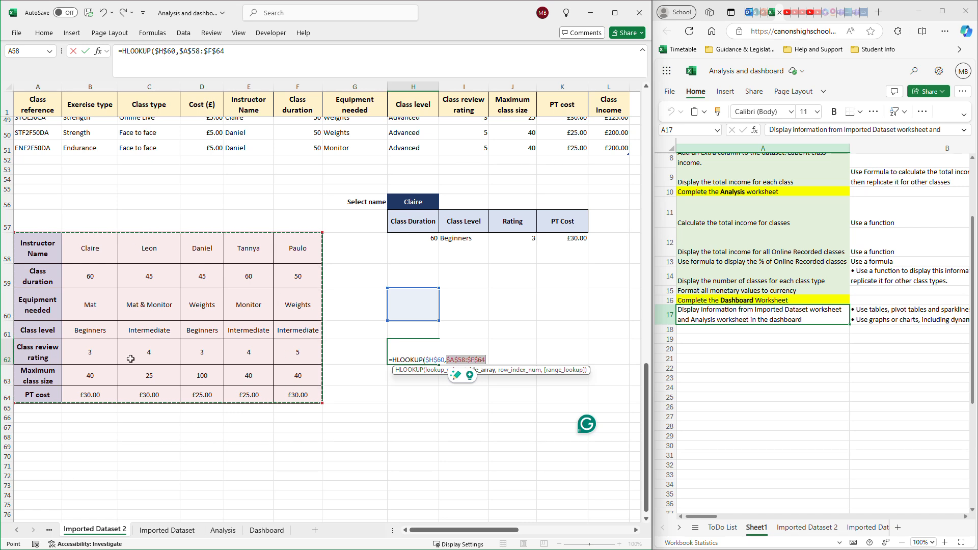
{"action": "type", "text": ","}
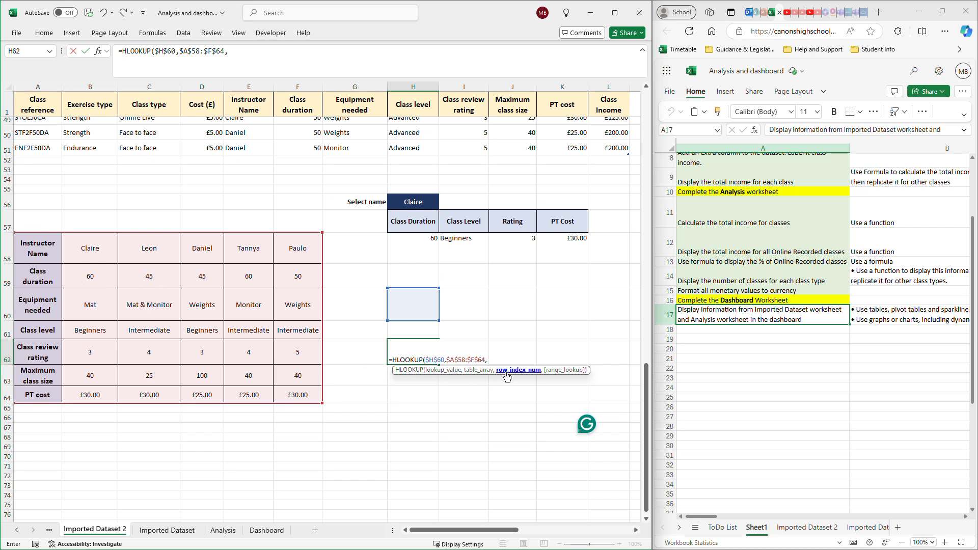
{"action": "type", "text": "2,"}
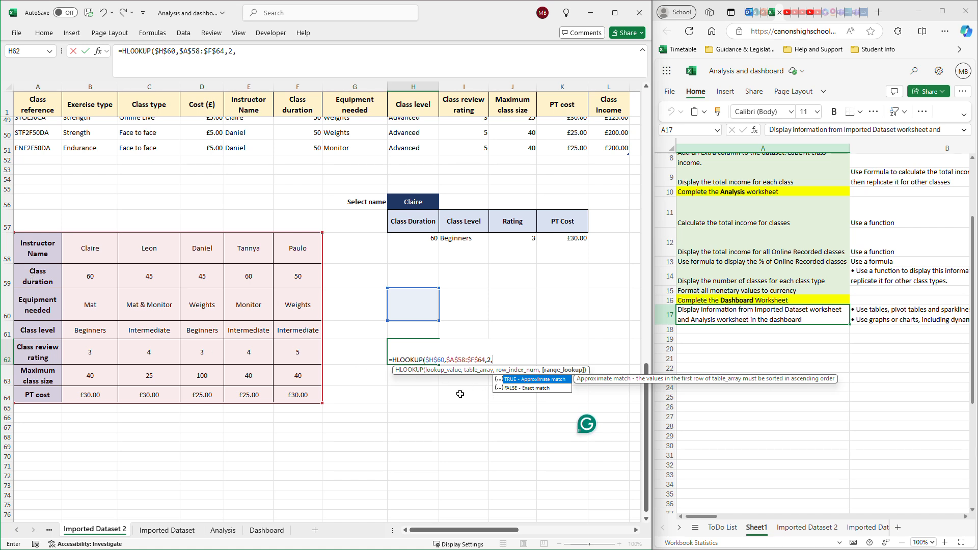
{"action": "type", "text": "FA"}
- Complete the HLOOKUP formula in H62 with 0 as the exact-match argument
{"action": "key", "text": "BackSpace"}
{"action": "key", "text": "BackSpace"}
{"action": "type", "text": "o"}
{"action": "type", "text": ")"}
{"action": "key", "text": "Return"}
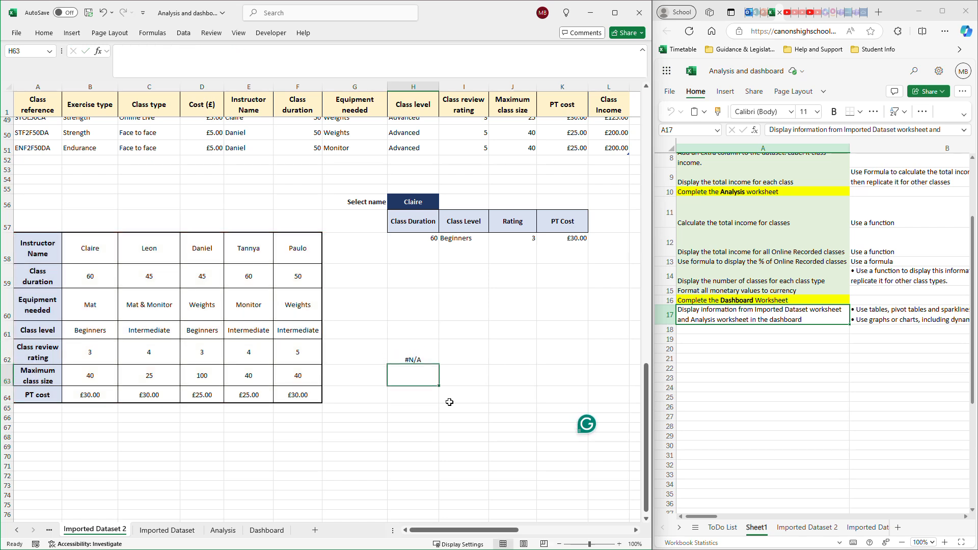
- Check the H62 formula against its lookup cell and enter the first instructor's name in H60
{"action": "left_click", "coordinate": [418, 360]}
{"action": "left_click", "coordinate": [413, 310]}
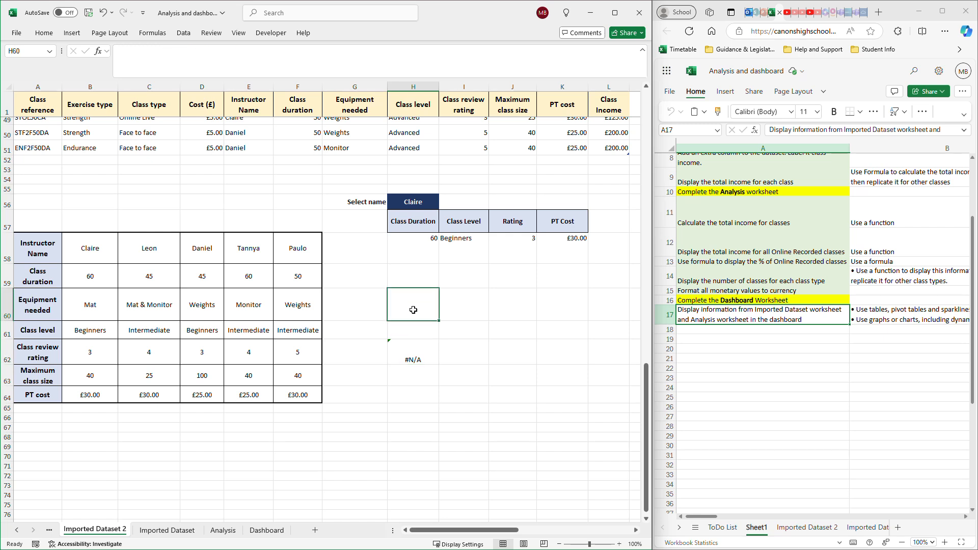
{"action": "left_click", "coordinate": [421, 356]}
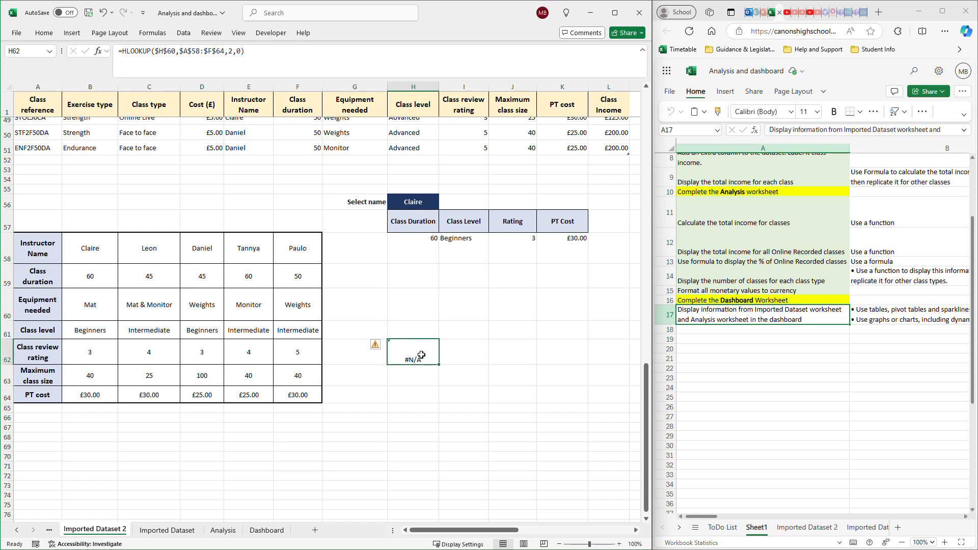
{"action": "left_click", "coordinate": [408, 306]}
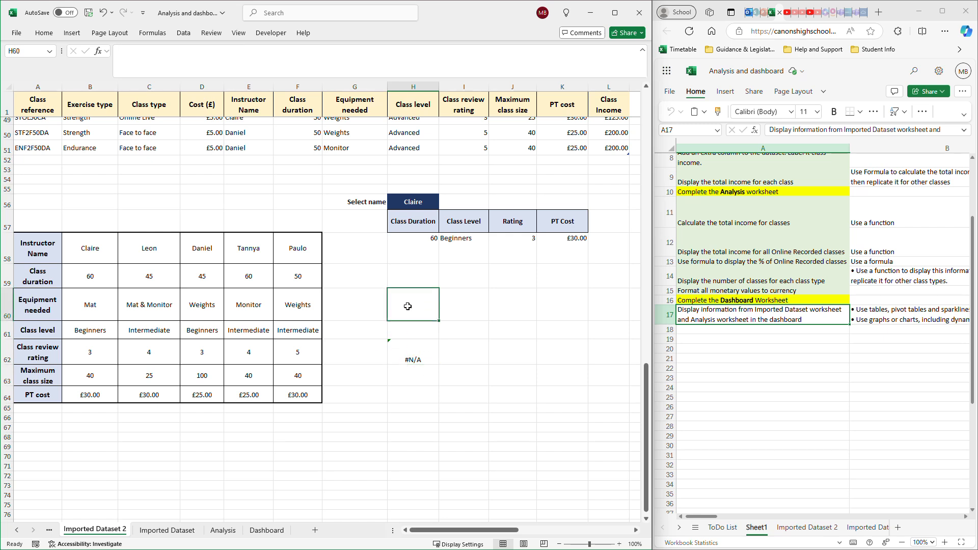
{"action": "type", "text": "Clair"}
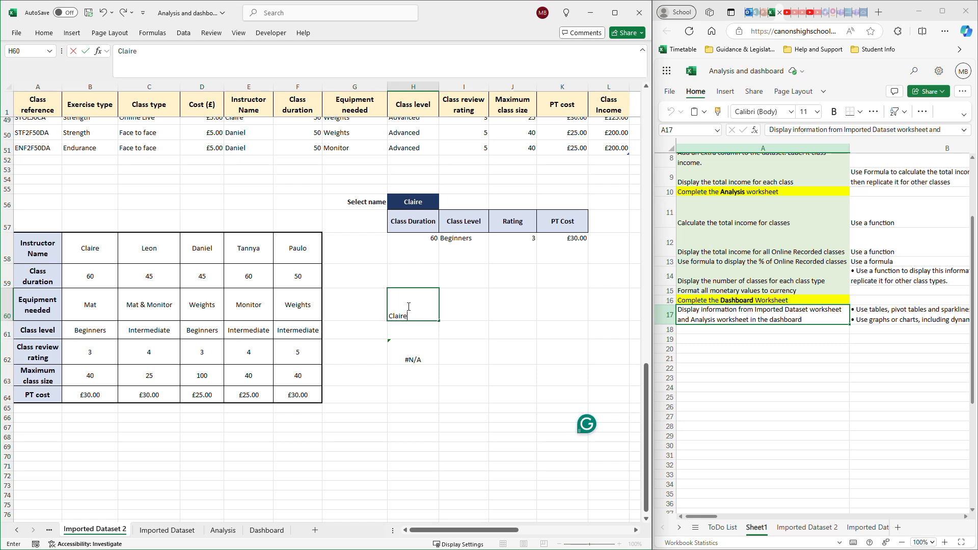
{"action": "type", "text": "e"}
{"action": "key", "text": "Return"}
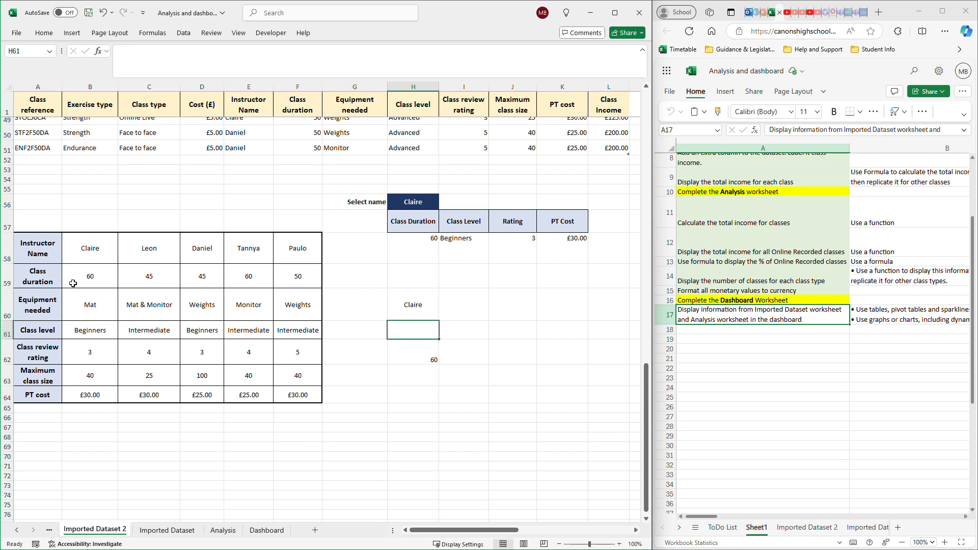
- Replace the name in H60 with the second instructor's name to test the lookup
{"action": "left_click", "coordinate": [406, 304]}
{"action": "double_click", "coordinate": [429, 308]}
{"action": "left_click_drag", "start_coordinate": [429, 308], "coordinate": [402, 303]}
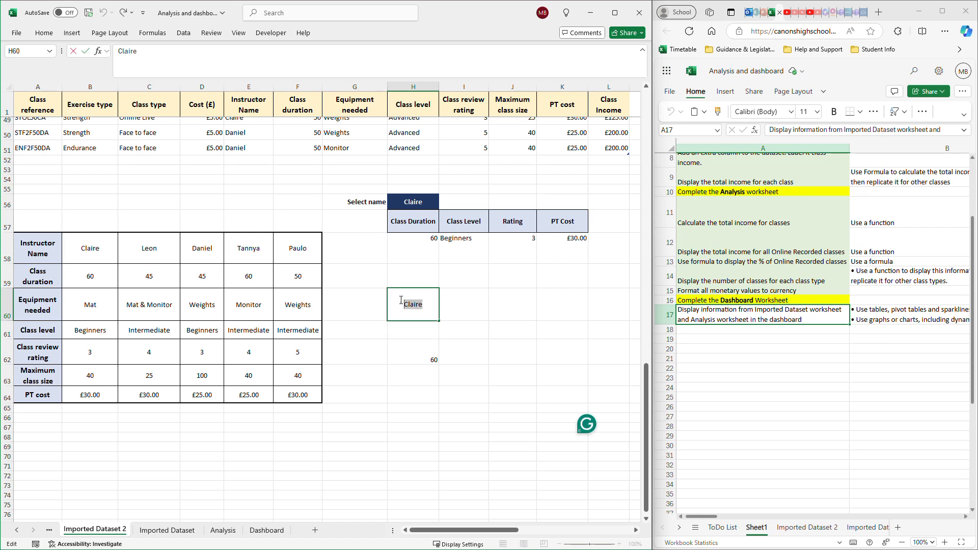
{"action": "type", "text": "Leon"}
{"action": "key", "text": "Return"}
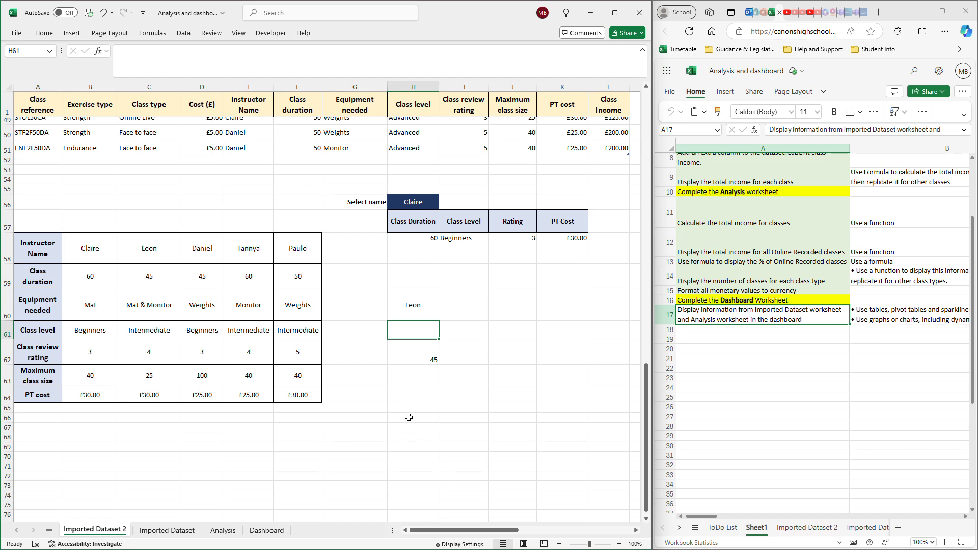
- Copy the HLOOKUP formula from H62 across to K62 and inspect the copy in I62
{"action": "left_click", "coordinate": [412, 352]}
{"action": "left_click_drag", "start_coordinate": [438, 364], "coordinate": [586, 362]}
{"action": "left_click", "coordinate": [478, 359]}
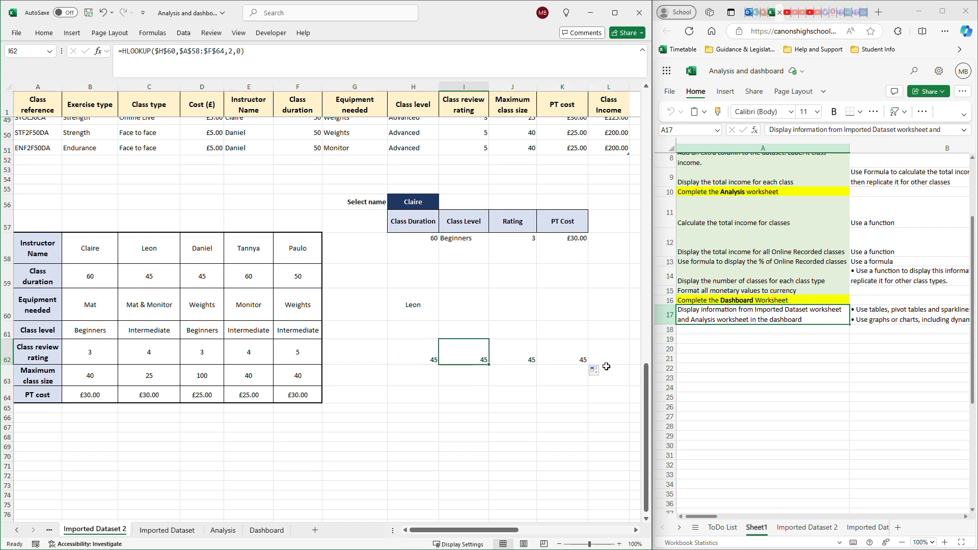
- Enter the headings Class Duration in H61 and Class Level in I61 above the lookup results
{"action": "left_click", "coordinate": [415, 331]}
{"action": "type", "text": "Cl"}
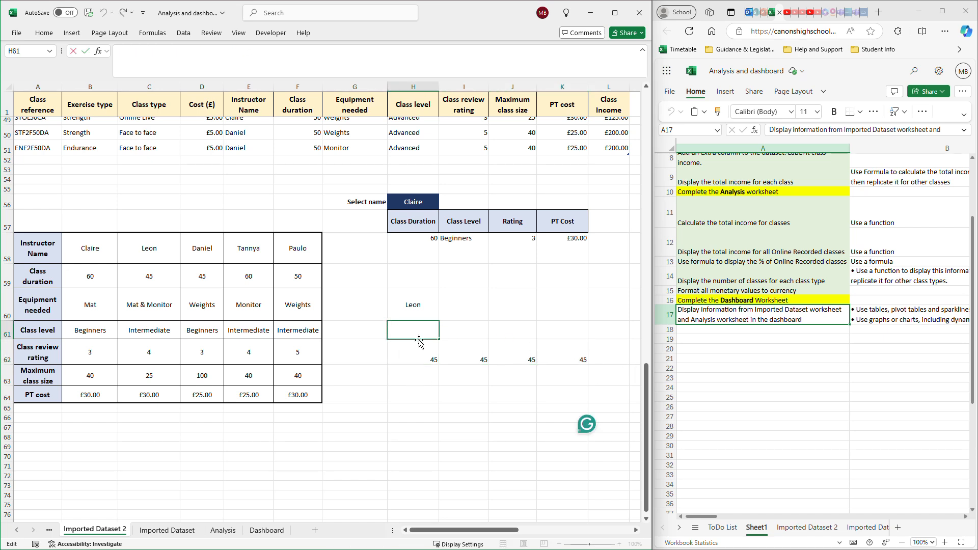
{"action": "type", "text": "ass"}
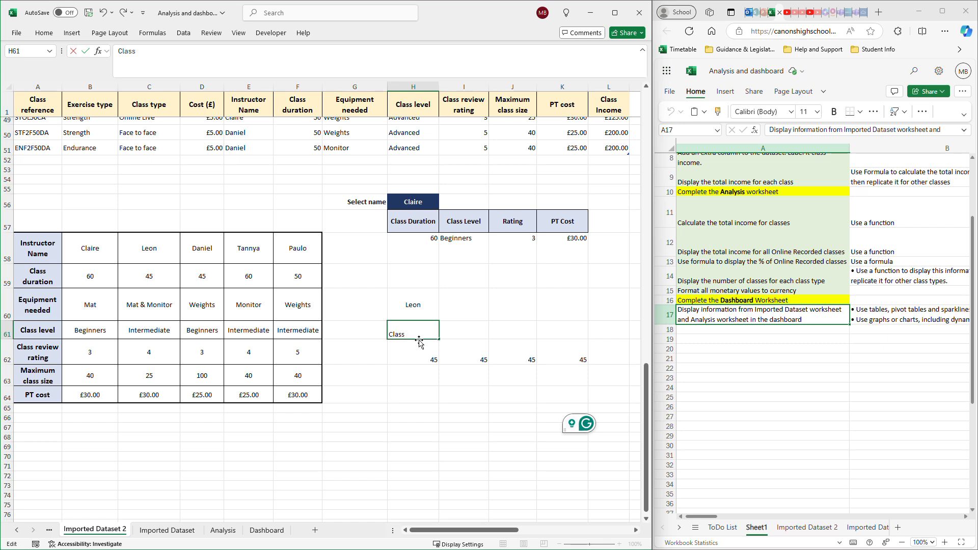
{"action": "type", "text": " Duration"}
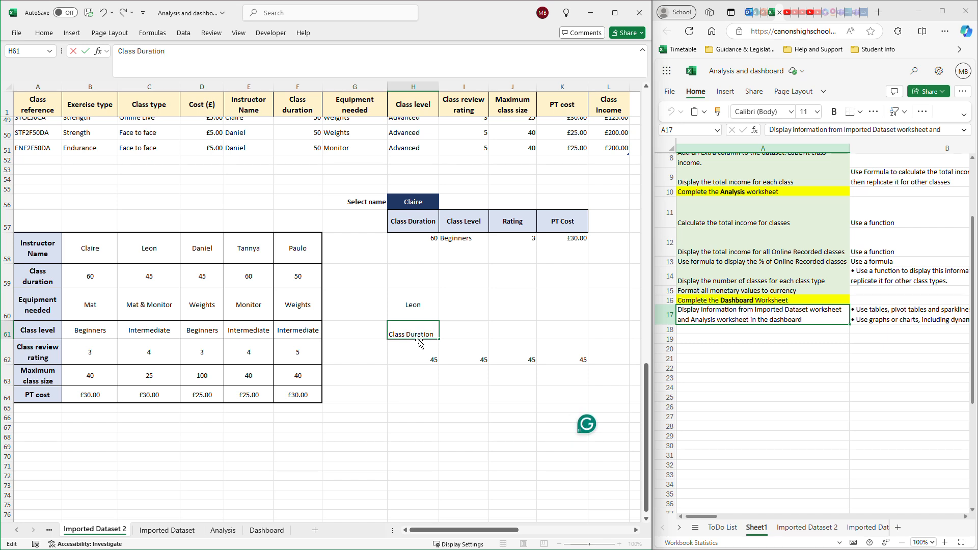
{"action": "left_click", "coordinate": [468, 331]}
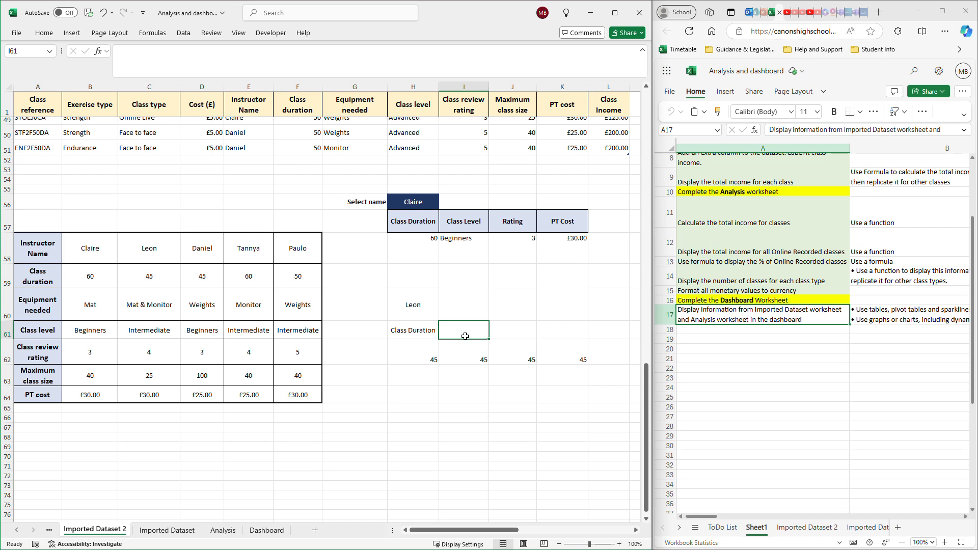
{"action": "type", "text": "Class"}
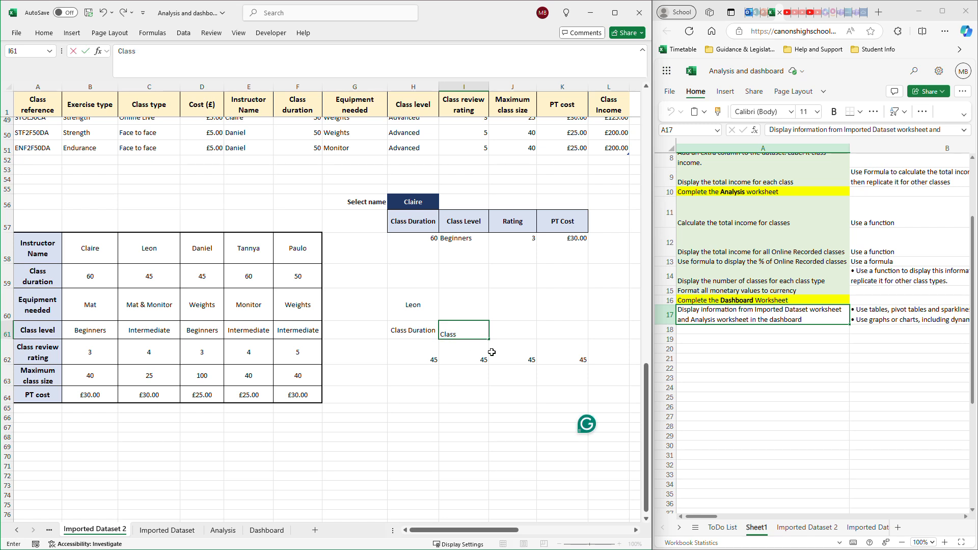
{"action": "type", "text": " Level"}
{"action": "key", "text": "Tab"}
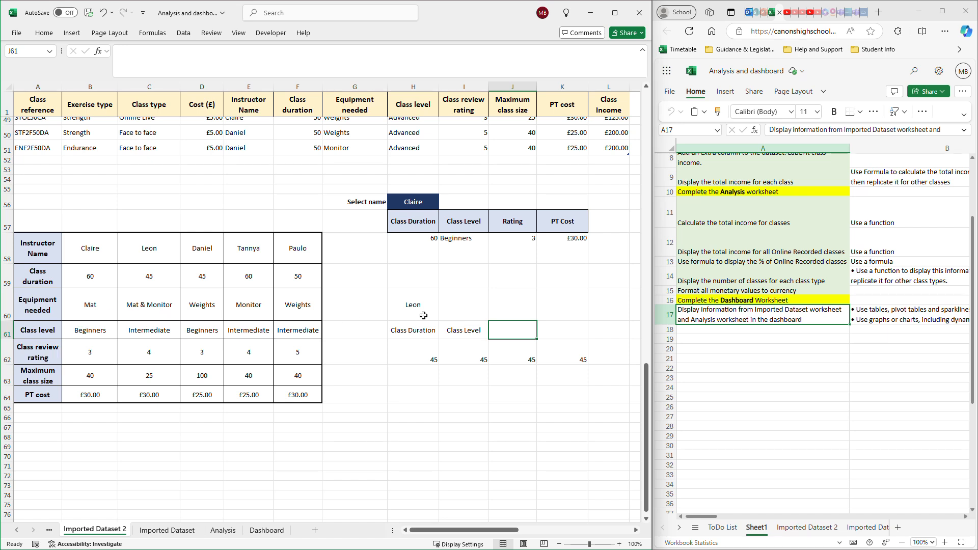
- Enter the headings Rating in J61 and PT Cost in K61
{"action": "type", "text": "Rating"}
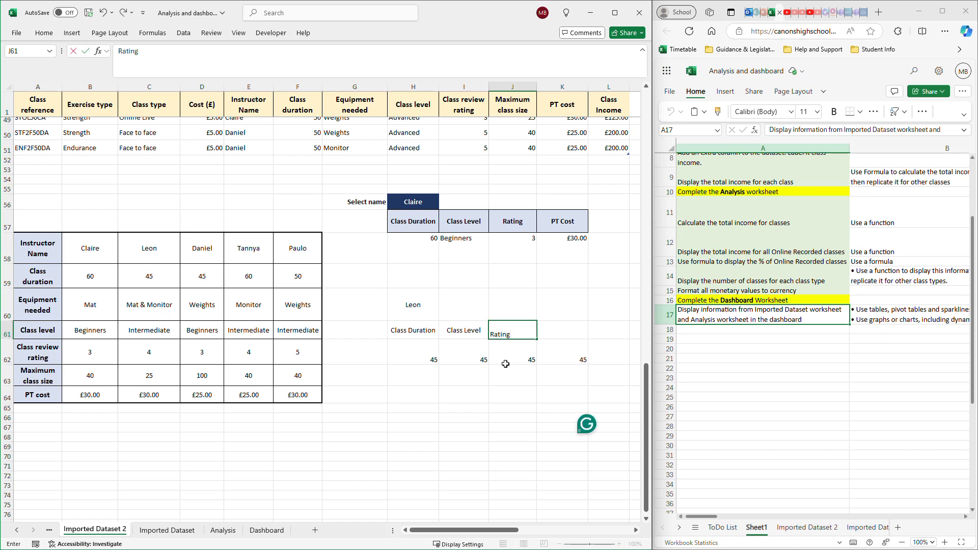
{"action": "key", "text": "Return"}
{"action": "left_click", "coordinate": [570, 328]}
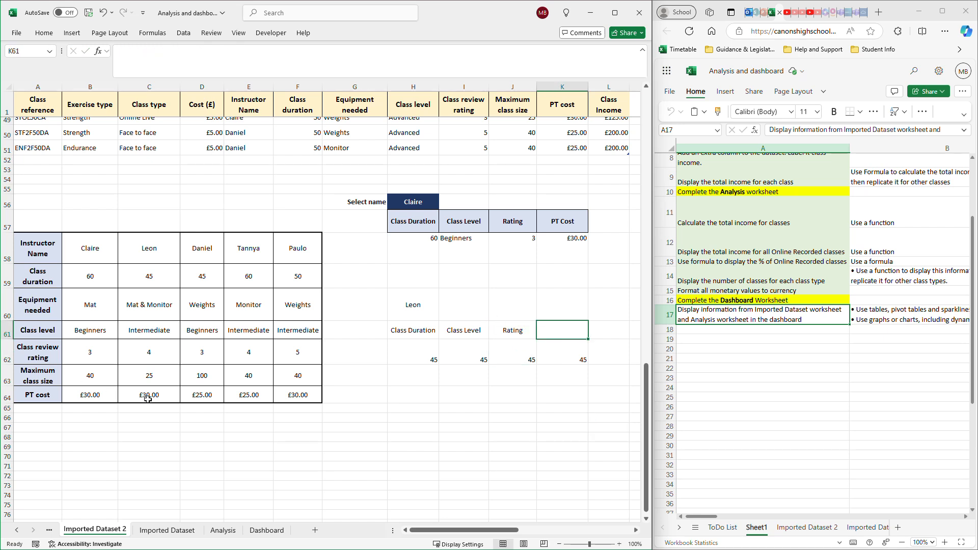
{"action": "type", "text": "PT Cos"}
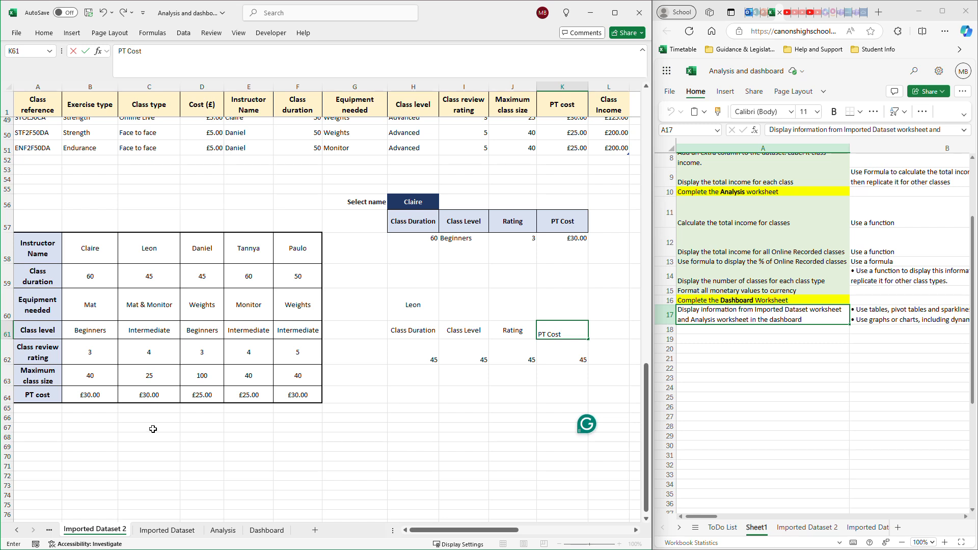
{"action": "type", "text": "t"}
{"action": "left_click", "coordinate": [406, 427]}
- Make the four headings in H61:K61 bold
{"action": "left_click_drag", "start_coordinate": [426, 332], "coordinate": [554, 332]}
{"action": "left_click", "coordinate": [44, 33]}
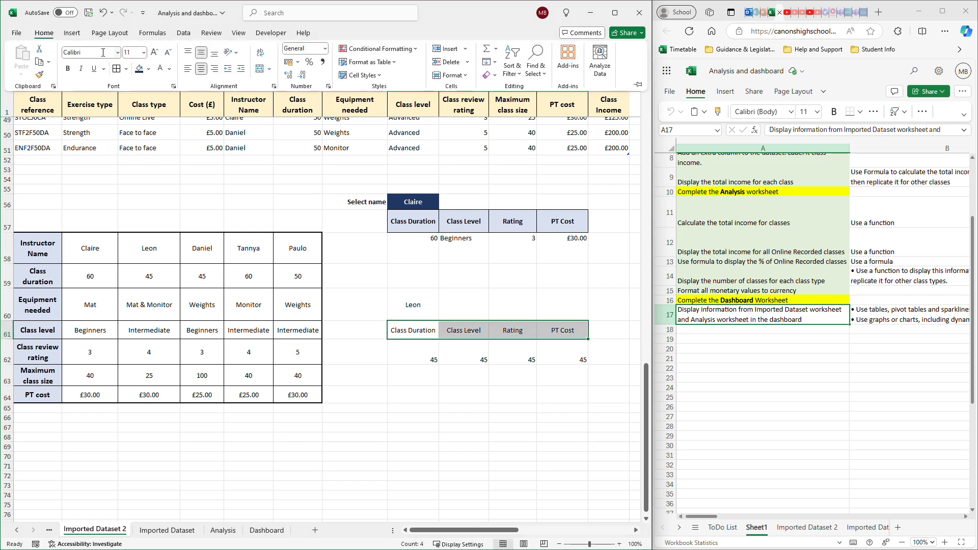
{"action": "left_click", "coordinate": [70, 68]}
- Change the row index number of the HLOOKUP formula in I62 to 4 for Class Level
{"action": "left_click", "coordinate": [476, 362]}
{"action": "left_click_drag", "start_coordinate": [437, 360], "coordinate": [571, 363]}
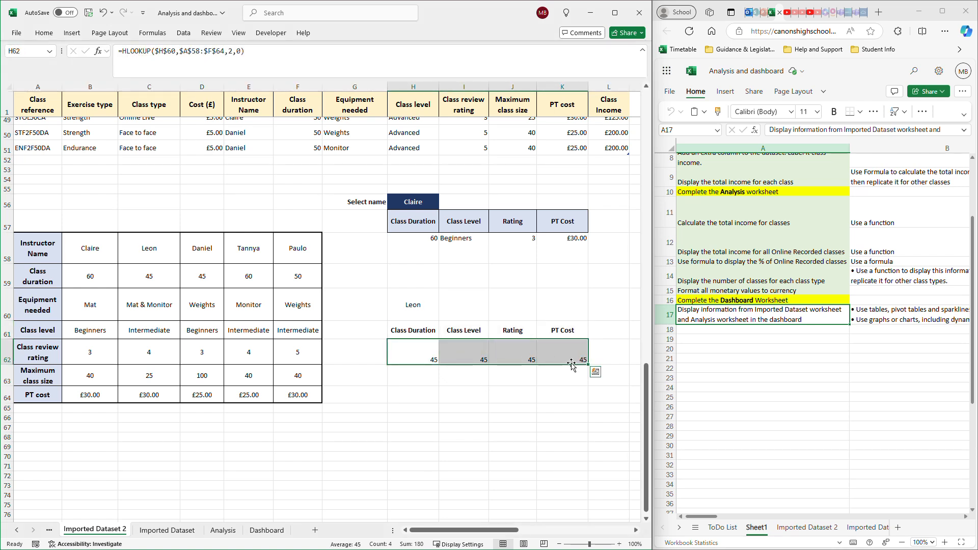
{"action": "left_click", "coordinate": [428, 360]}
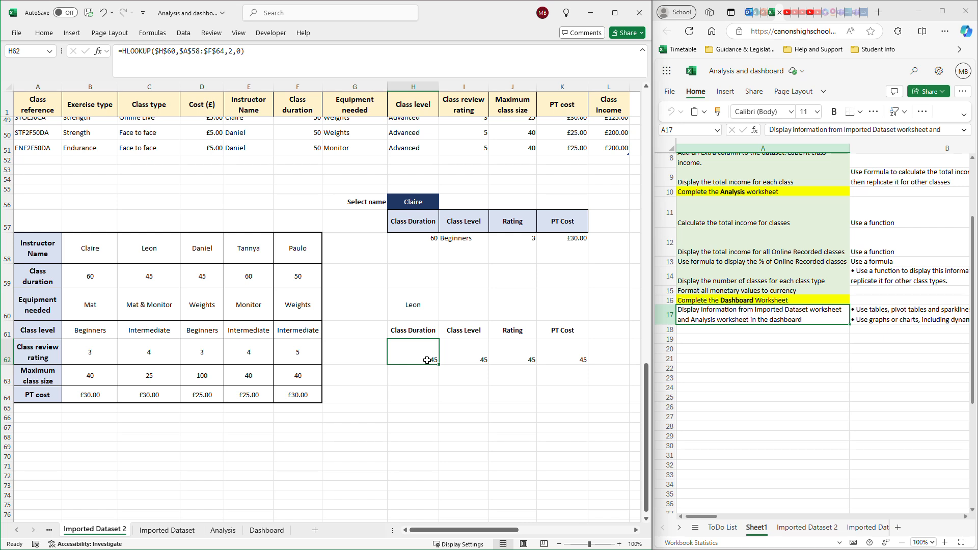
{"action": "left_click", "coordinate": [459, 361]}
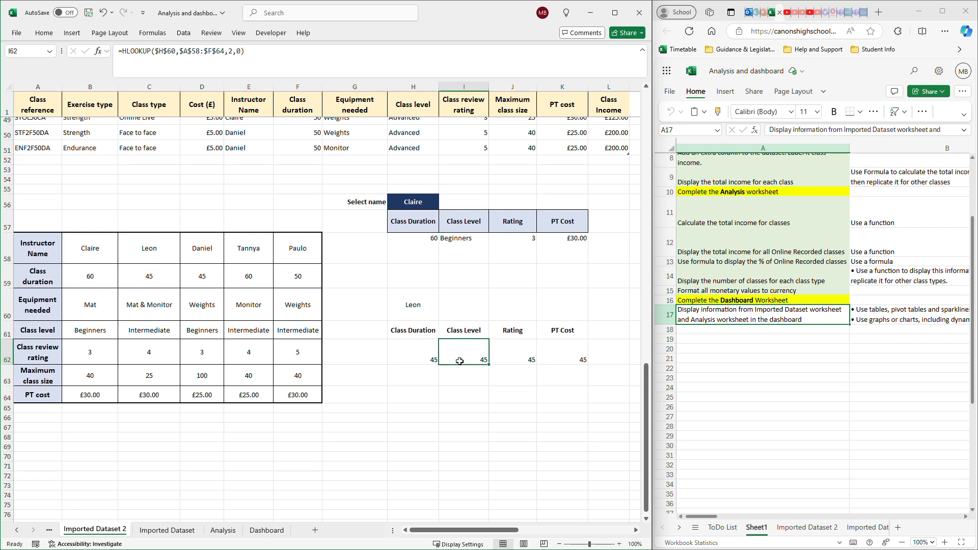
{"action": "left_click", "coordinate": [234, 51]}
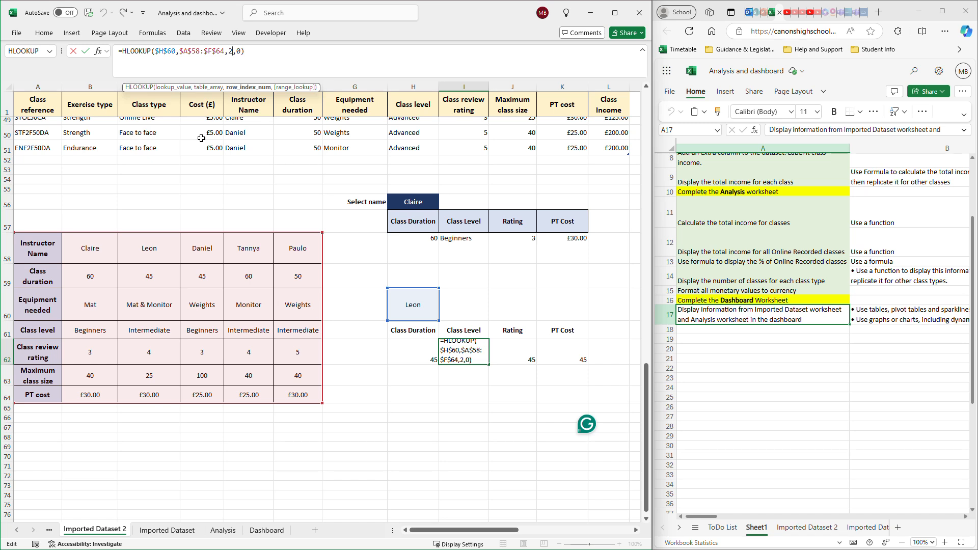
{"action": "key", "text": "Return"}
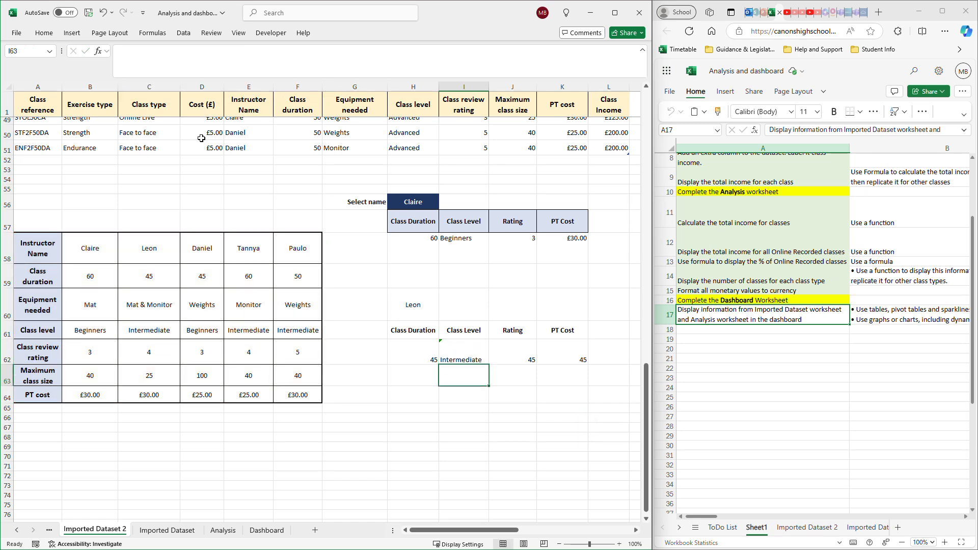
- Top-align the lookup results in H62:K62
{"action": "left_click_drag", "start_coordinate": [428, 351], "coordinate": [556, 355]}
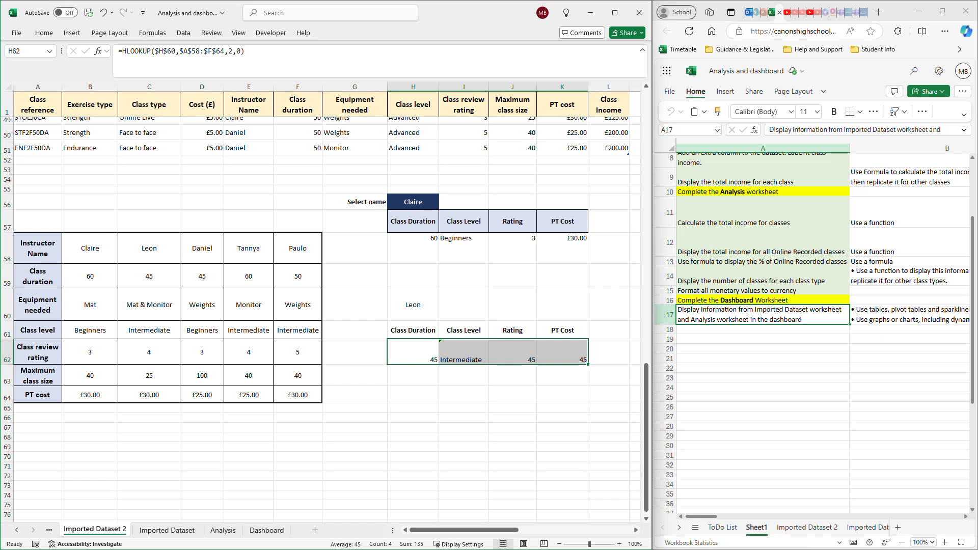
{"action": "left_click", "coordinate": [44, 32]}
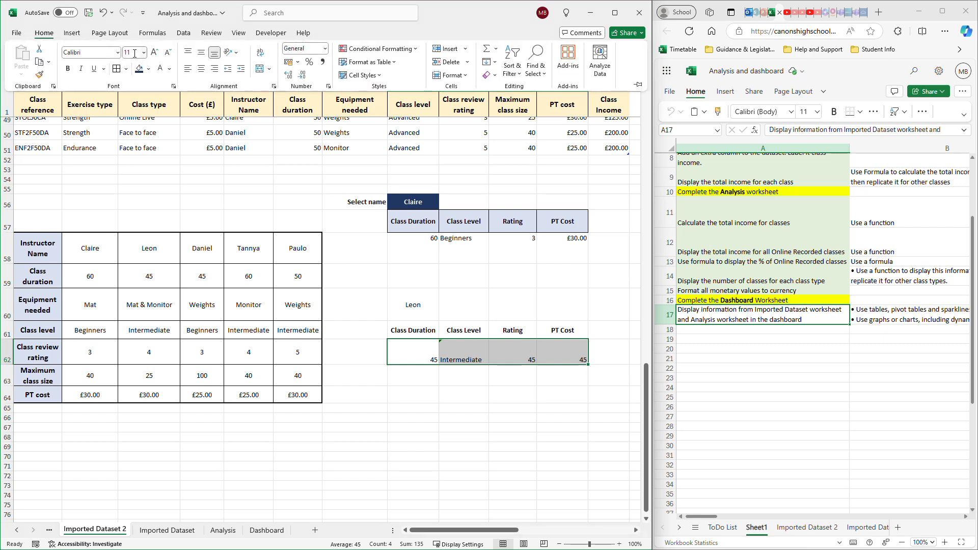
{"action": "left_click", "coordinate": [188, 53]}
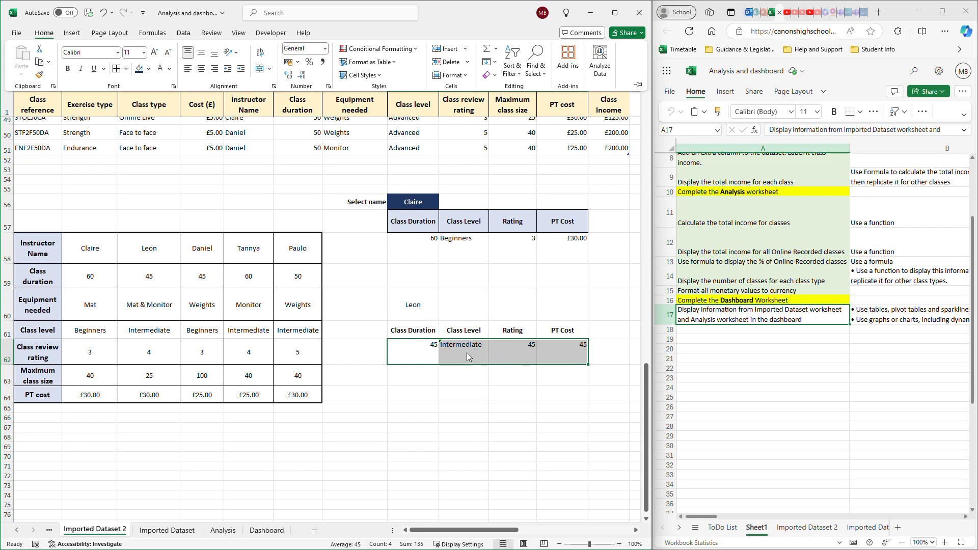
{"action": "left_click", "coordinate": [470, 389]}
- Check the I62 result against the Class level row of the instructor table and view its inconsistent-formula options
{"action": "left_click", "coordinate": [465, 357]}
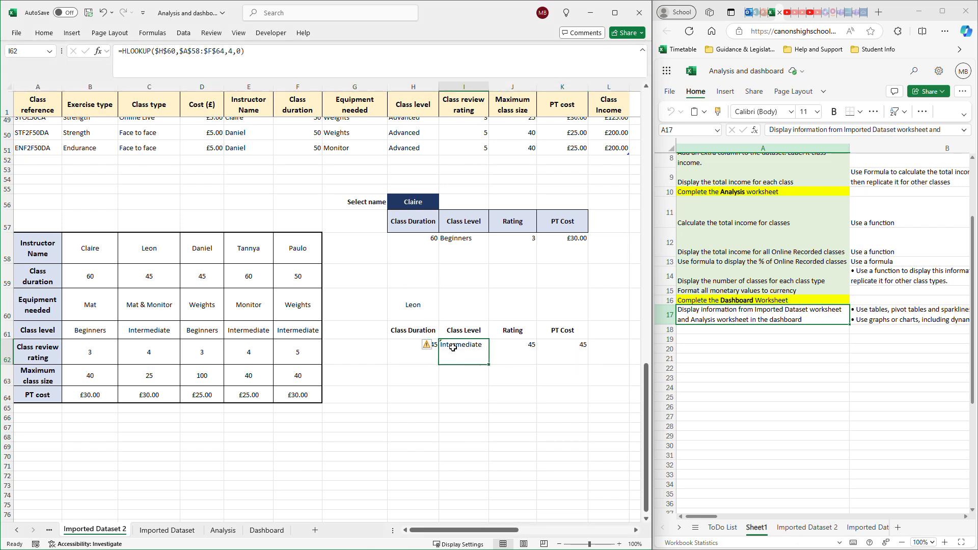
{"action": "left_click", "coordinate": [159, 330]}
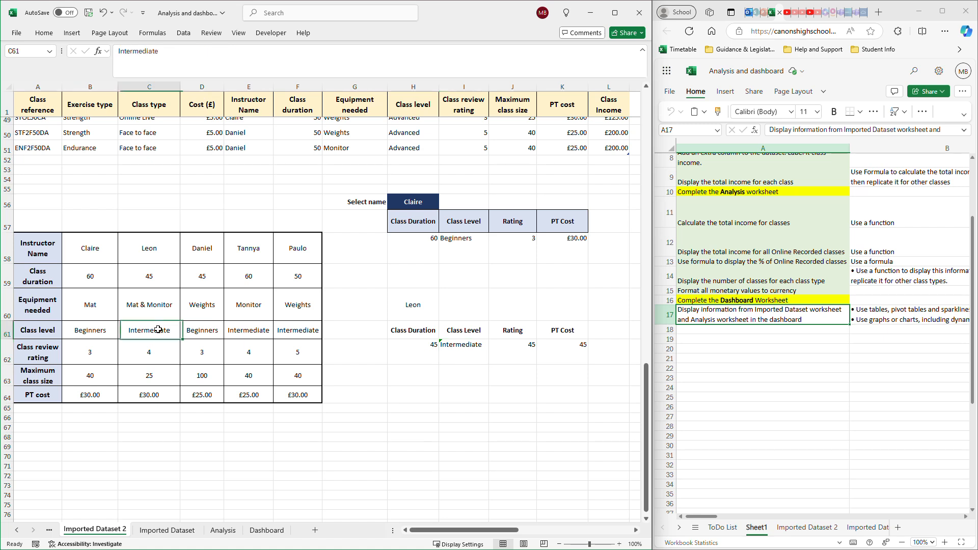
{"action": "left_click", "coordinate": [461, 351]}
{"action": "left_click", "coordinate": [431, 346]}
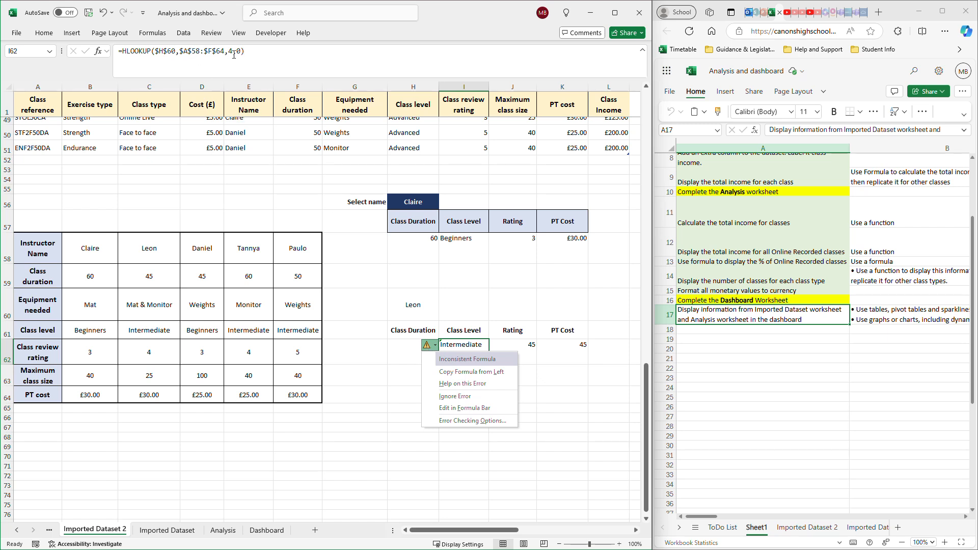
{"action": "left_click", "coordinate": [552, 377]}
- Compare the I62 formula with those in I58 and H62, and review its inconsistency warning and lookup cell H60
{"action": "left_click", "coordinate": [454, 345]}
{"action": "left_click", "coordinate": [460, 247]}
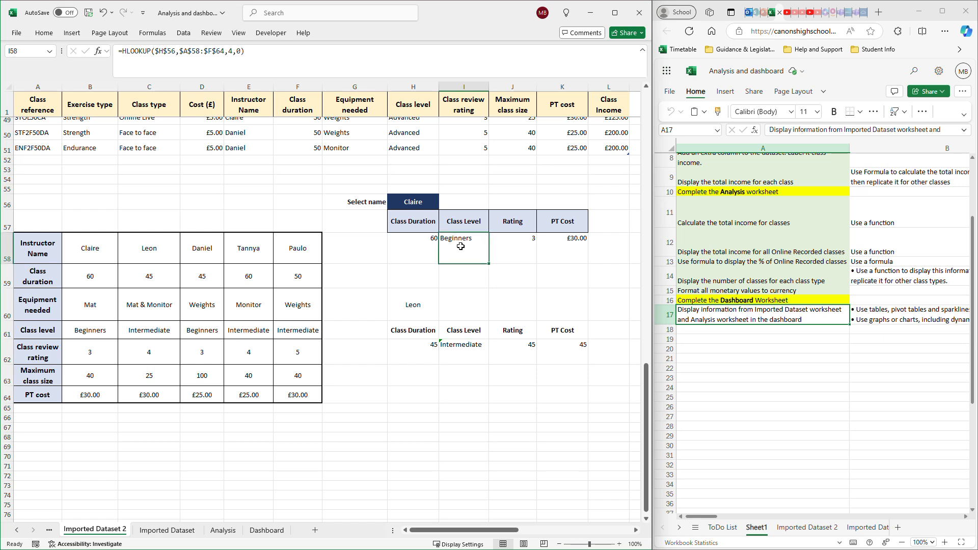
{"action": "left_click", "coordinate": [467, 352]}
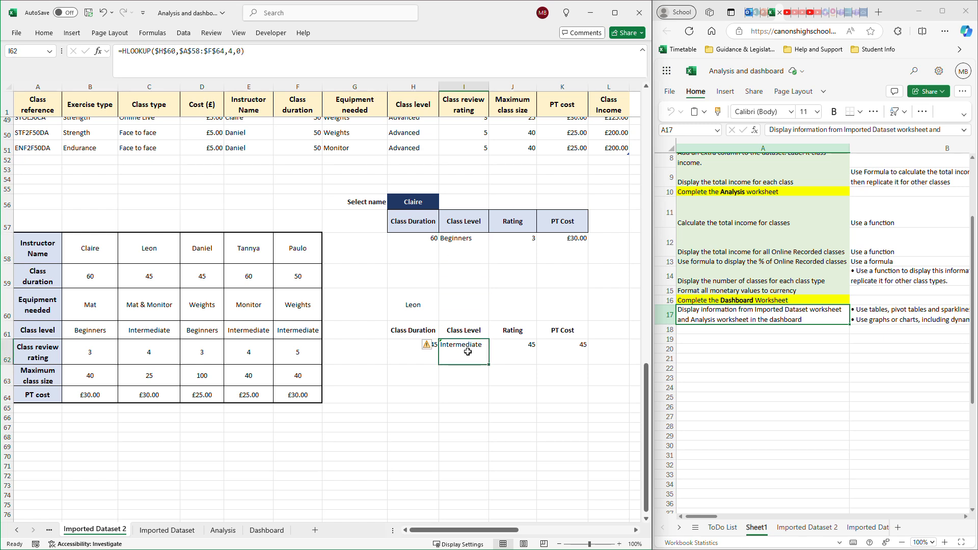
{"action": "left_click", "coordinate": [416, 353]}
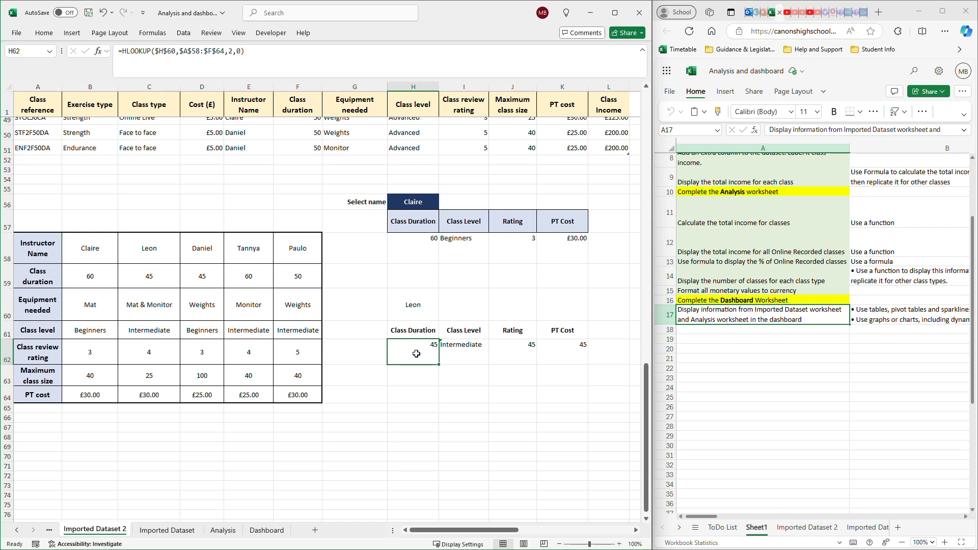
{"action": "left_click", "coordinate": [458, 352]}
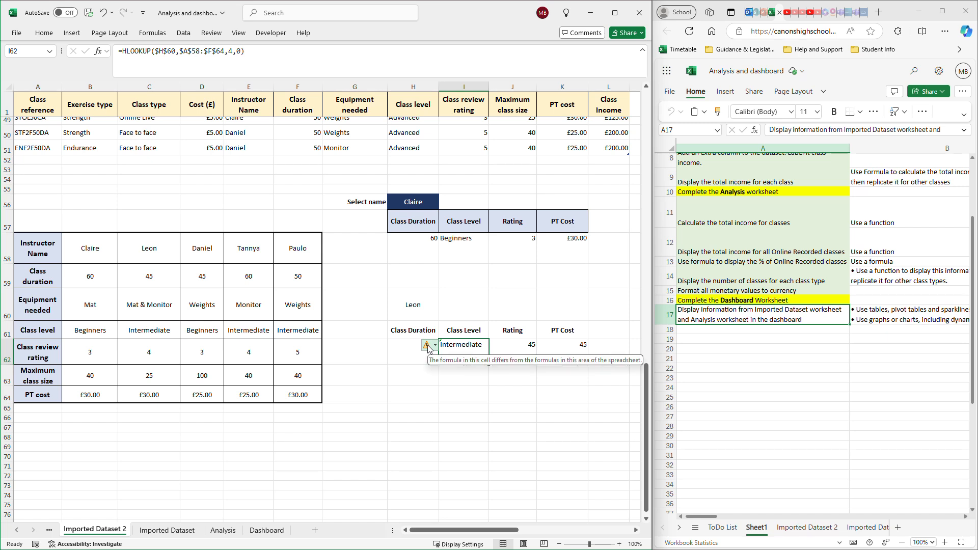
{"action": "left_click", "coordinate": [429, 346]}
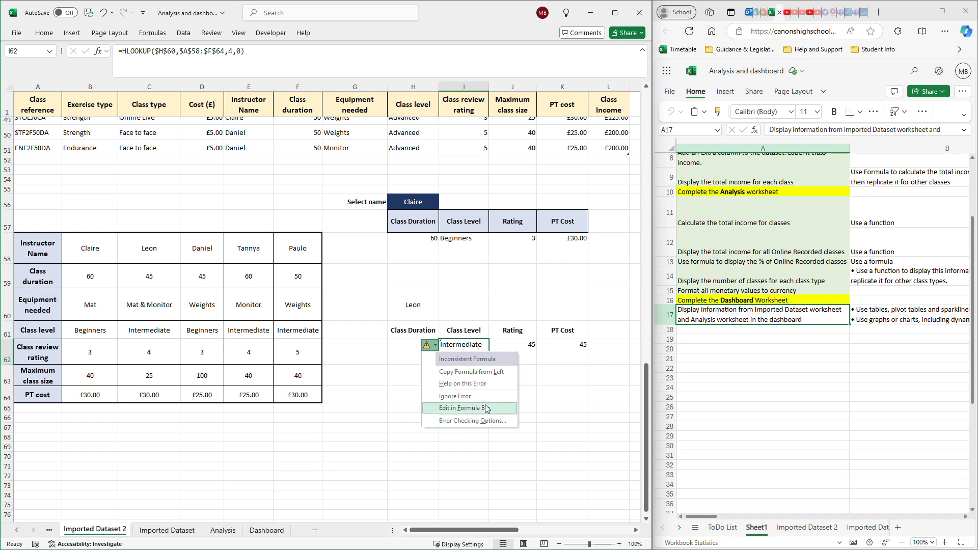
{"action": "left_click", "coordinate": [403, 304]}
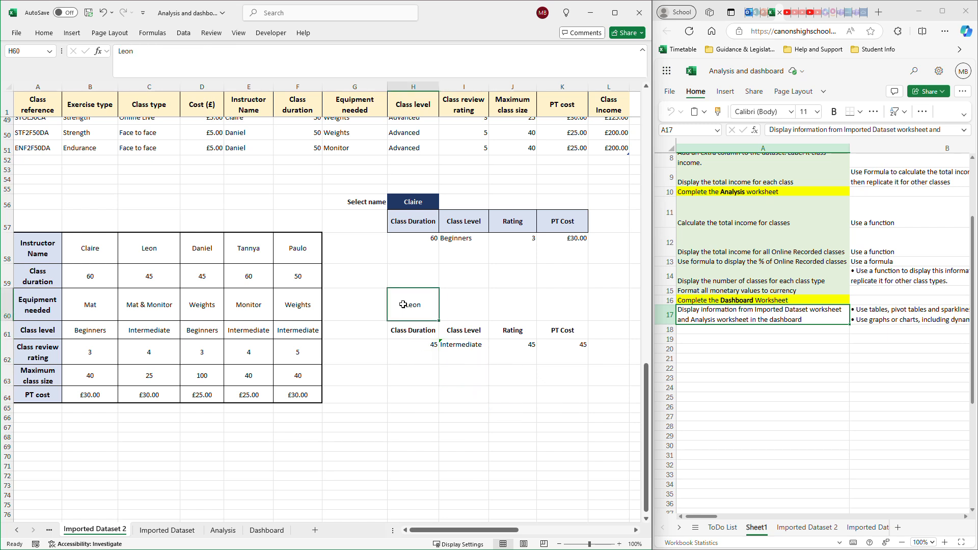
{"action": "left_click", "coordinate": [457, 354]}
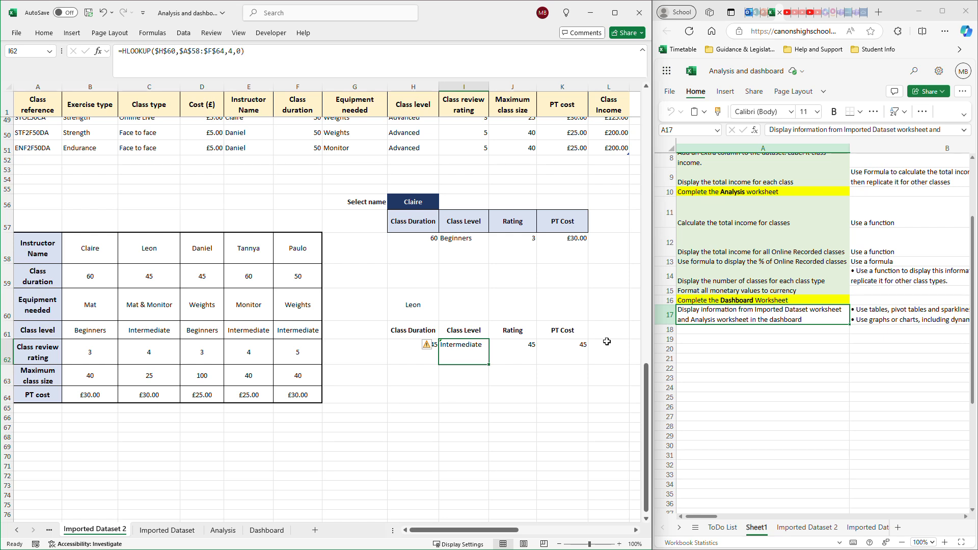
- Change the row index number of the HLOOKUP formula in J62 to 5 for Rating
{"action": "left_click", "coordinate": [523, 350]}
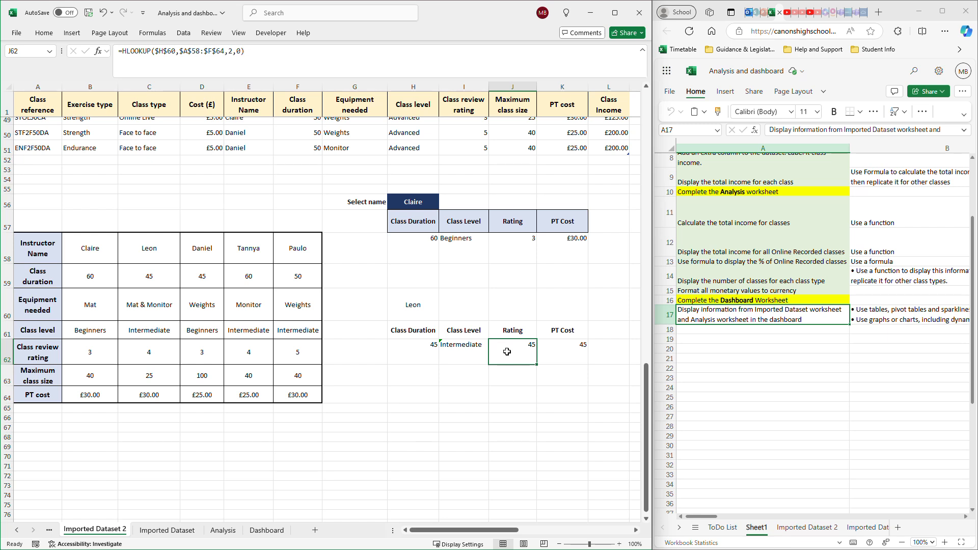
{"action": "left_click", "coordinate": [230, 51]}
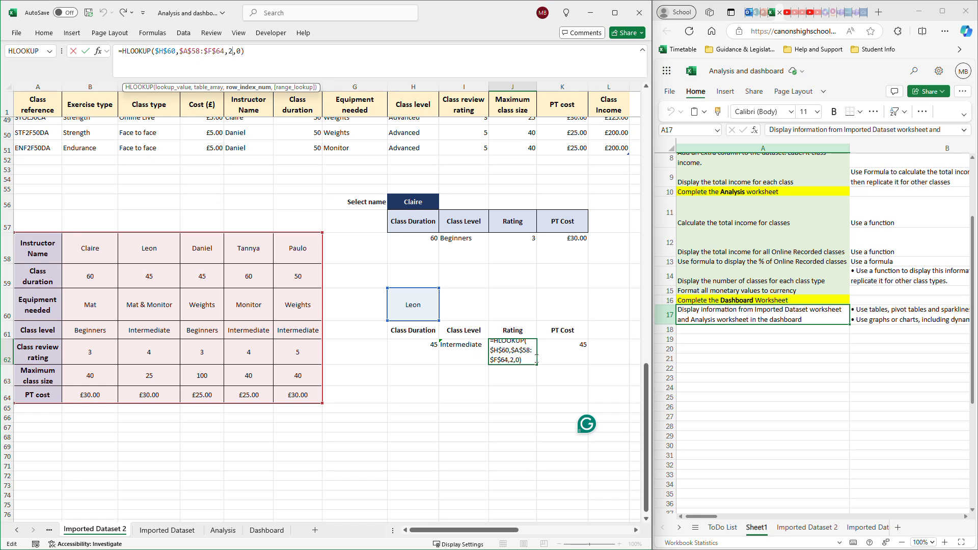
{"action": "key", "text": "BackSpace"}
{"action": "type", "text": "5"}
{"action": "key", "text": "Return"}
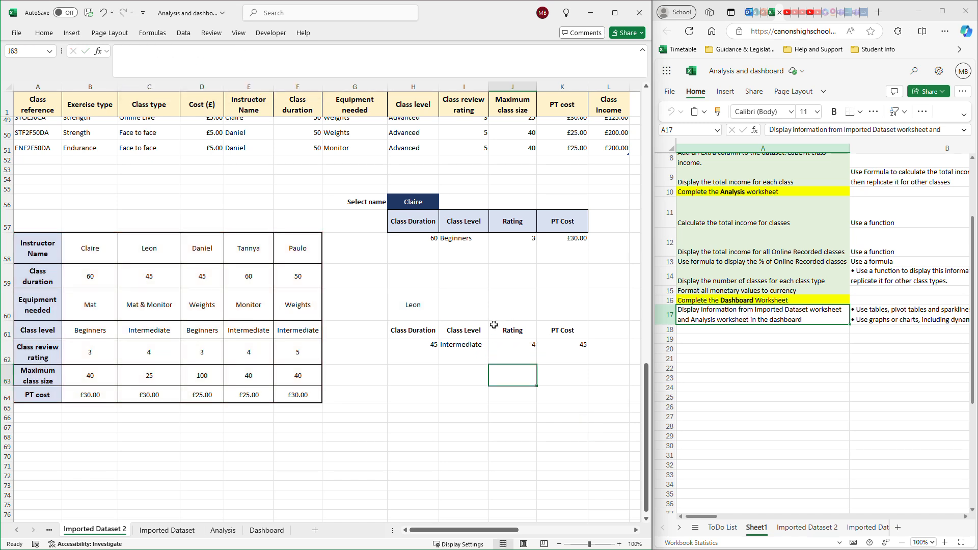
- Review the formulas in H62:J62 and change the row index number of the K62 HLOOKUP to 7 for PT Cost
{"action": "left_click", "coordinate": [453, 357]}
{"action": "left_click", "coordinate": [413, 362]}
{"action": "left_click", "coordinate": [497, 354]}
{"action": "left_click", "coordinate": [556, 357]}
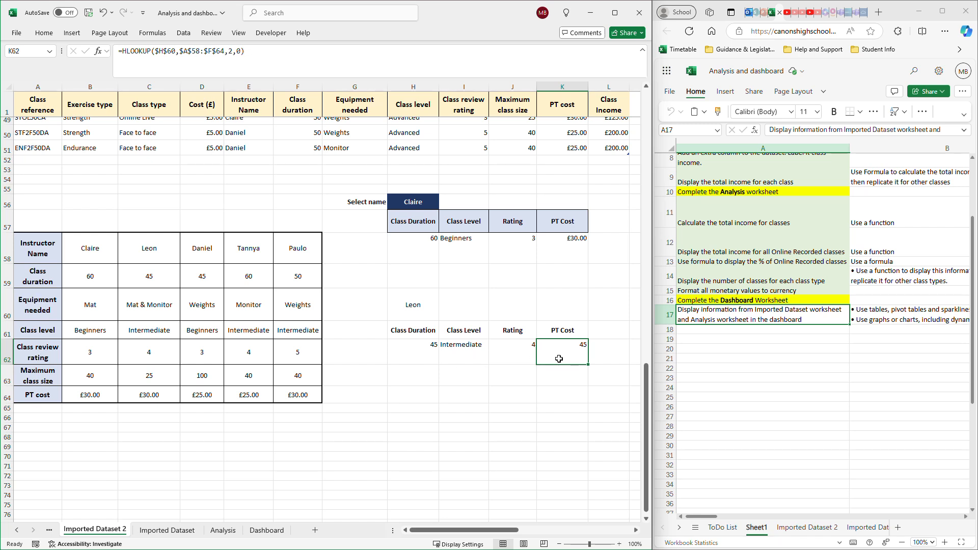
{"action": "left_click", "coordinate": [235, 51]}
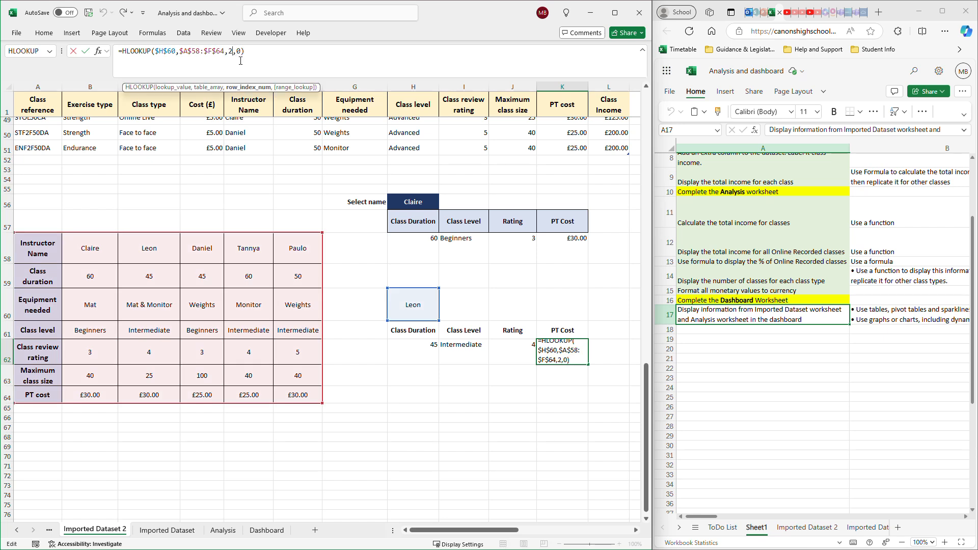
{"action": "key", "text": "Delete"}
{"action": "type", "text": "7"}
{"action": "key", "text": "Return"}
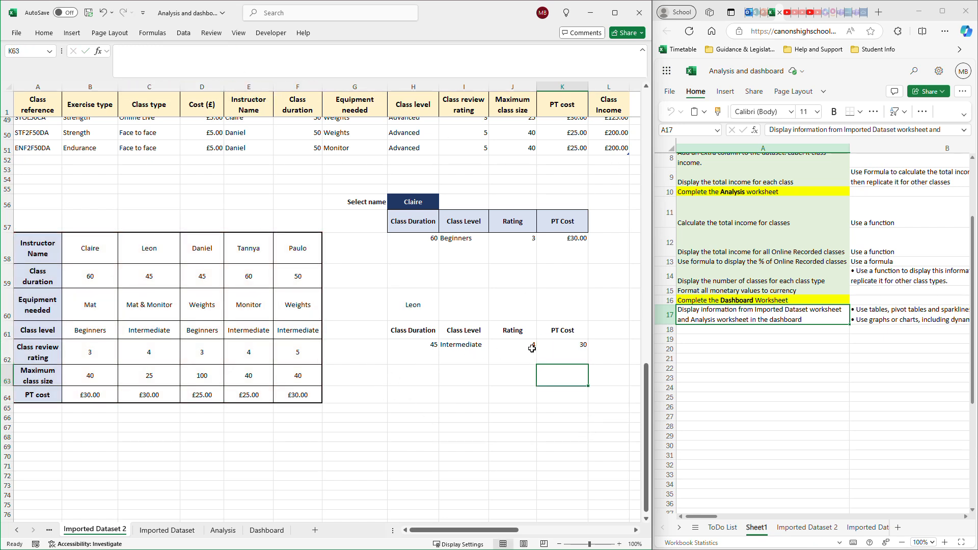
- Format the PT Cost result in K62 as Currency
{"action": "left_click", "coordinate": [569, 354]}
{"action": "left_click", "coordinate": [51, 34]}
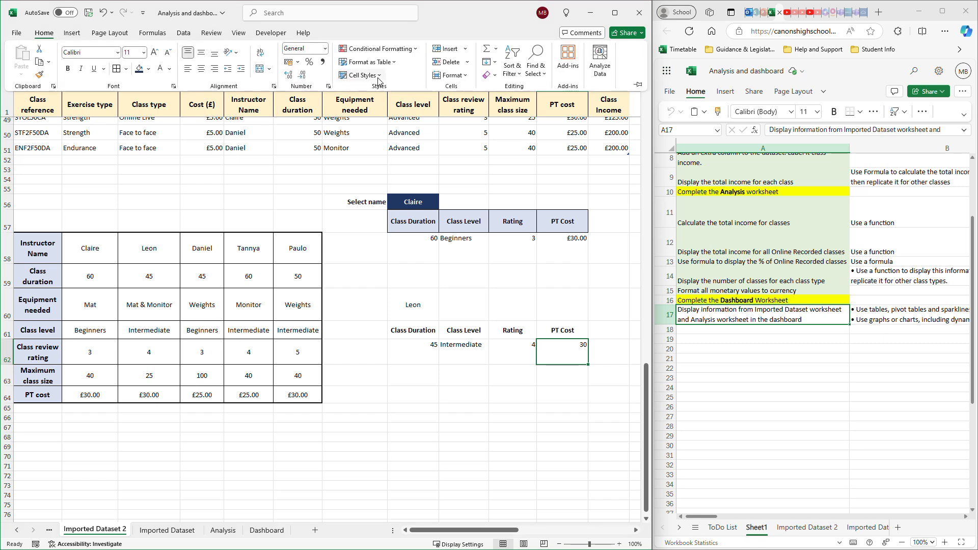
{"action": "left_click", "coordinate": [325, 48]}
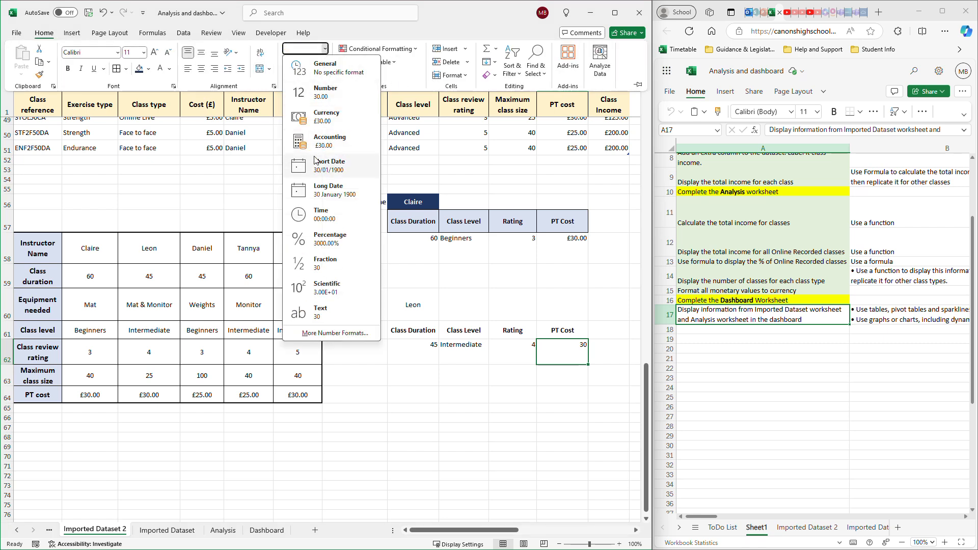
{"action": "left_click", "coordinate": [323, 122]}
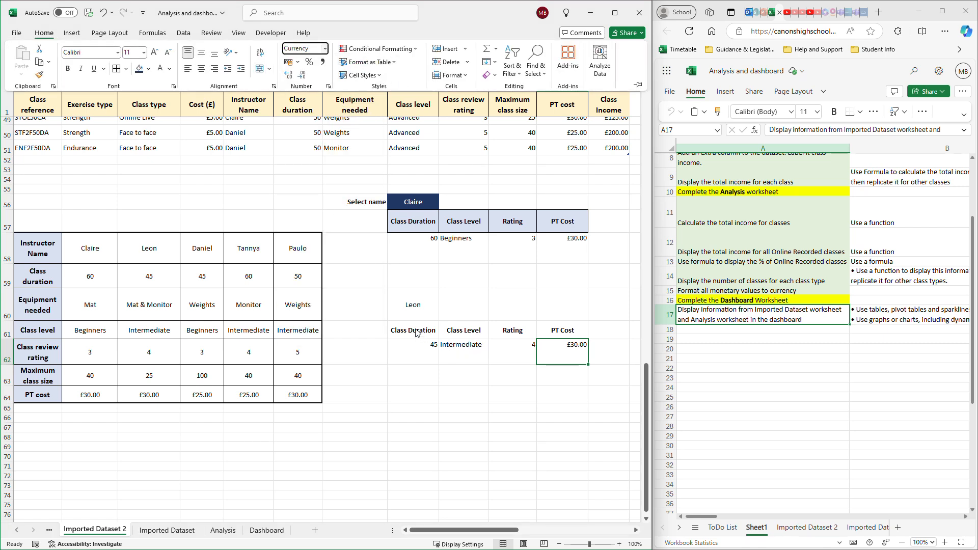
- Give the lookup header cells H61:K61 borders and a light orange theme fill
{"action": "key", "text": "Up"}
{"action": "key", "text": "Left"}
{"action": "key", "text": "Left"}
{"action": "key", "text": "Left"}
{"action": "left_click_drag", "start_coordinate": [443, 325], "coordinate": [562, 331]}
{"action": "left_click", "coordinate": [45, 38]}
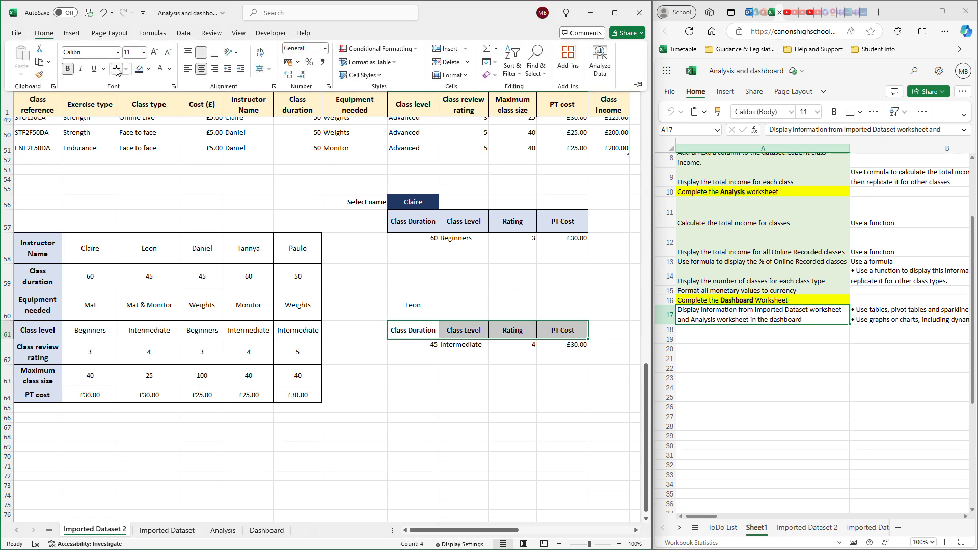
{"action": "left_click", "coordinate": [148, 70]}
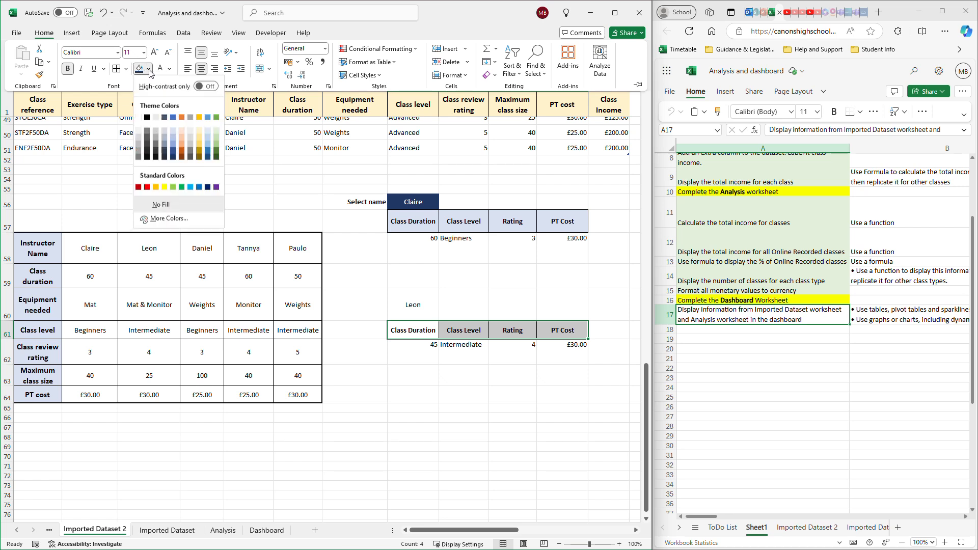
{"action": "left_click", "coordinate": [183, 143]}
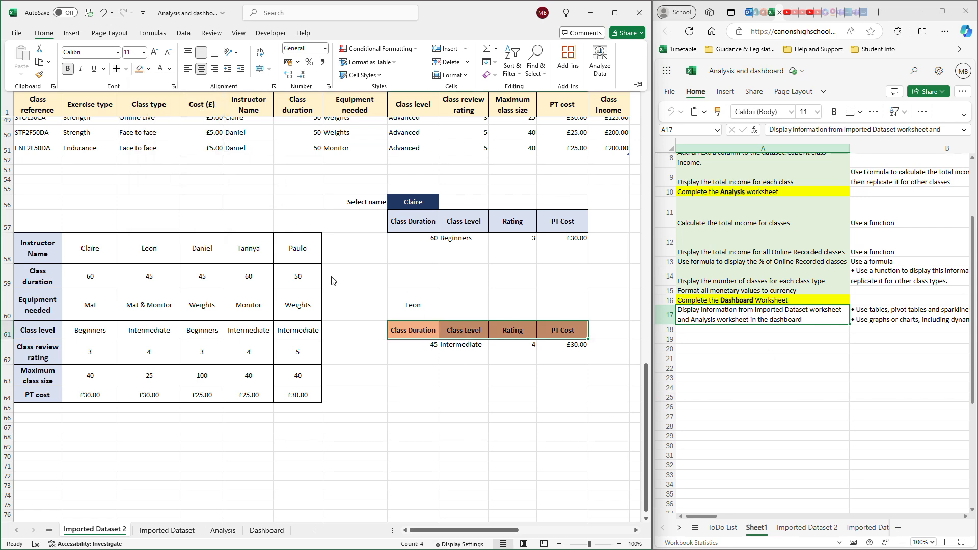
{"action": "left_click", "coordinate": [148, 69]}
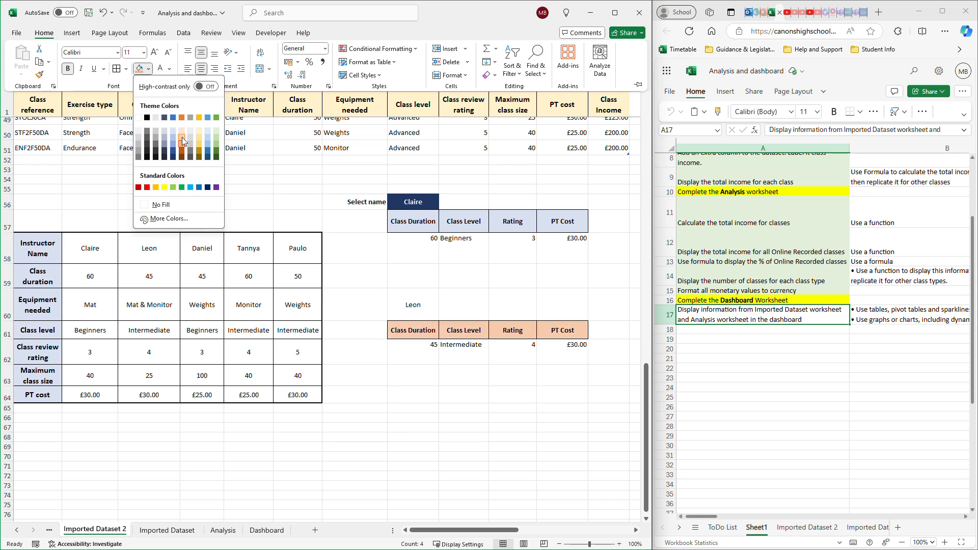
{"action": "left_click", "coordinate": [182, 136]}
- Replace the lookup name in H60 with the instructor name from E58 to test the HLOOKUP formulas
{"action": "left_click", "coordinate": [439, 309]}
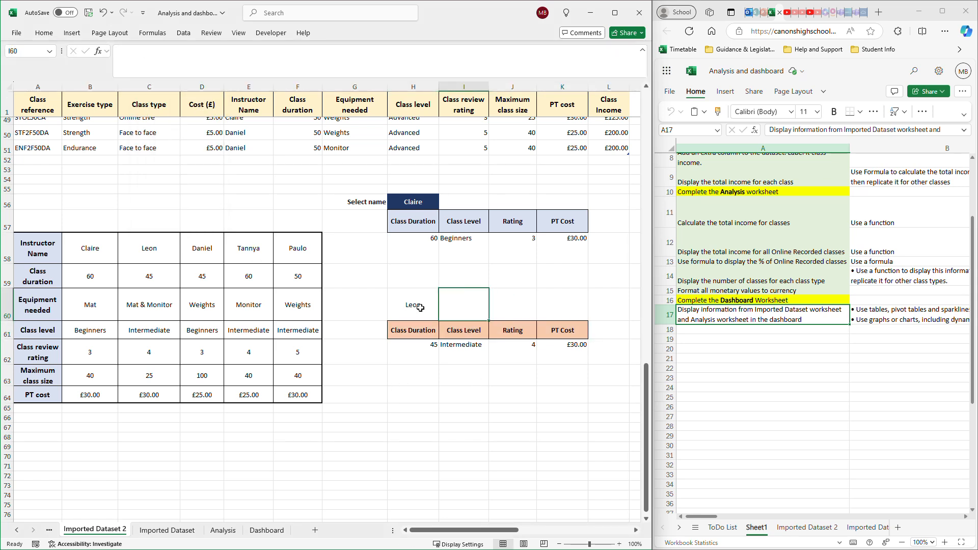
{"action": "double_click", "coordinate": [421, 308]}
{"action": "key", "text": "BackSpace"}
{"action": "key", "text": "BackSpace"}
{"action": "key", "text": "BackSpace"}
{"action": "key", "text": "BackSpace"}
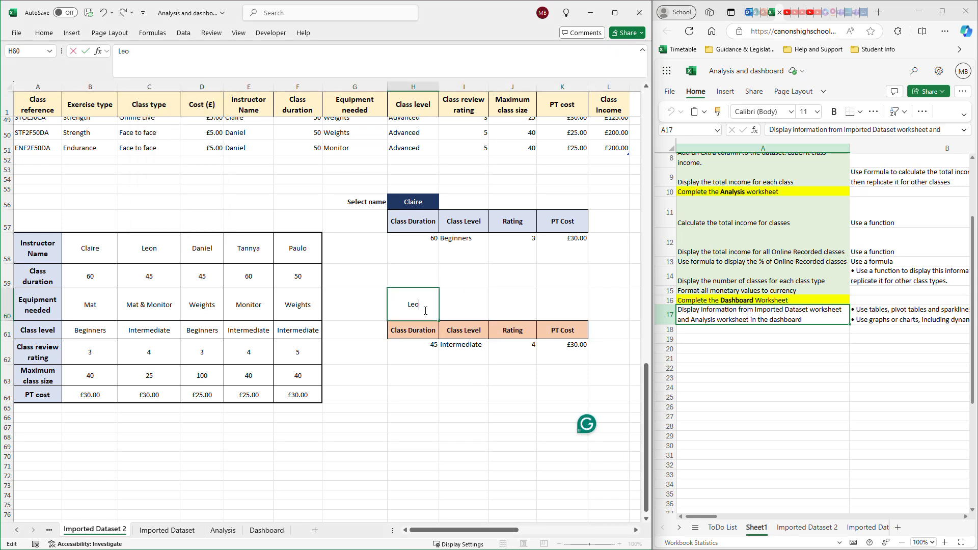
{"action": "type", "text": "Tannya"}
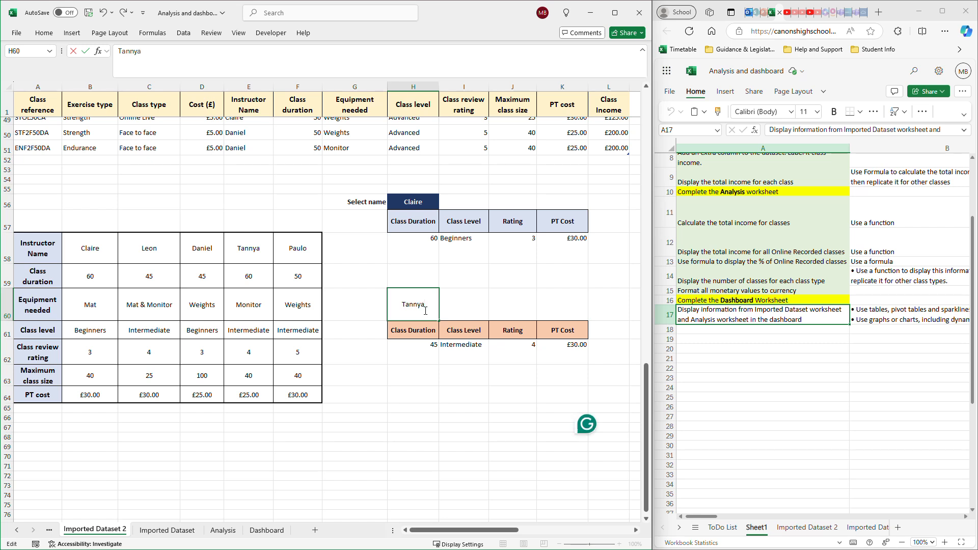
{"action": "key", "text": "Return"}
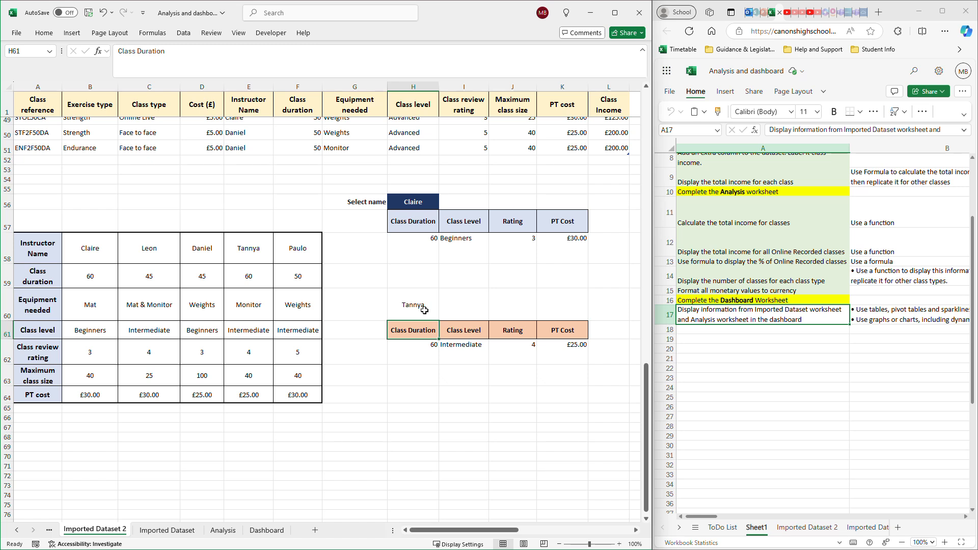
- Compare the plain name cell H60 with H56 and view the instructor choices in the H56 dropdown
{"action": "left_click", "coordinate": [425, 310]}
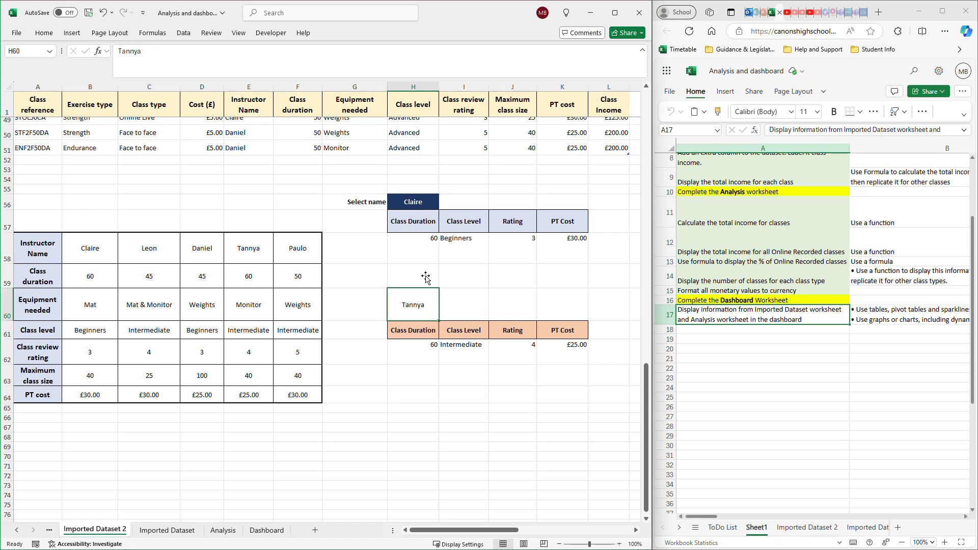
{"action": "left_click", "coordinate": [409, 204]}
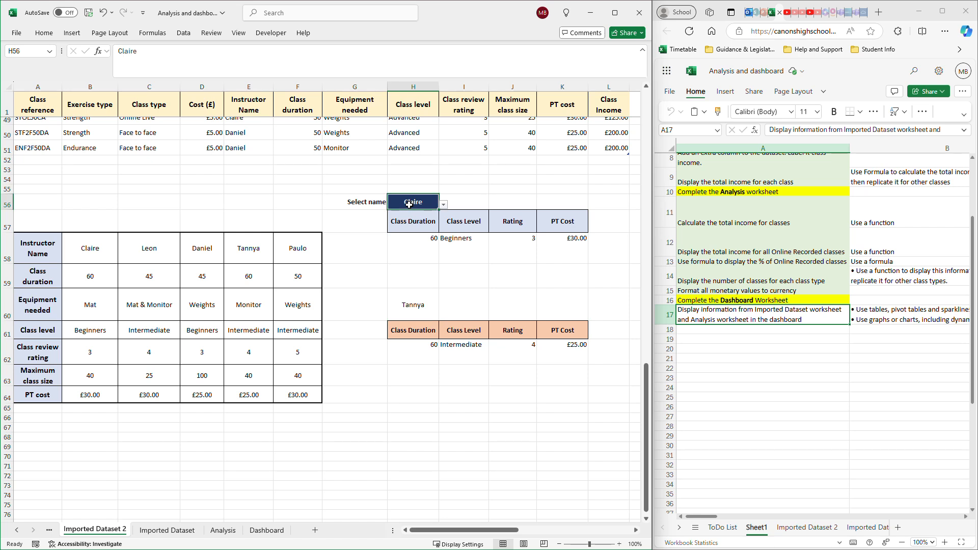
{"action": "left_click", "coordinate": [423, 299]}
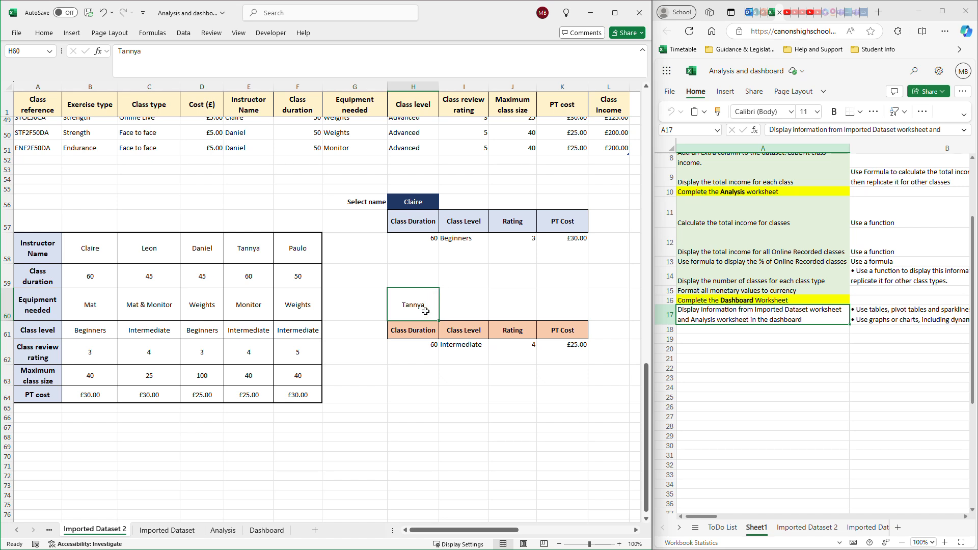
{"action": "left_click", "coordinate": [423, 202]}
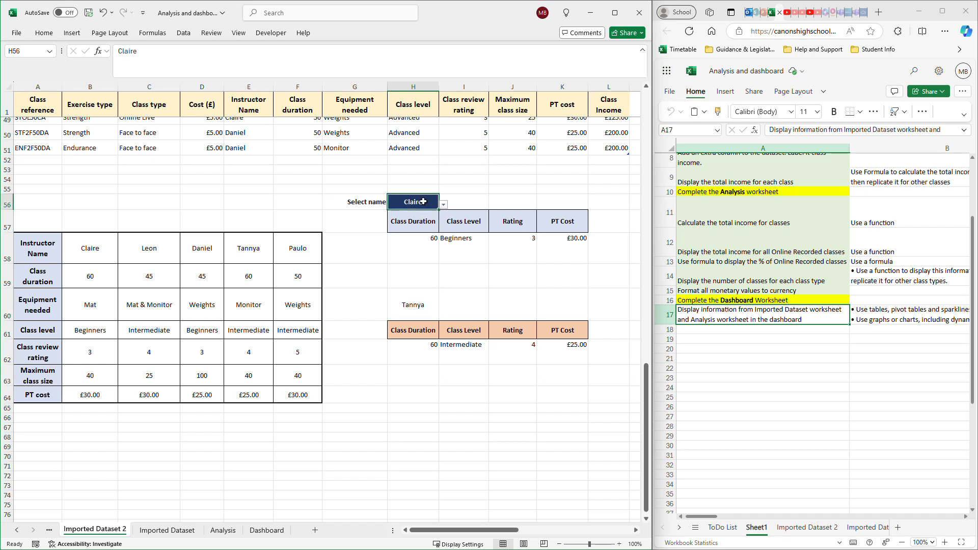
{"action": "left_click", "coordinate": [444, 204]}
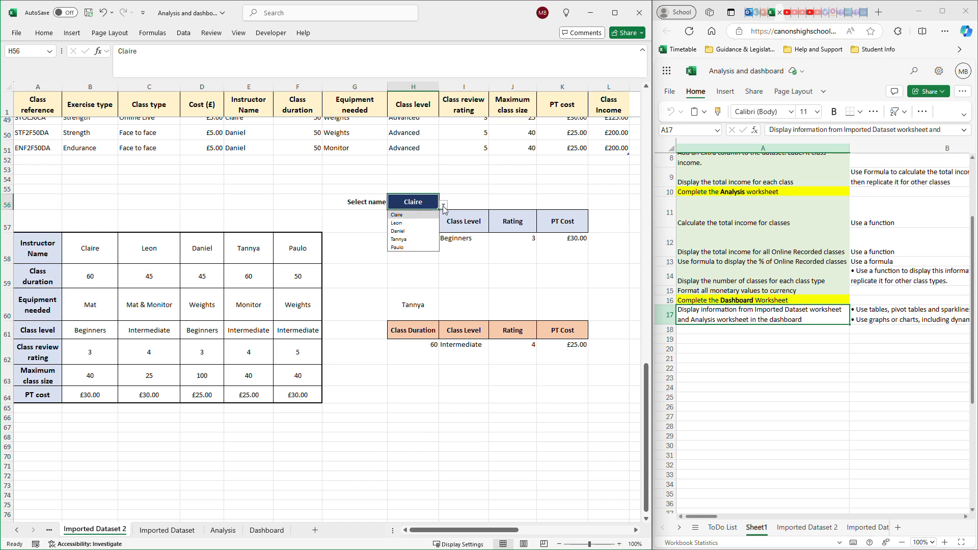
{"action": "left_click", "coordinate": [402, 215]}
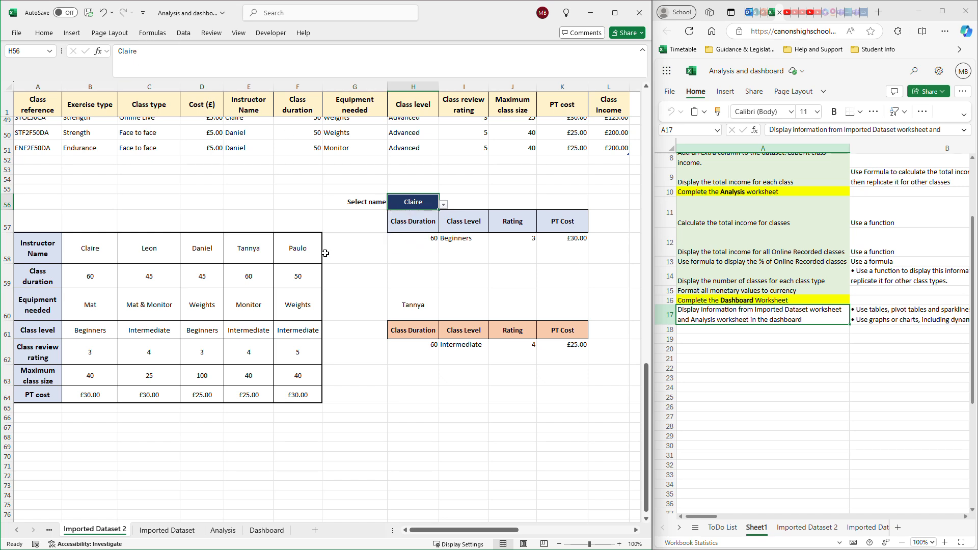
- Add List data validation to H60 with source =$B$58:$F$58 and check its dropdown choices
{"action": "left_click", "coordinate": [402, 306]}
{"action": "left_click", "coordinate": [185, 34]}
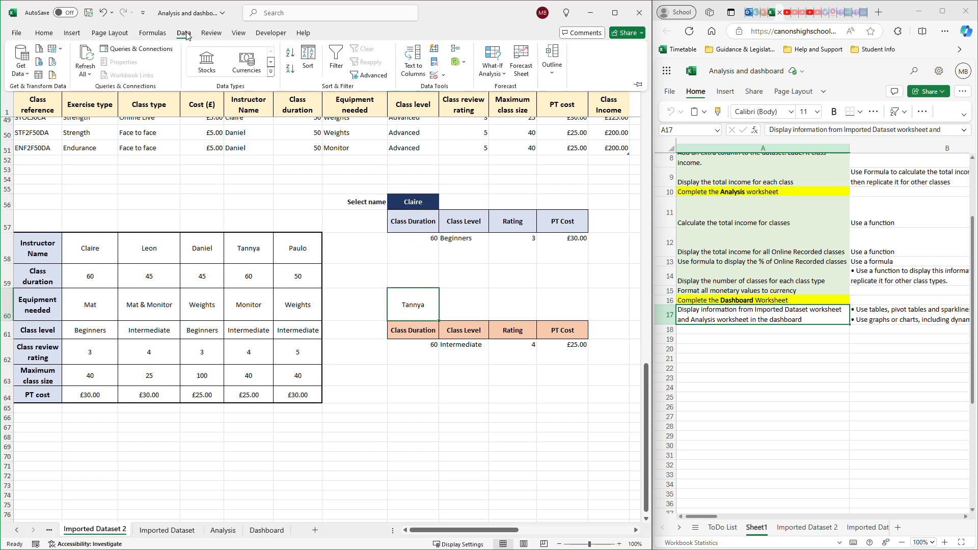
{"action": "left_click", "coordinate": [438, 76]}
{"action": "left_click", "coordinate": [459, 90]}
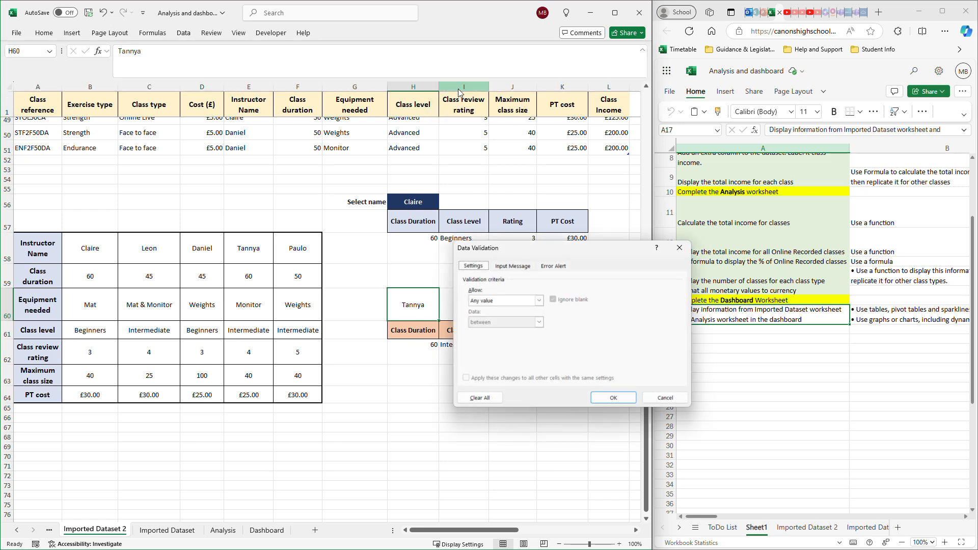
{"action": "left_click", "coordinate": [540, 301]}
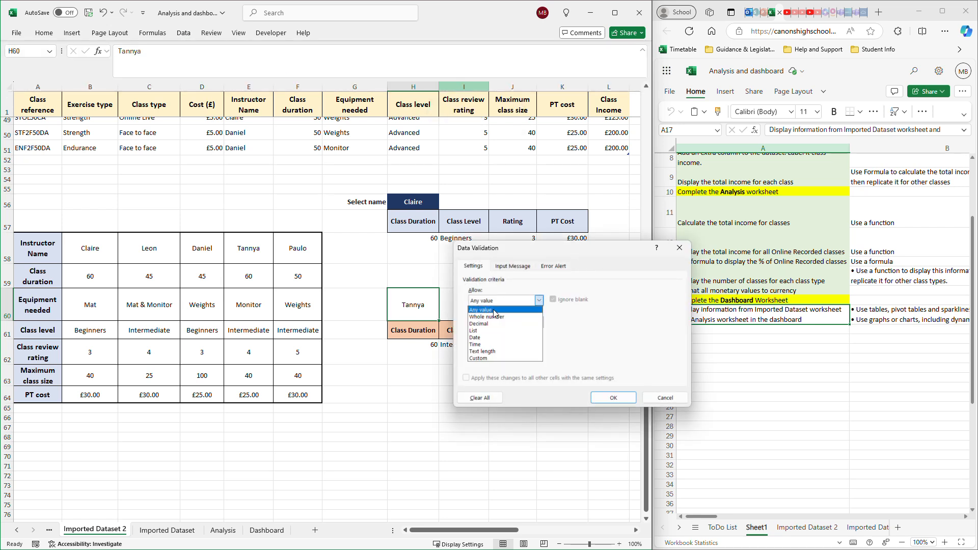
{"action": "left_click", "coordinate": [482, 330]}
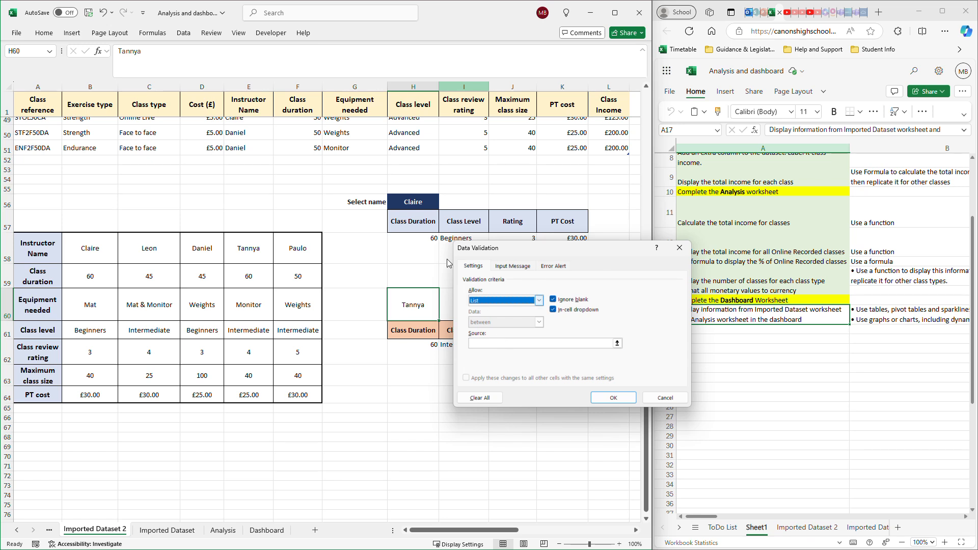
{"action": "left_click", "coordinate": [480, 344]}
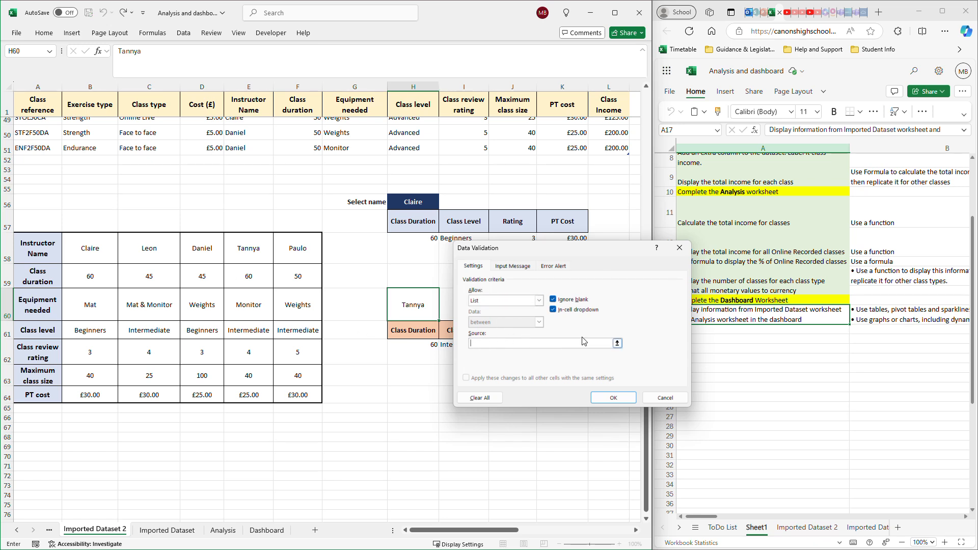
{"action": "left_click_drag", "start_coordinate": [75, 255], "coordinate": [295, 248]}
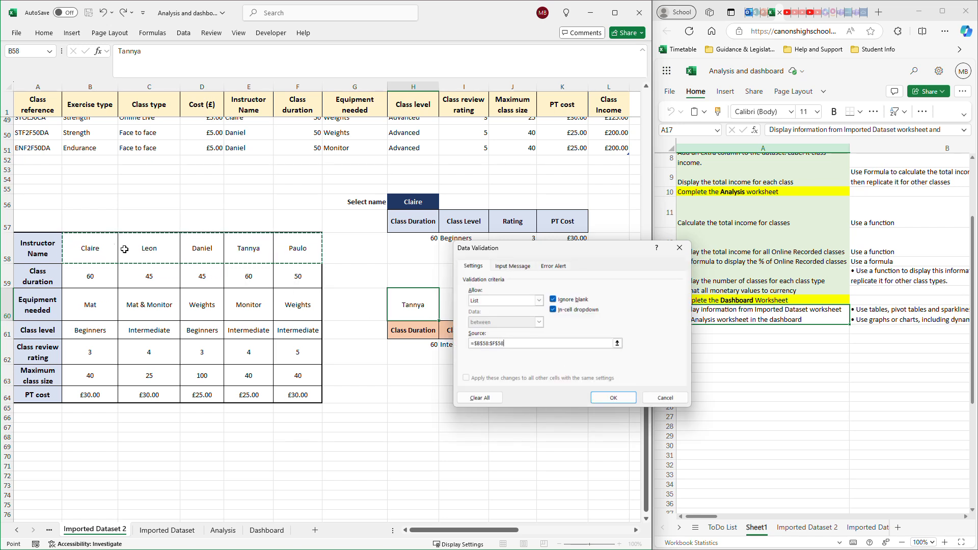
{"action": "left_click", "coordinate": [612, 397]}
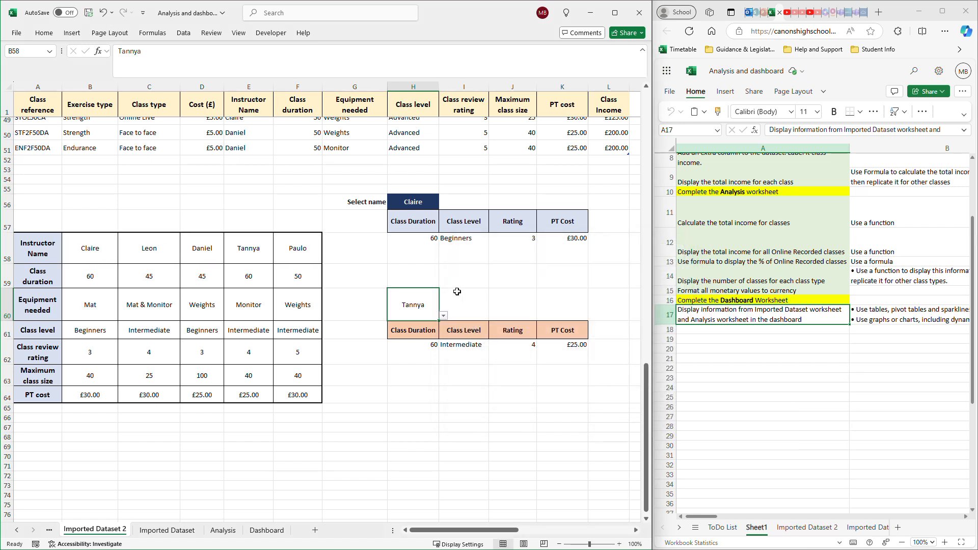
{"action": "left_click", "coordinate": [444, 316]}
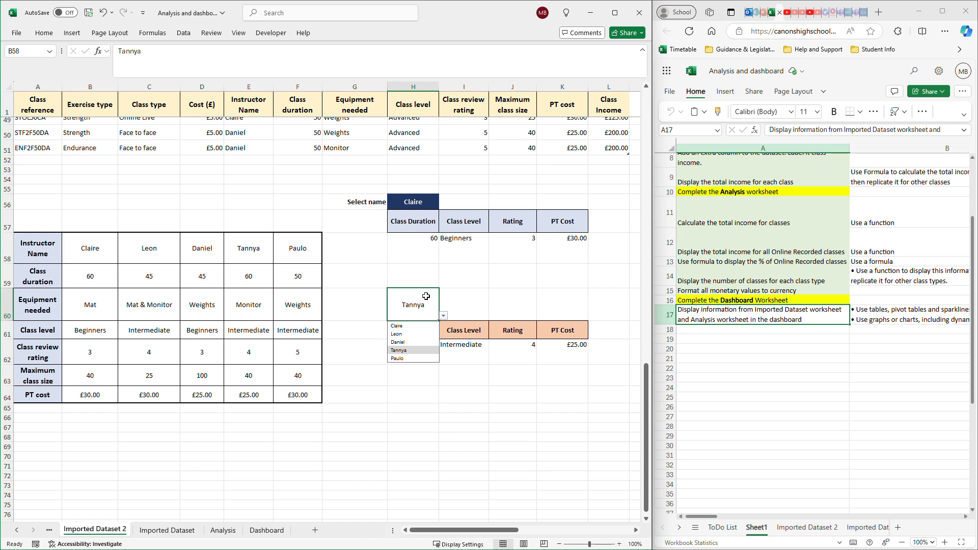
{"action": "left_click", "coordinate": [426, 296]}
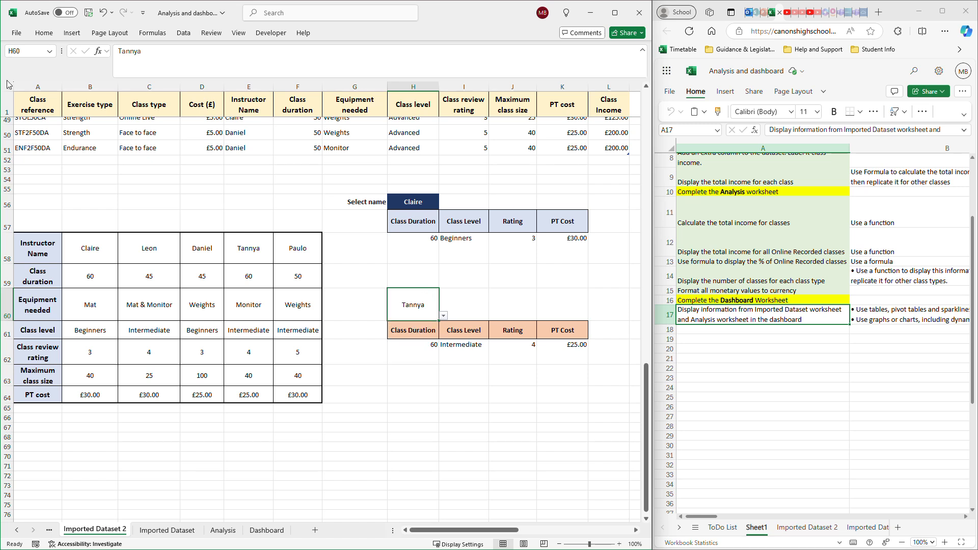
- Format H60 with a dark blue fill and bold white text at size 14
{"action": "left_click", "coordinate": [44, 33]}
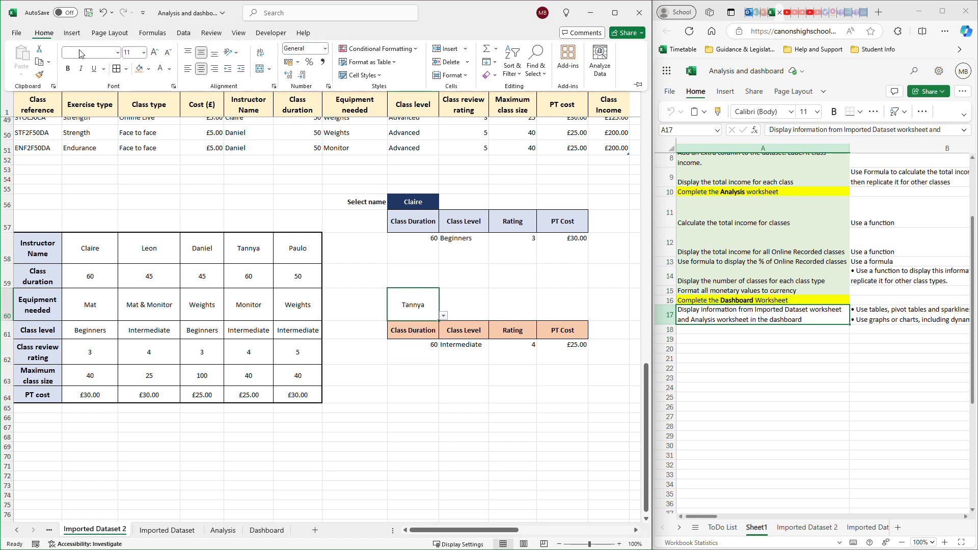
{"action": "left_click", "coordinate": [148, 69]}
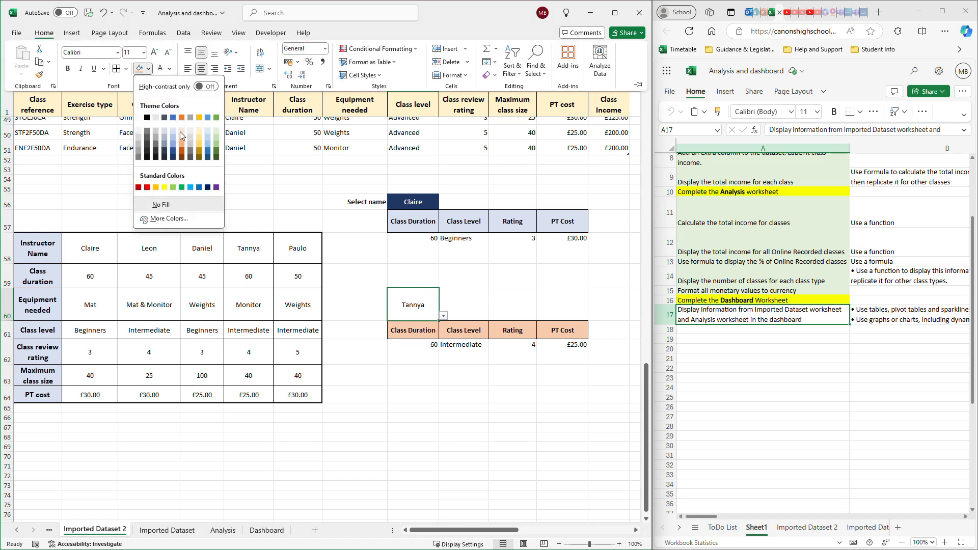
{"action": "left_click", "coordinate": [173, 156]}
{"action": "left_click", "coordinate": [162, 74]}
{"action": "left_click", "coordinate": [68, 69]}
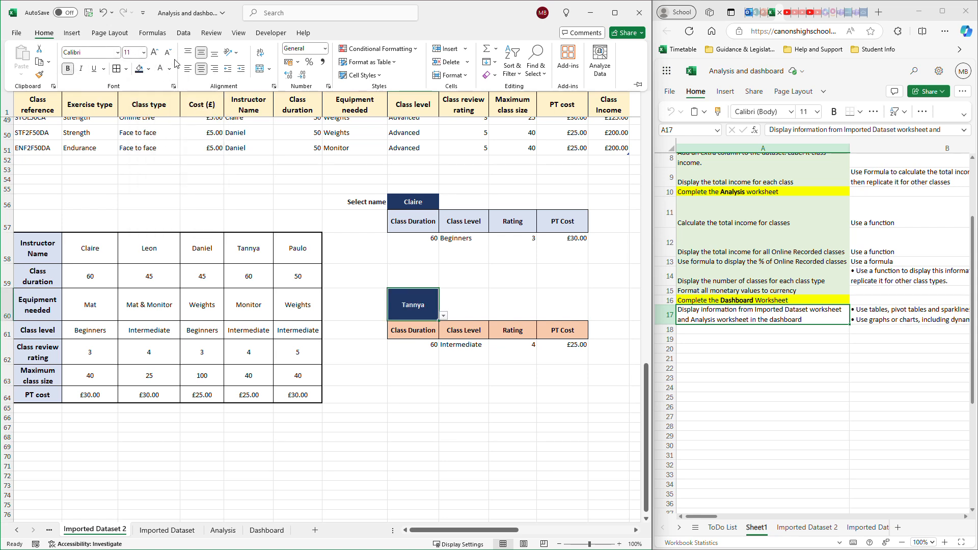
{"action": "left_click", "coordinate": [157, 53]}
{"action": "left_click", "coordinate": [158, 53]}
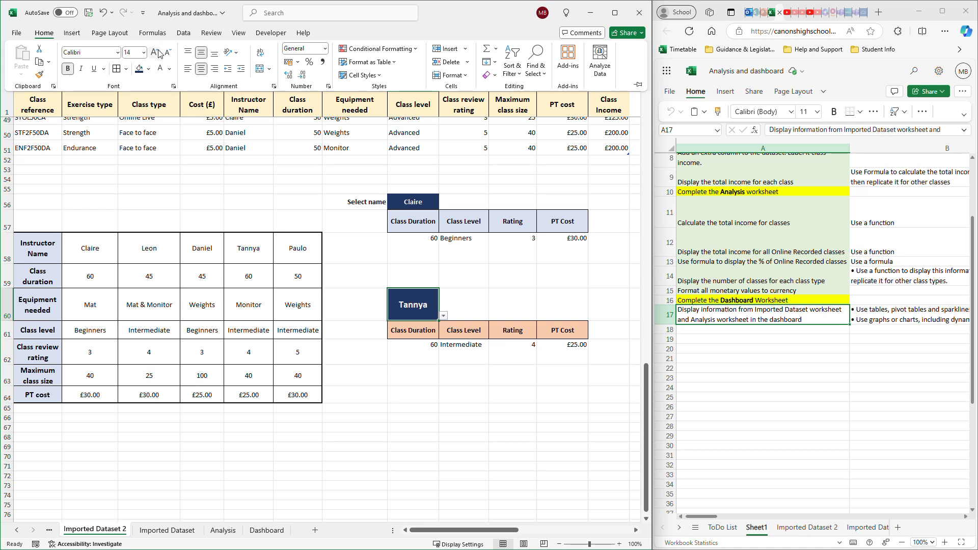
- Enter the label "Select name" in G60 beside the name dropdown
{"action": "left_click", "coordinate": [369, 297]}
{"action": "left_click", "coordinate": [367, 301]}
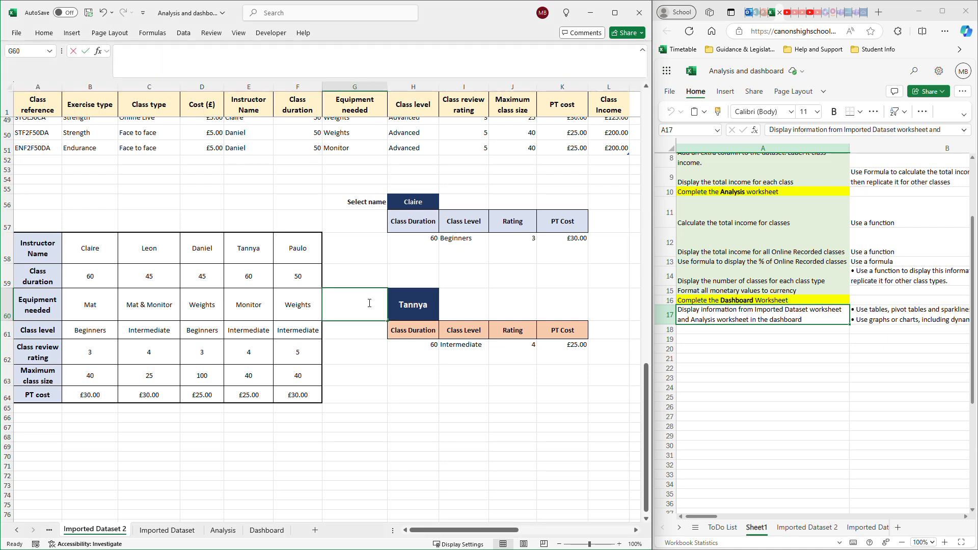
{"action": "type", "text": "Select"}
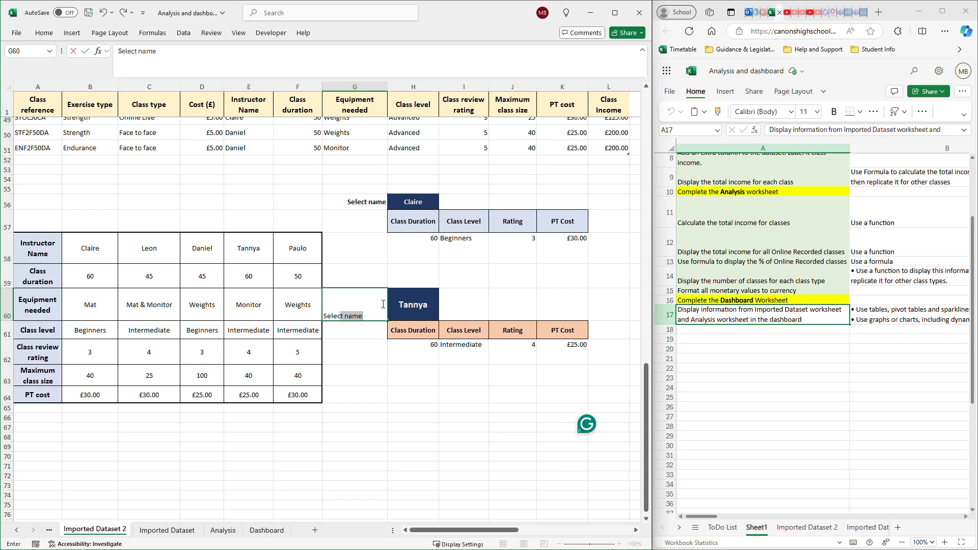
{"action": "key", "text": "Tab"}
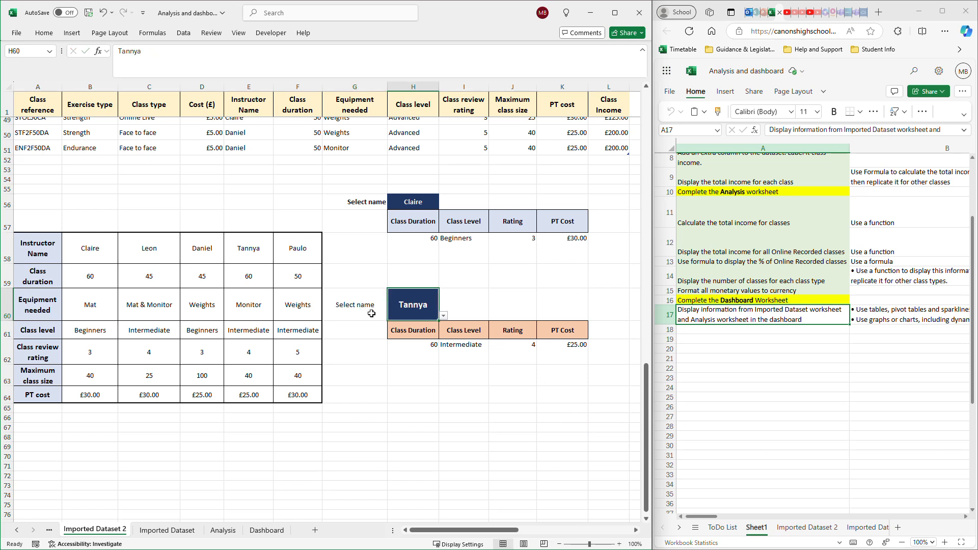
- Align the G60 label to the right, make it bold and set its font size to 14
{"action": "left_click", "coordinate": [369, 304]}
{"action": "left_click", "coordinate": [43, 32]}
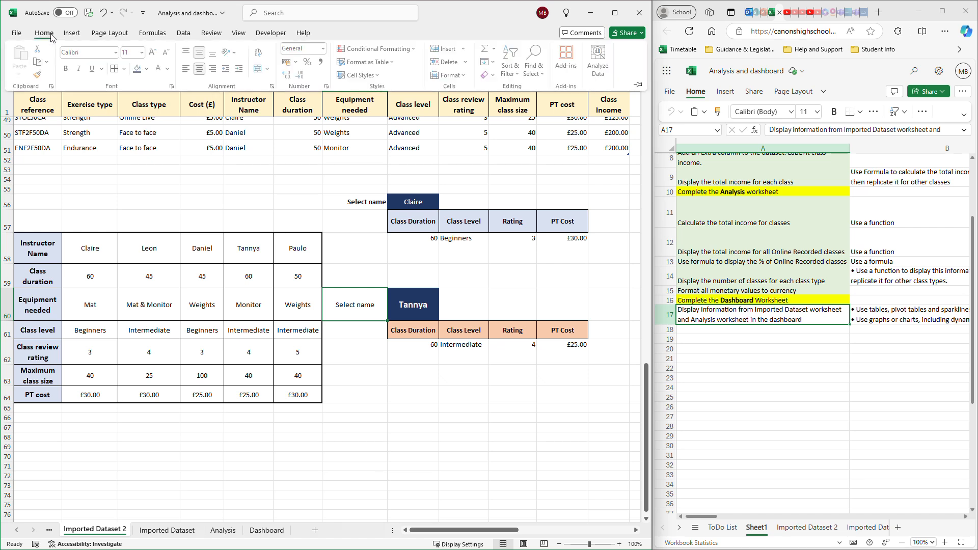
{"action": "left_click", "coordinate": [214, 71]}
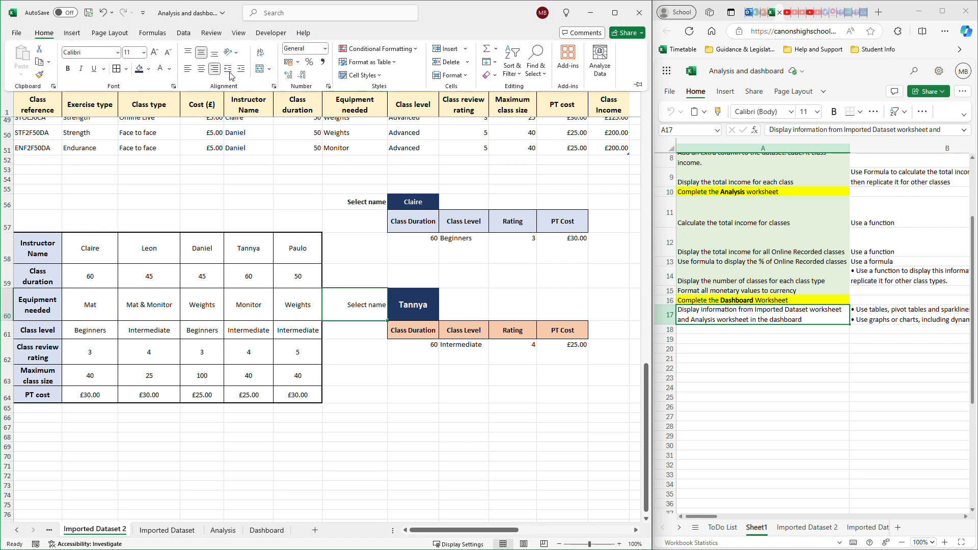
{"action": "left_click", "coordinate": [68, 68]}
{"action": "left_click", "coordinate": [154, 52]}
{"action": "left_click", "coordinate": [154, 52]}
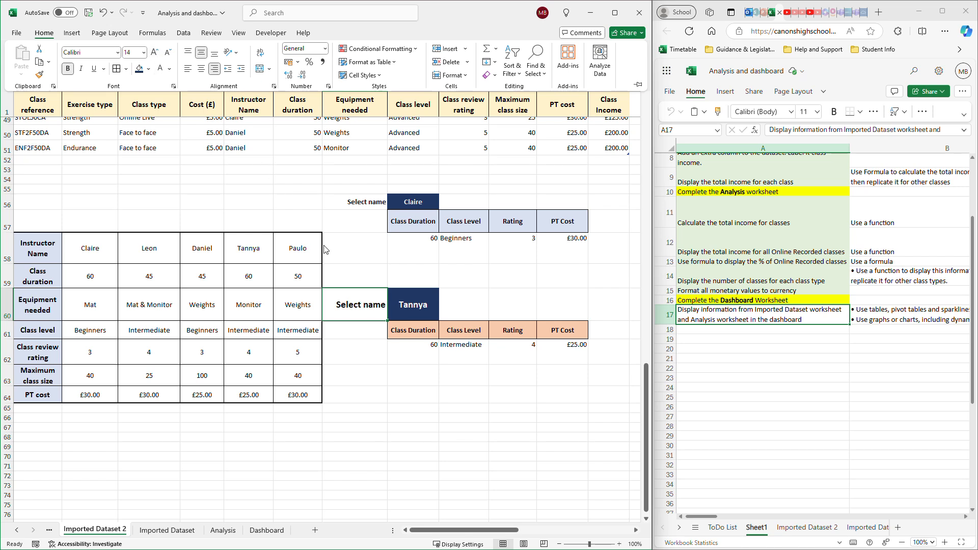
- Reduce the font size of the "Select name" label in G60 by one step
{"action": "left_click", "coordinate": [169, 53]}
{"action": "left_click", "coordinate": [484, 297]}
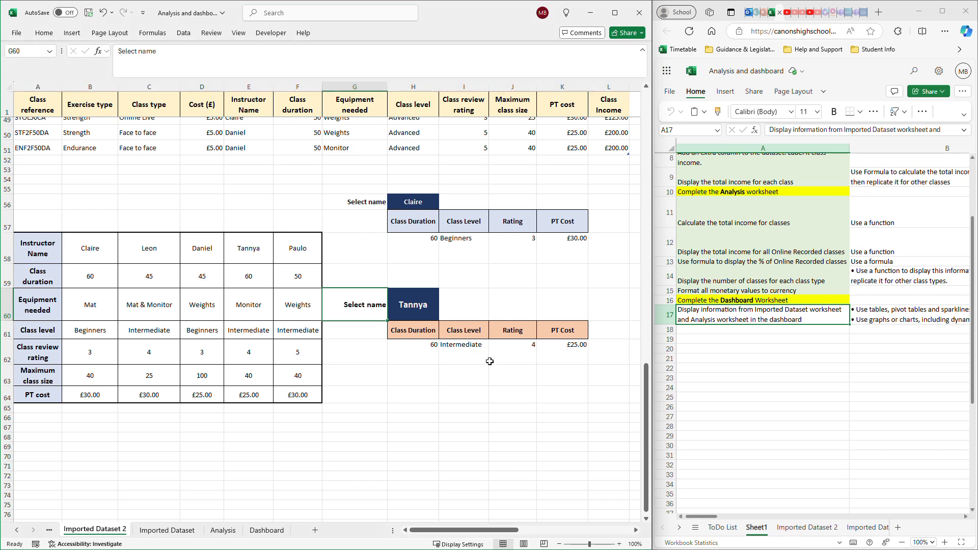
- Review the HLOOKUP formulas in the duration, rating and PT cost cells of row 62 without changing them
{"action": "left_click", "coordinate": [413, 317]}
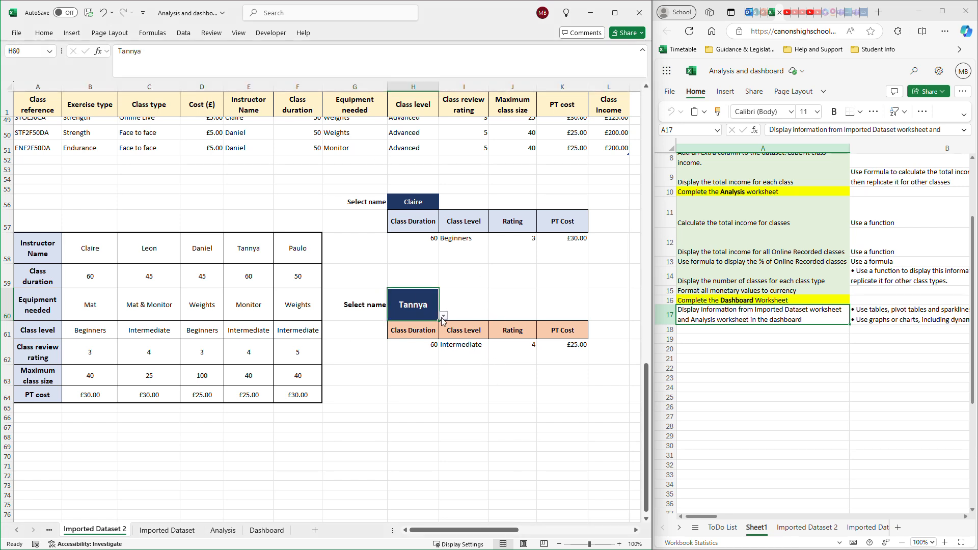
{"action": "left_click", "coordinate": [420, 361]}
{"action": "left_click_drag", "start_coordinate": [287, 54], "coordinate": [100, 66]}
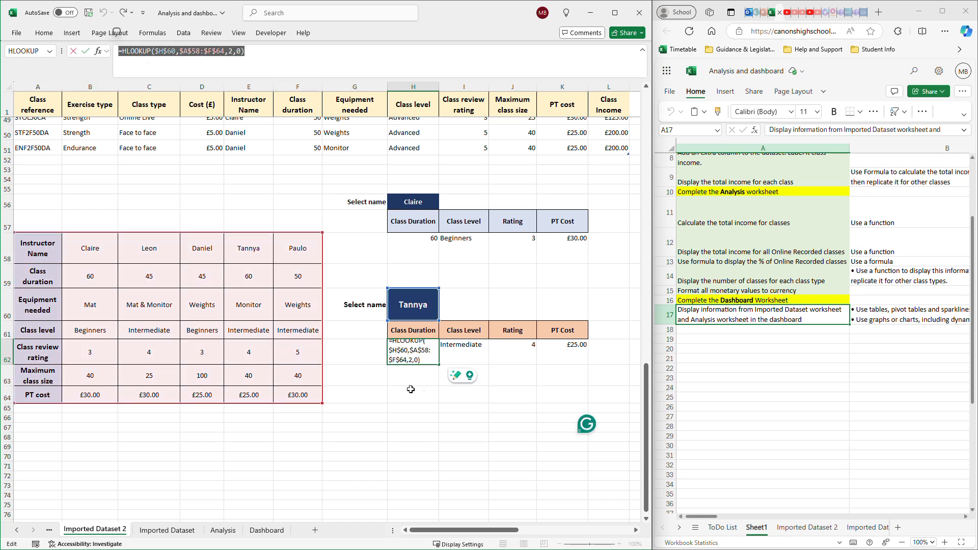
{"action": "type", "text": "="}
{"action": "left_click", "coordinate": [453, 354]}
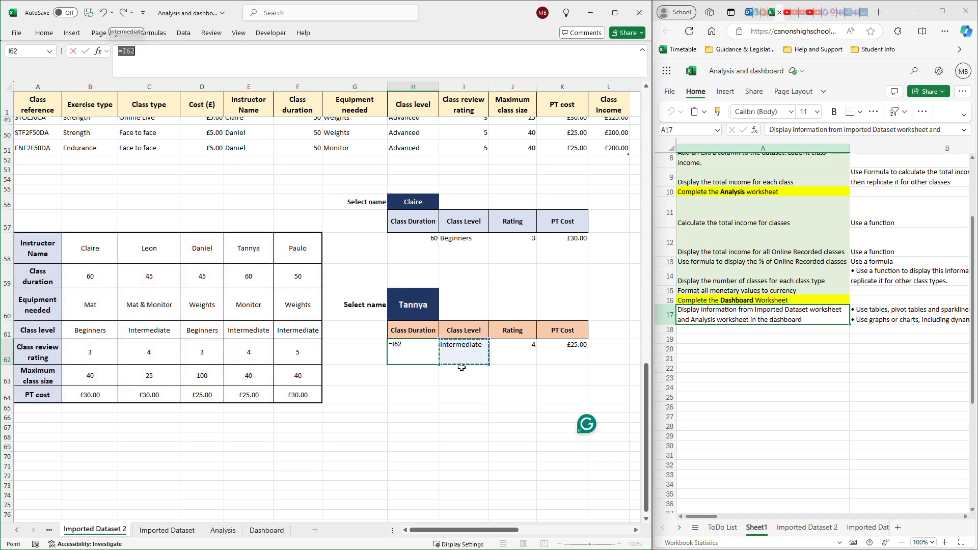
{"action": "key", "text": "Escape"}
{"action": "left_click", "coordinate": [516, 357]}
{"action": "left_click", "coordinate": [567, 355]}
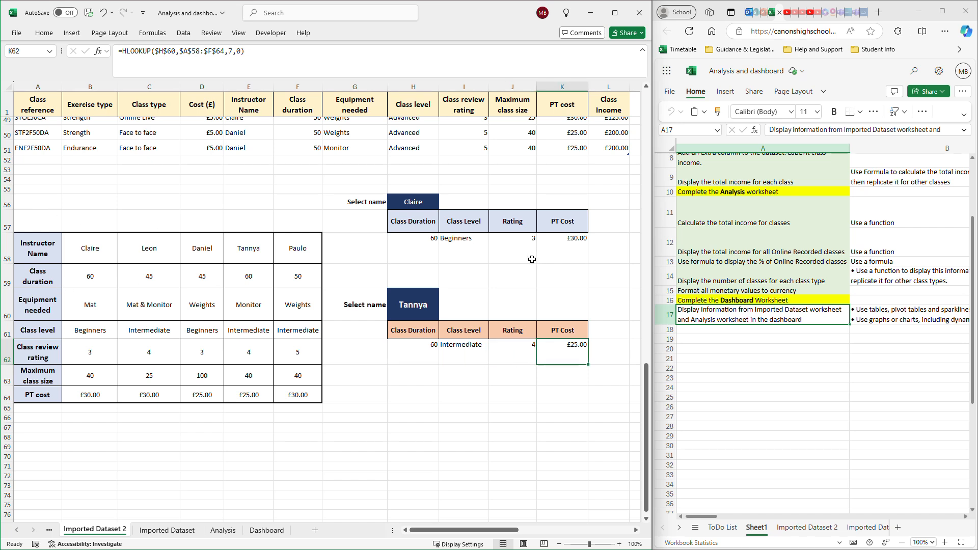
- Test the H60 dropdown by choosing several instructors in turn, ending with the first name in the list
{"action": "left_click", "coordinate": [414, 306]}
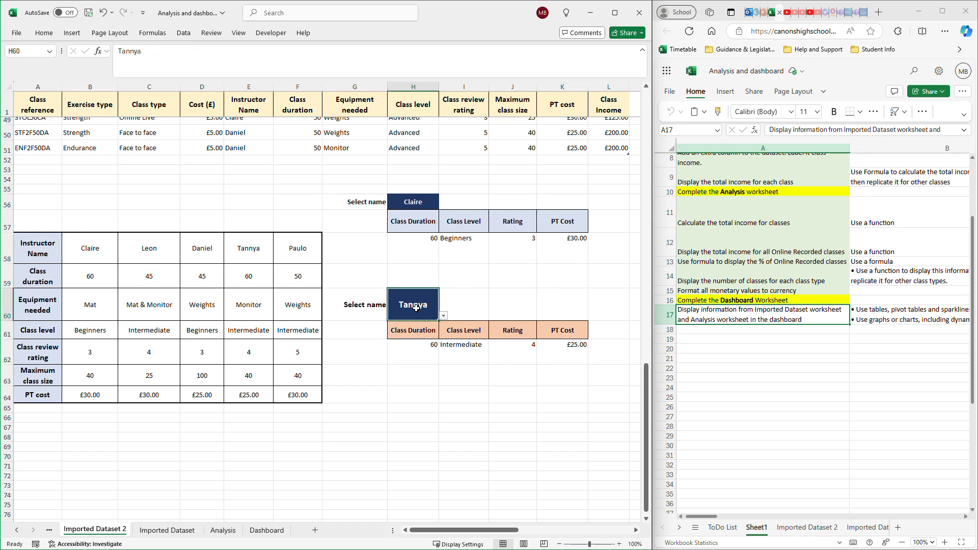
{"action": "left_click", "coordinate": [443, 317]}
{"action": "left_click", "coordinate": [409, 336]}
{"action": "left_click", "coordinate": [443, 315]}
{"action": "left_click", "coordinate": [415, 328]}
{"action": "left_click", "coordinate": [443, 316]}
{"action": "left_click", "coordinate": [412, 353]}
{"action": "left_click", "coordinate": [443, 316]}
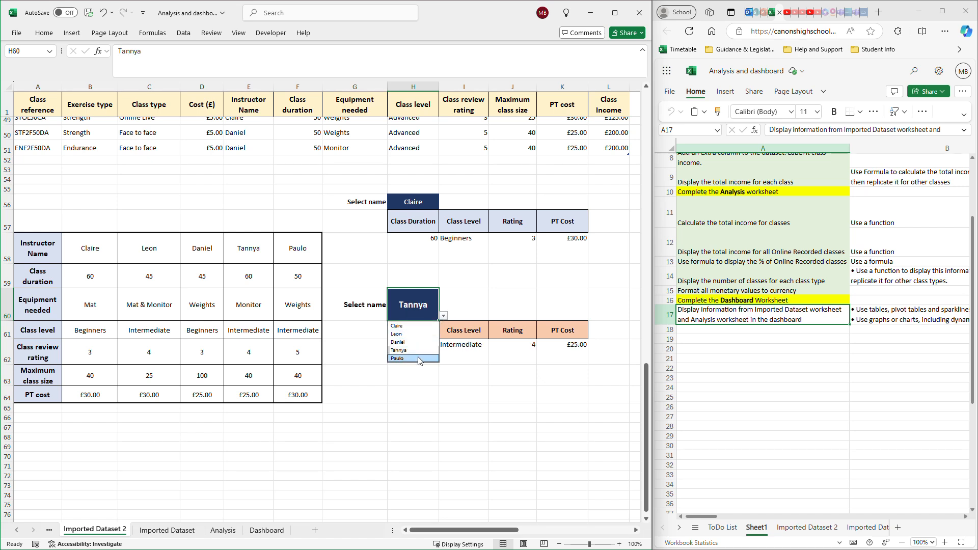
{"action": "left_click", "coordinate": [410, 362]}
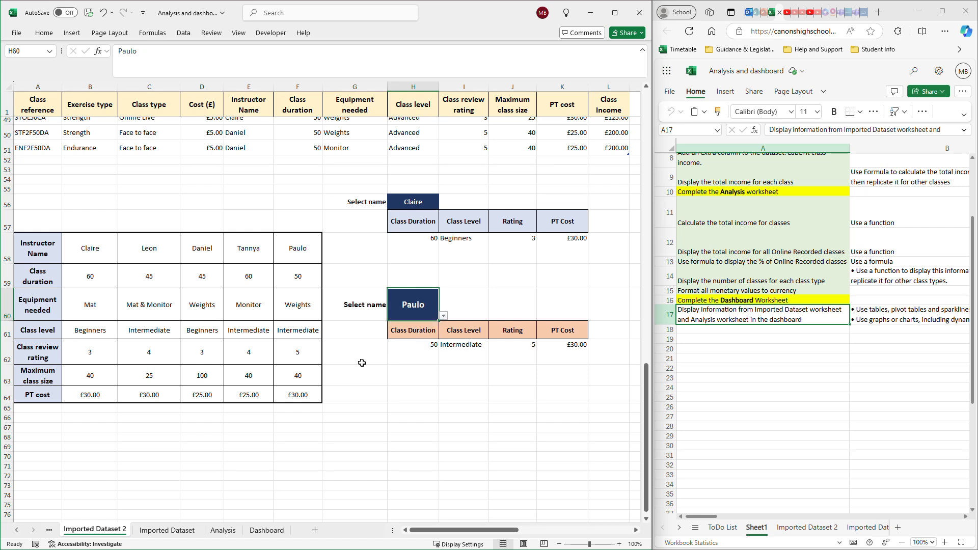
{"action": "left_click", "coordinate": [443, 316]}
{"action": "left_click", "coordinate": [397, 326]}
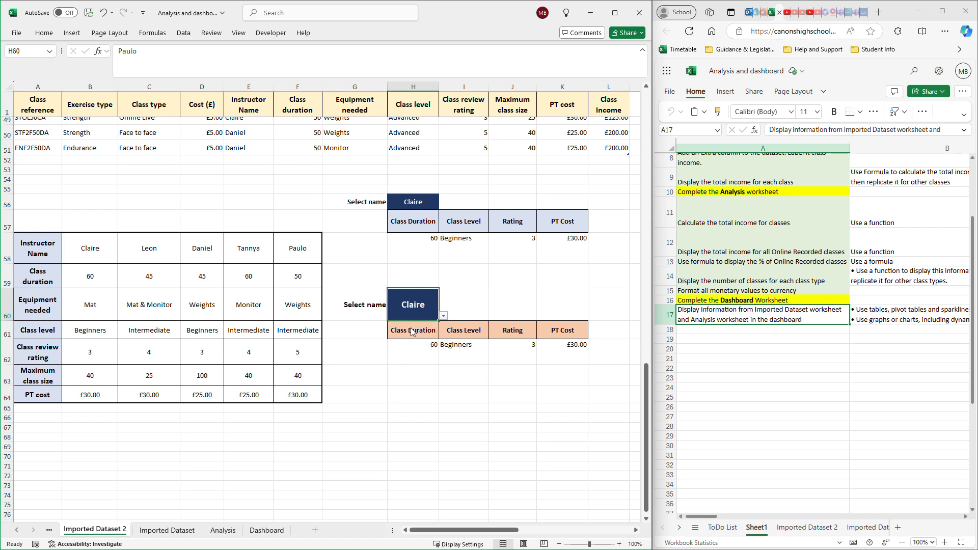